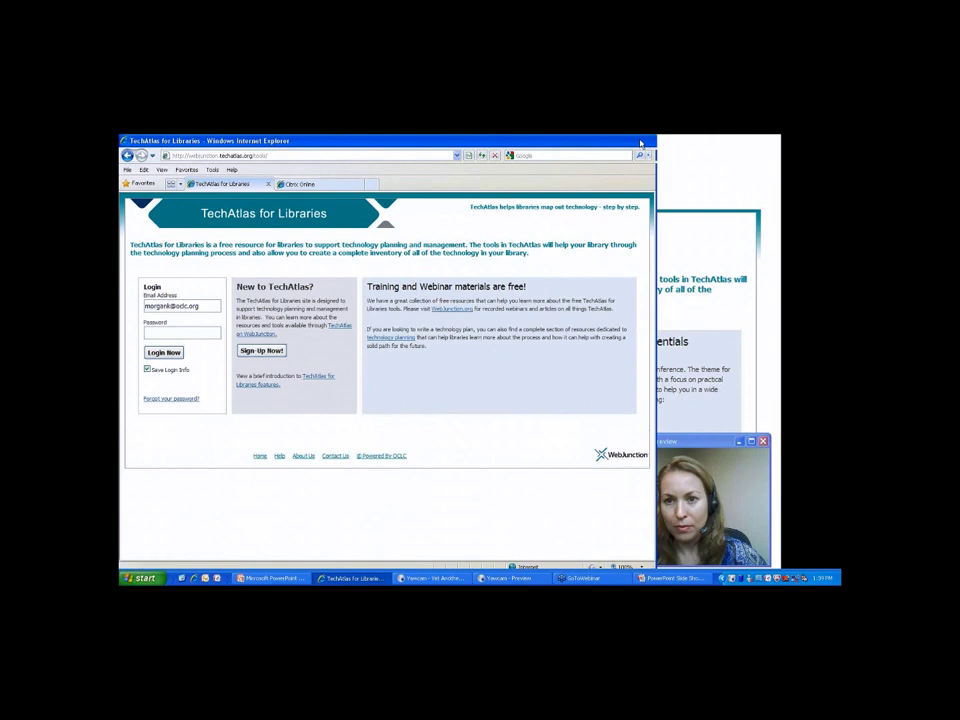
Log in to the library account with its password, then restore the browser window.
click(640, 143)
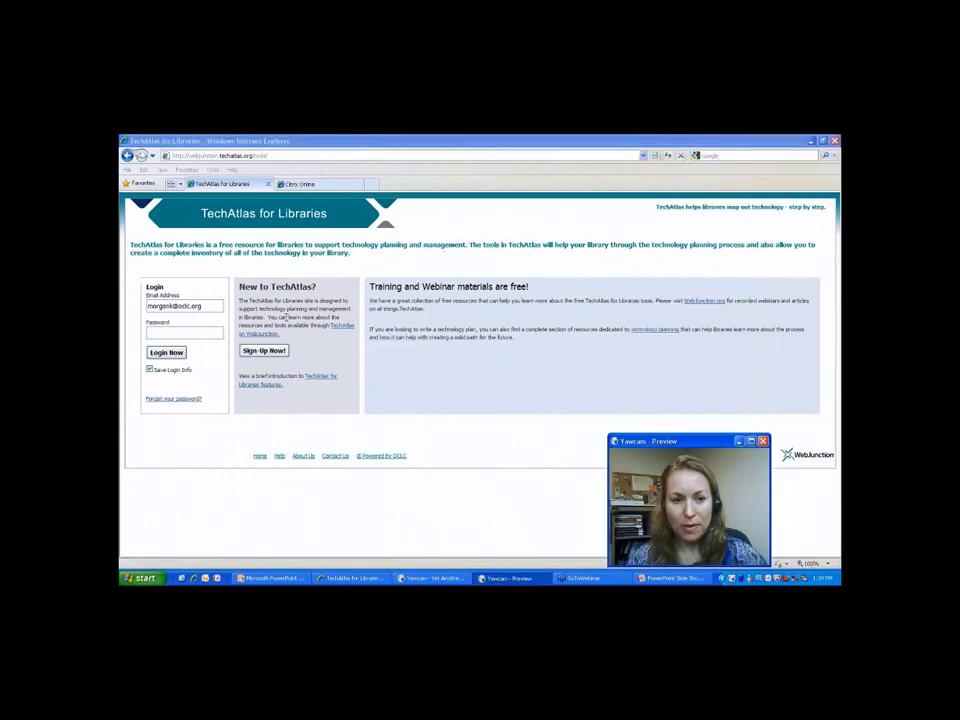
click(287, 316)
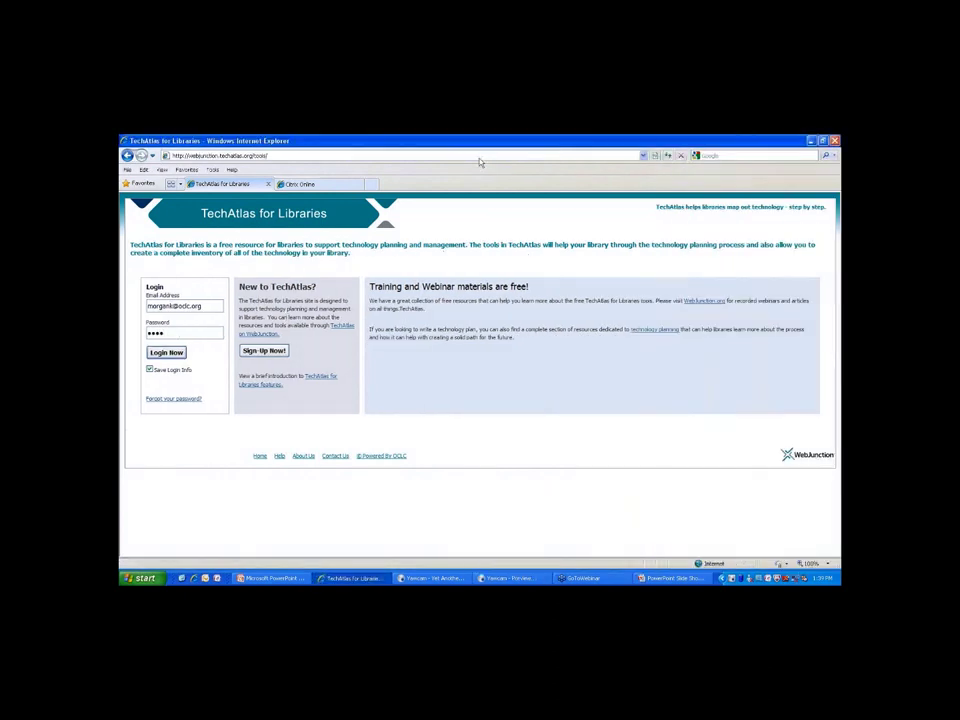
key(Return)
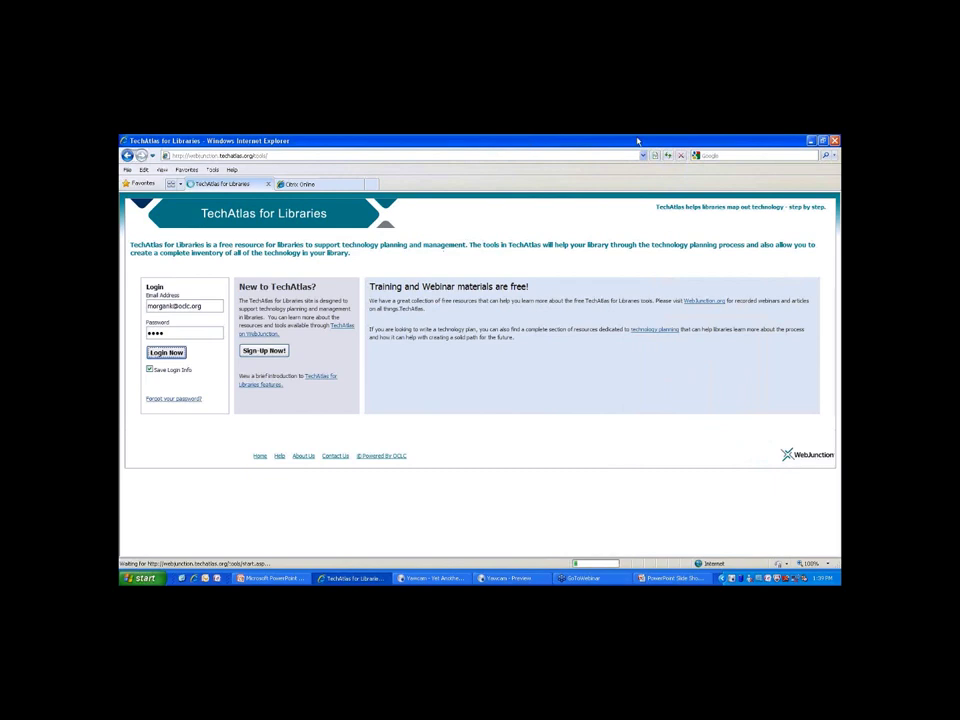
double_click(637, 141)
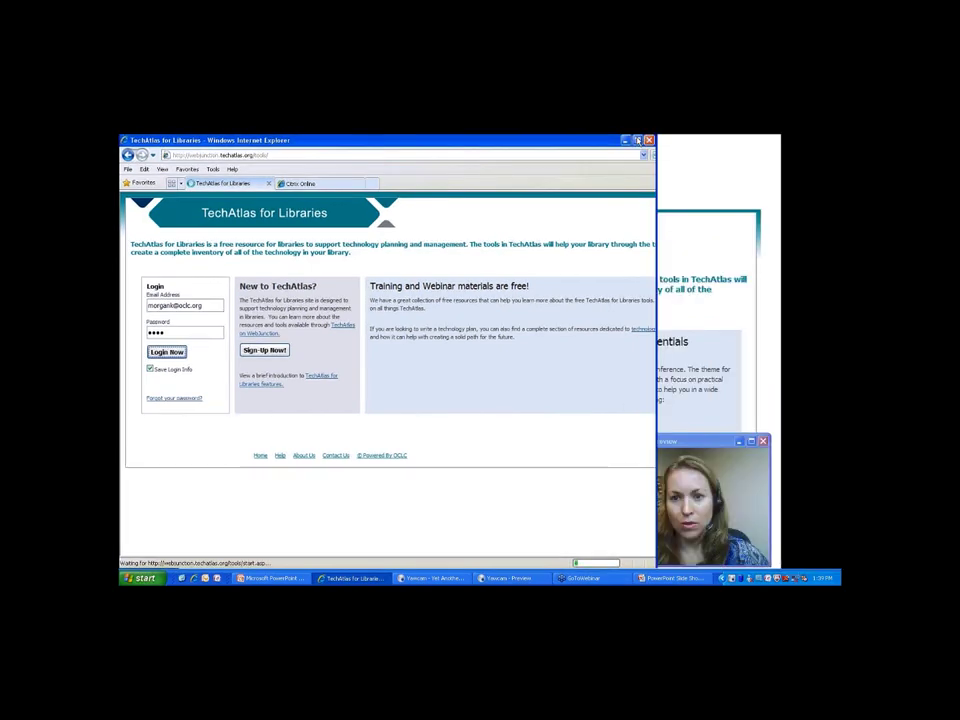
drag(695, 441, 730, 445)
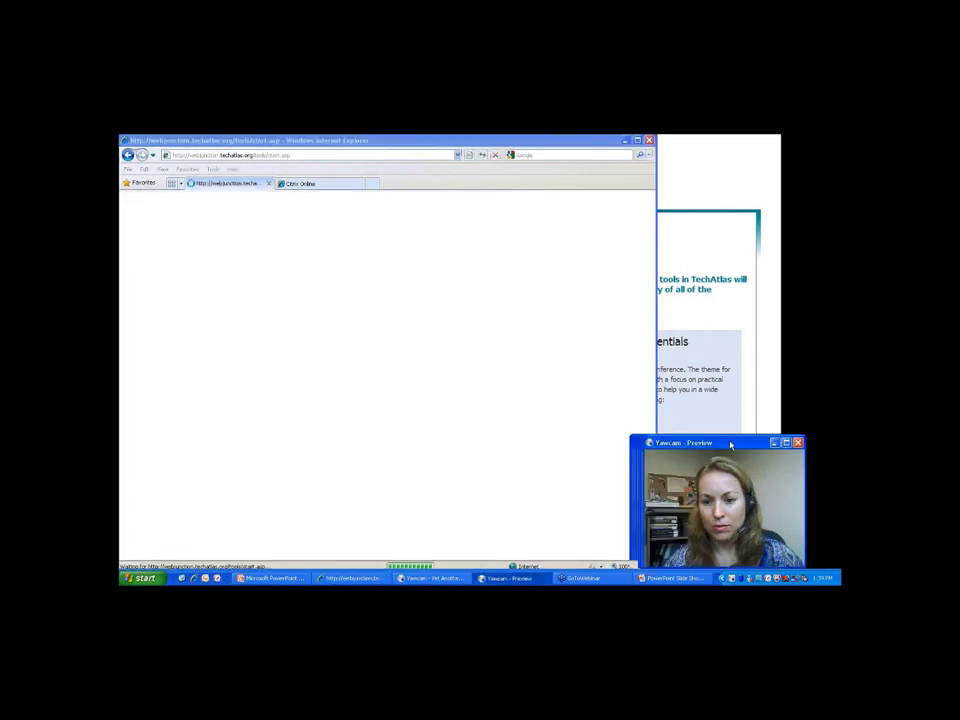
drag(730, 445, 744, 445)
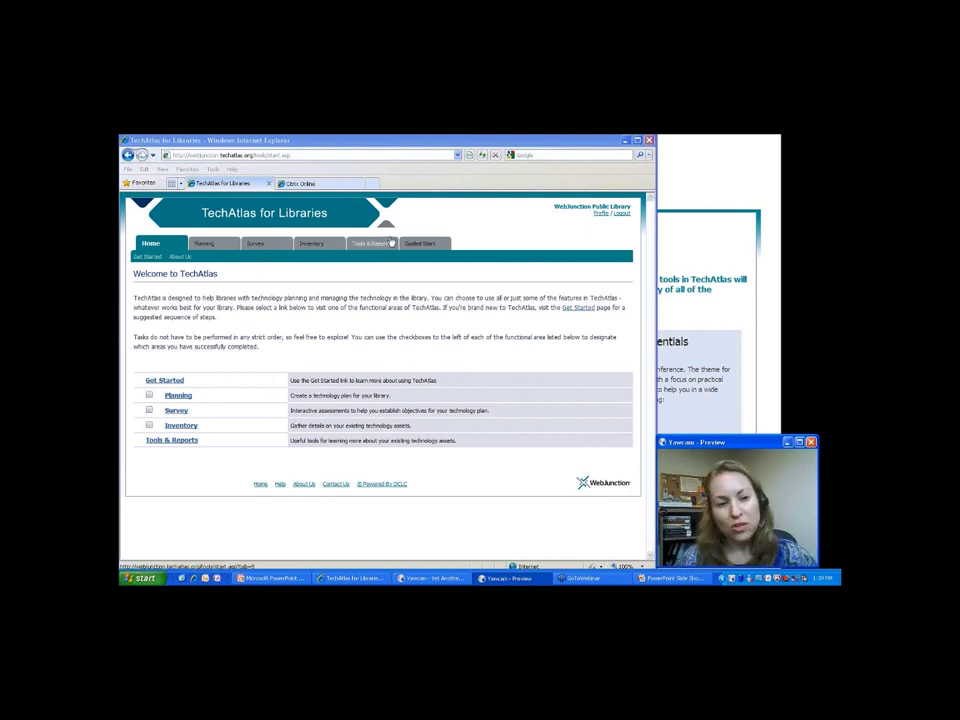
Go to the Planning section and its Plan Years page.
click(215, 247)
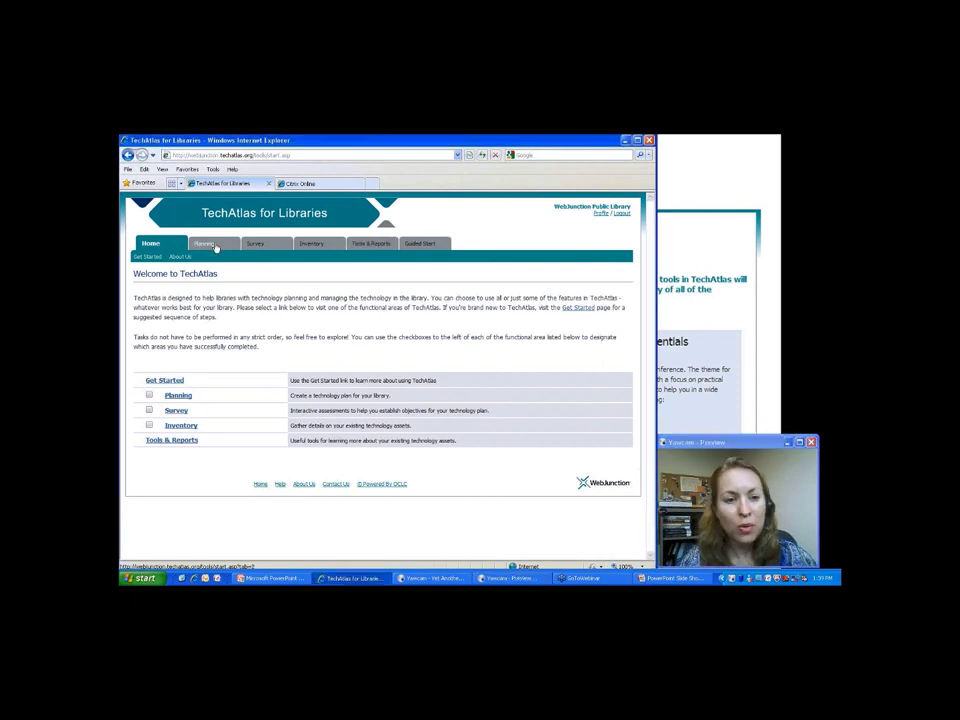
click(215, 247)
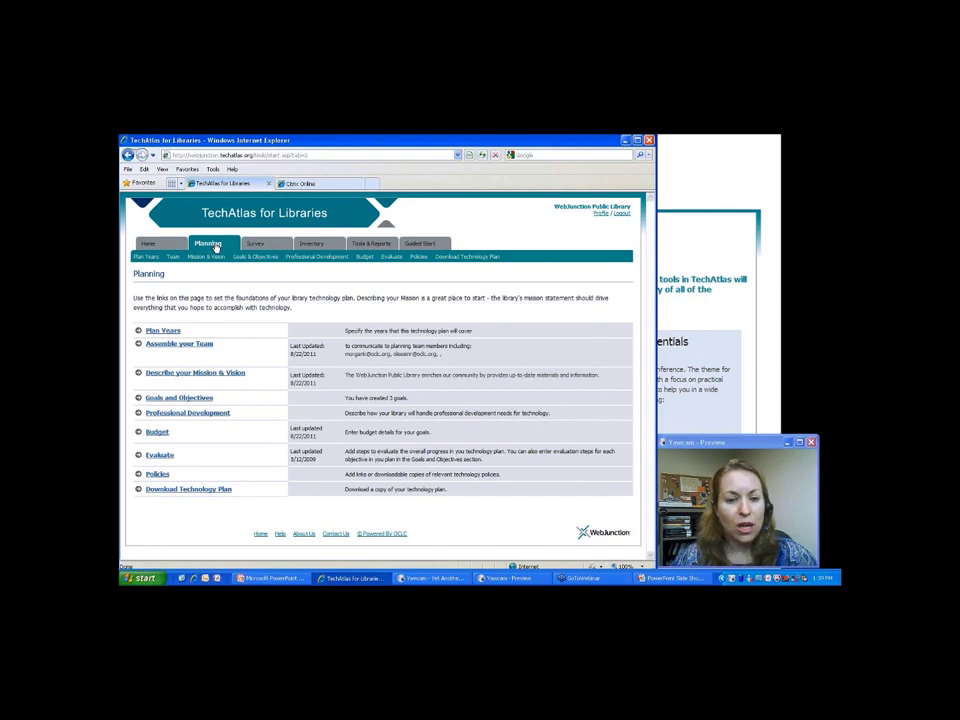
click(155, 330)
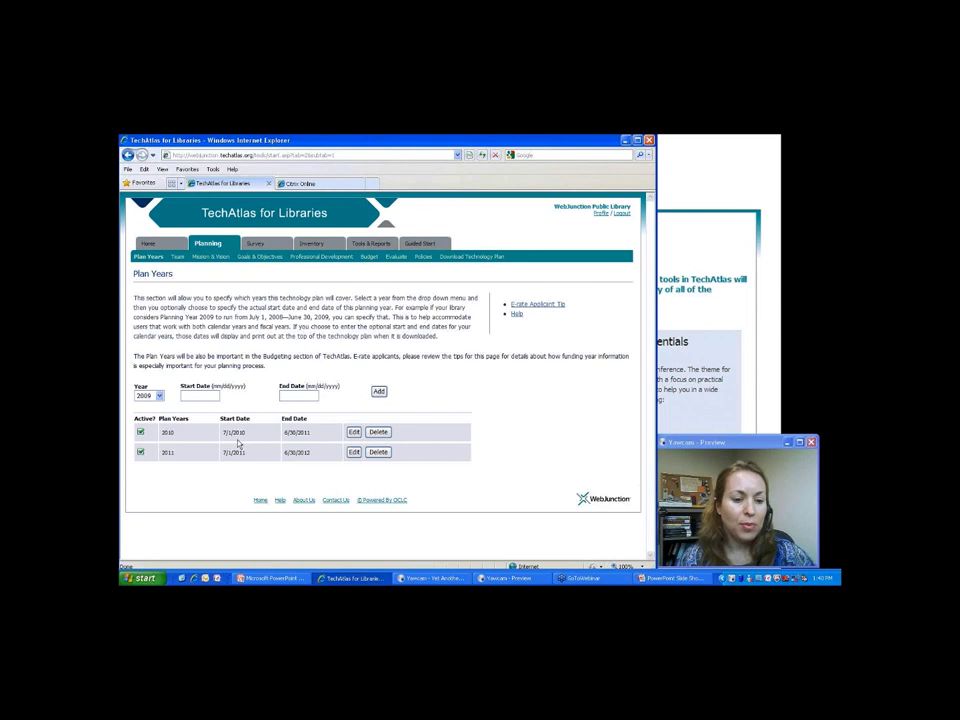
Highlight the 2010 plan year's start date, 7/1/2010.
double_click(236, 432)
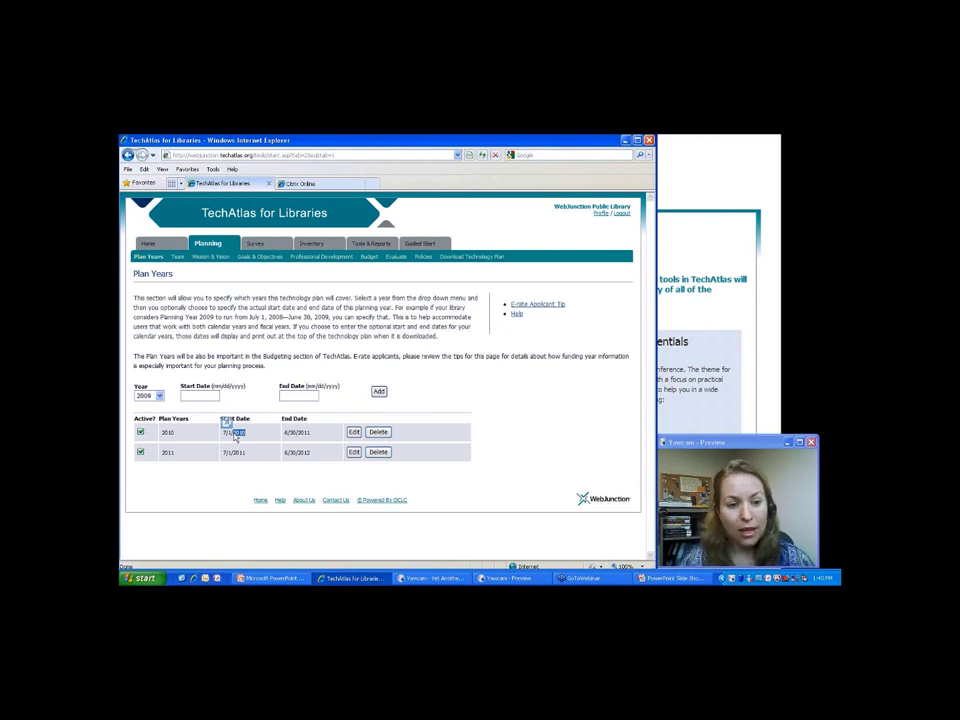
Mark plan year 2010 inactive and read the plan-years E-rate Applicant Tip.
click(140, 433)
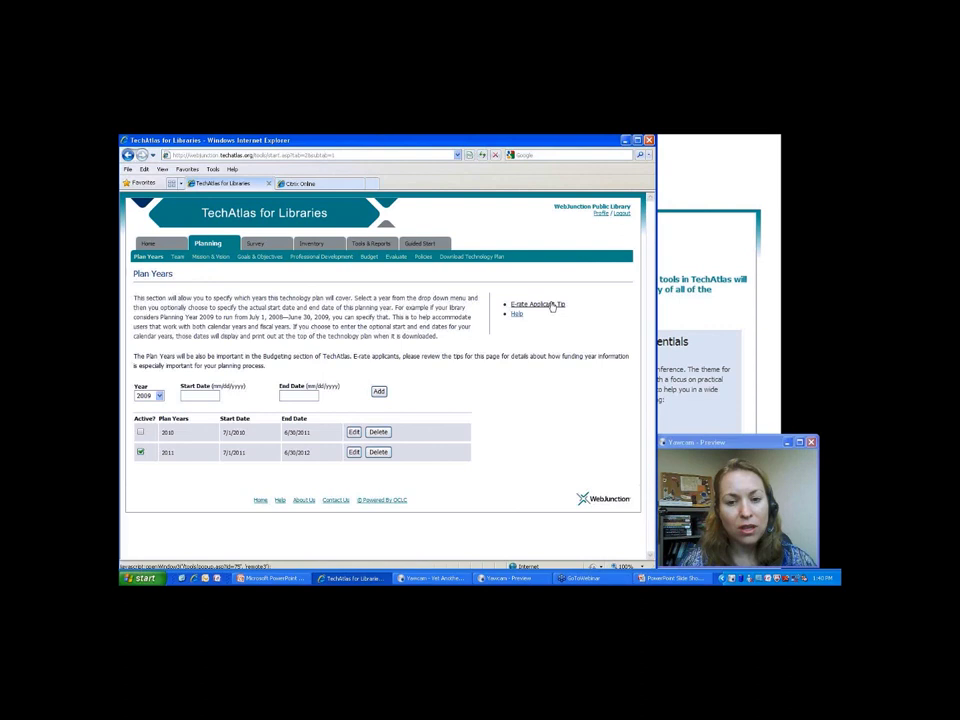
click(551, 305)
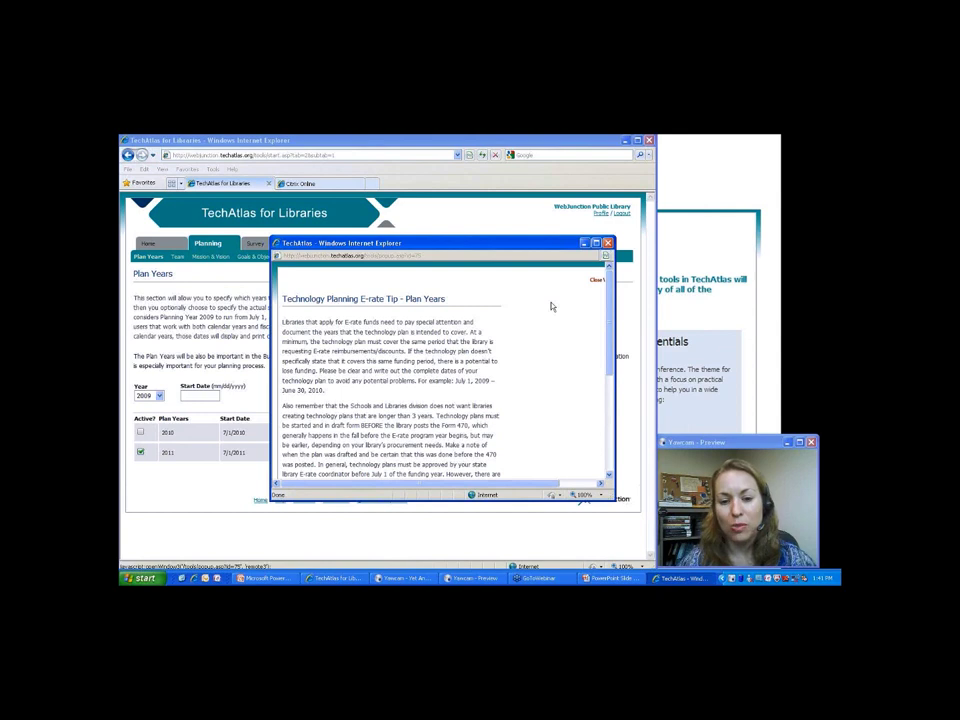
click(608, 243)
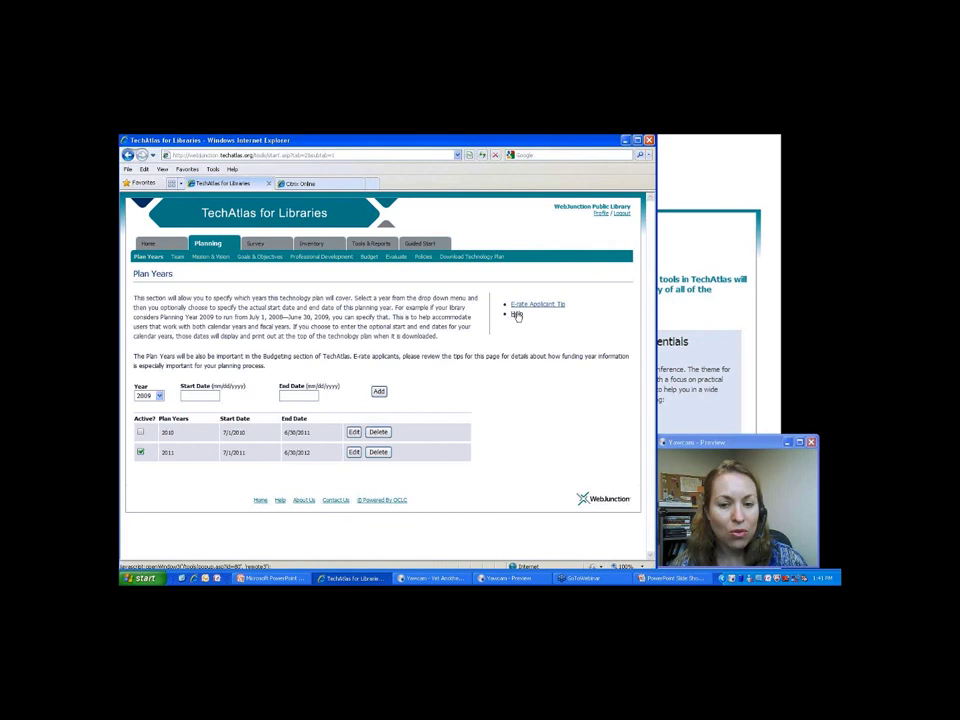
Show the Planning Team page with the plan leader and team e-mail fields.
click(175, 257)
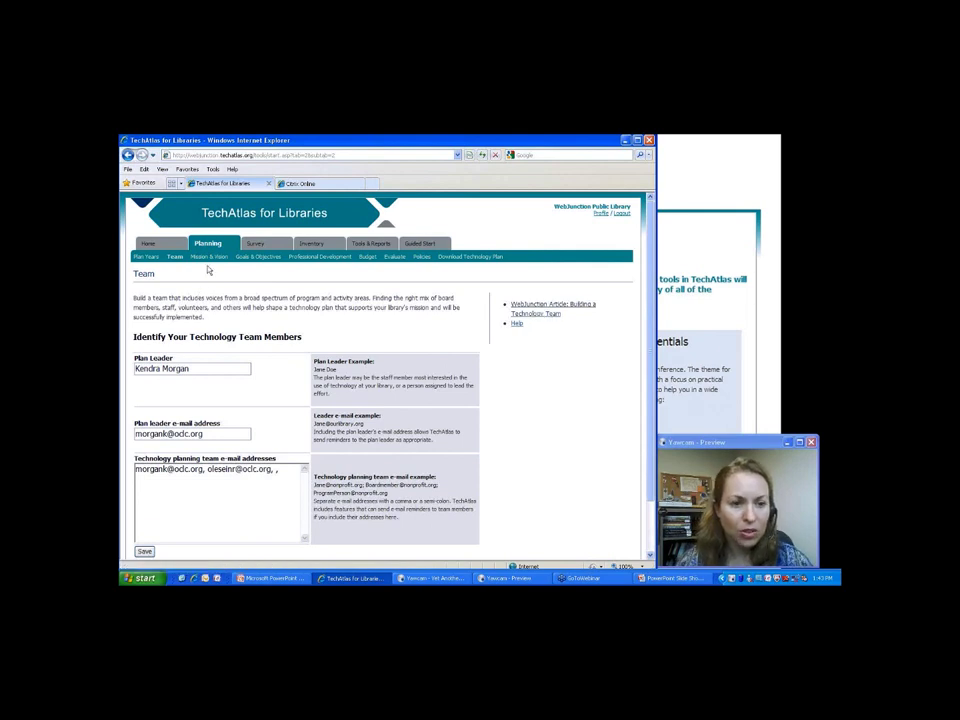
Review the Mission & Vision page, then view the Goals & Objectives page.
click(209, 259)
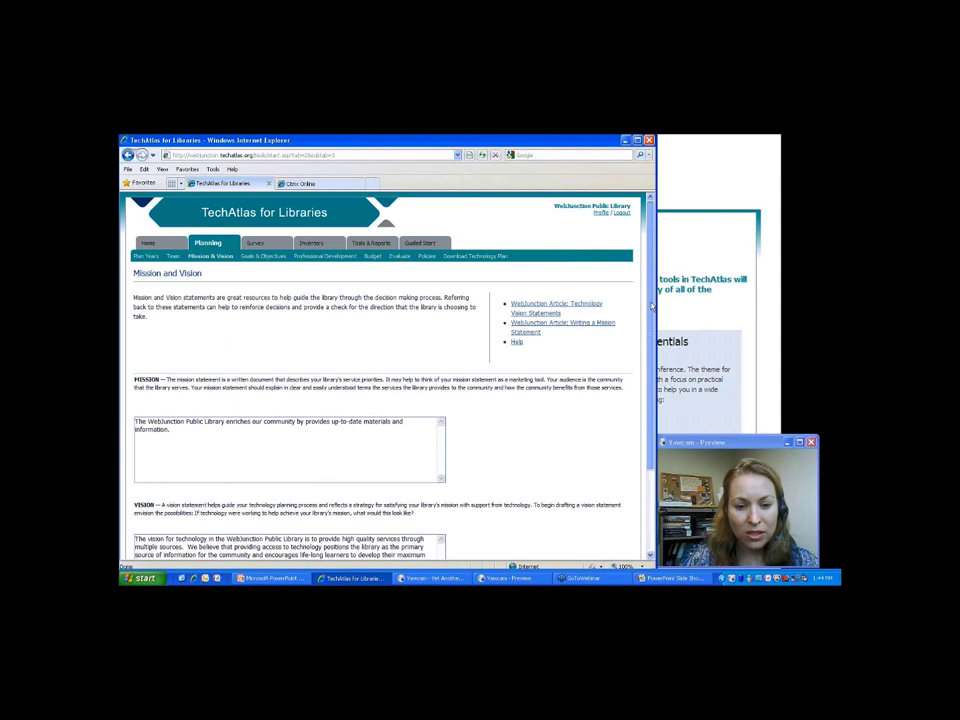
click(260, 256)
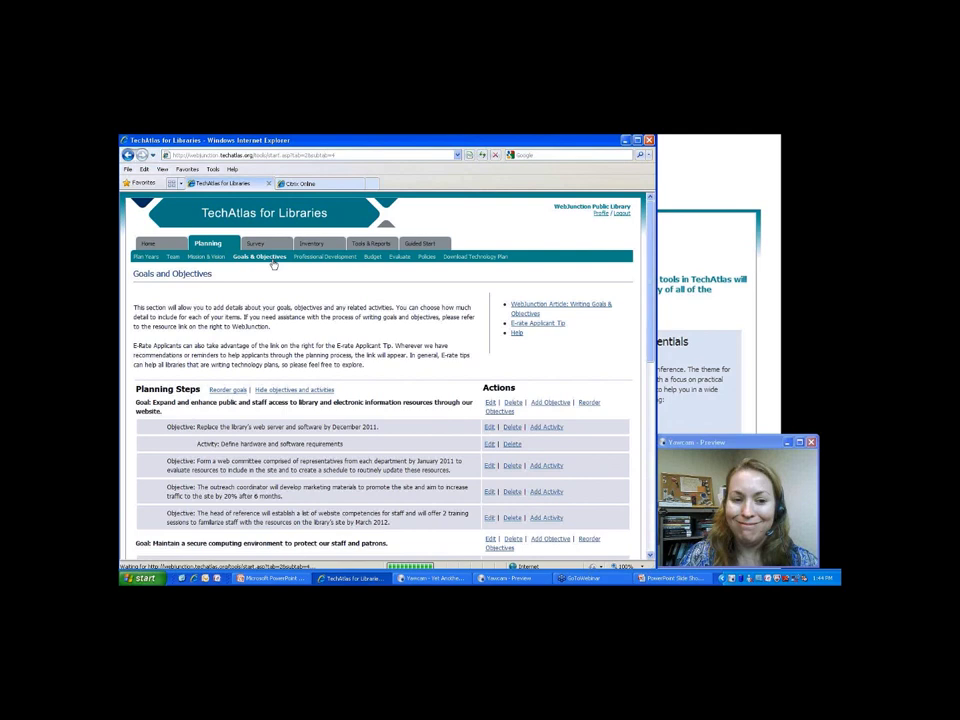
Scroll down the Goals and Objectives page to the goal 'You can enter a new goal.'.
scroll(273, 264, down, 10)
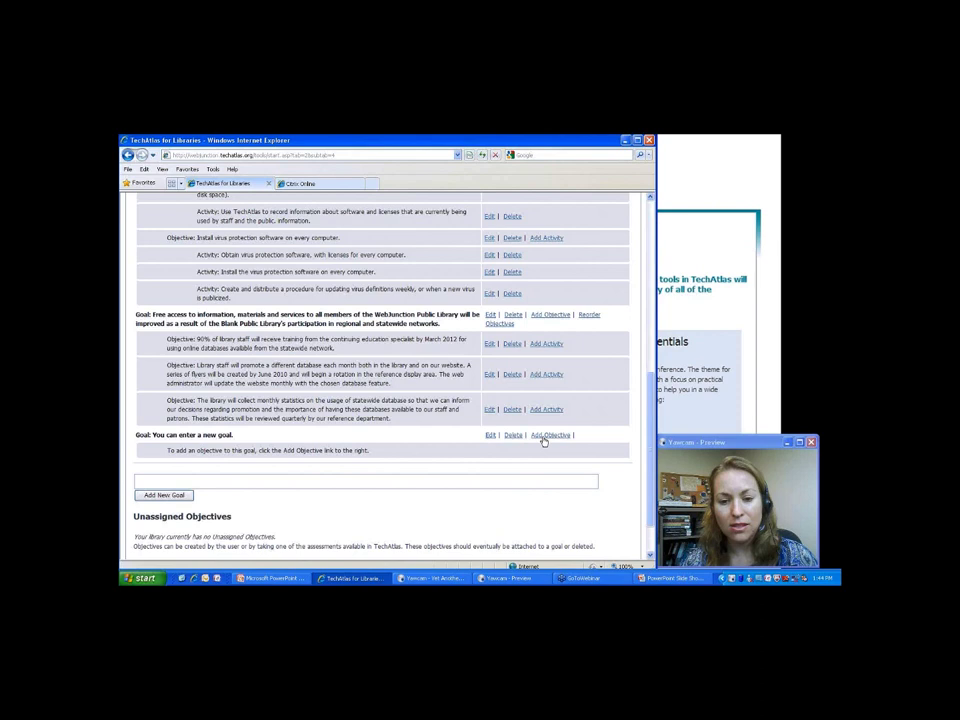
Add the objective 'This is an objective for my goal.' to the new goal.
click(549, 435)
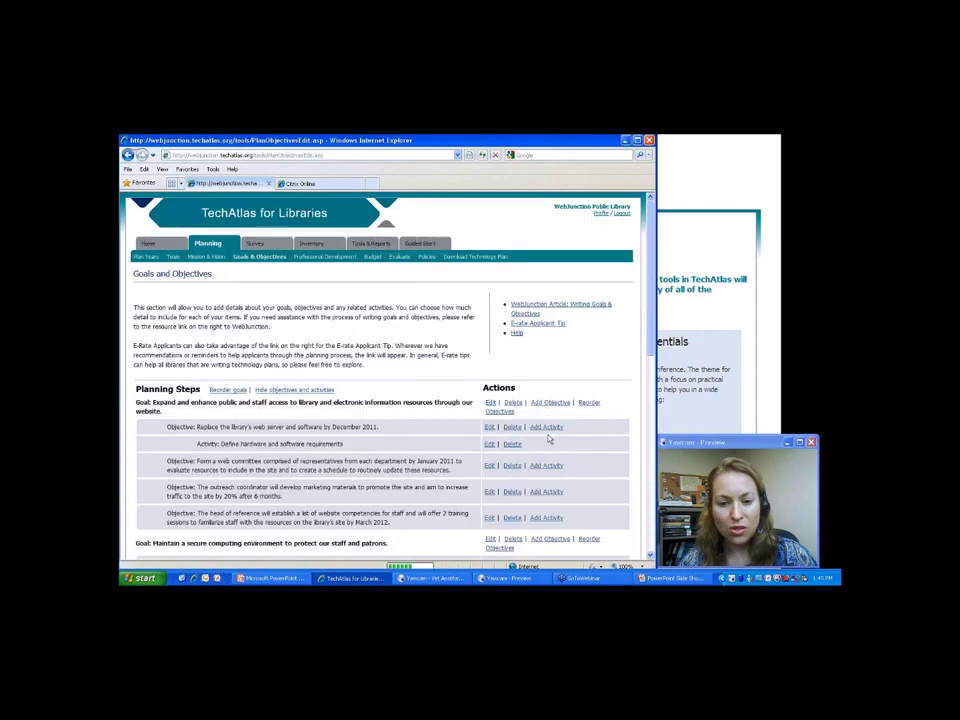
click(323, 366)
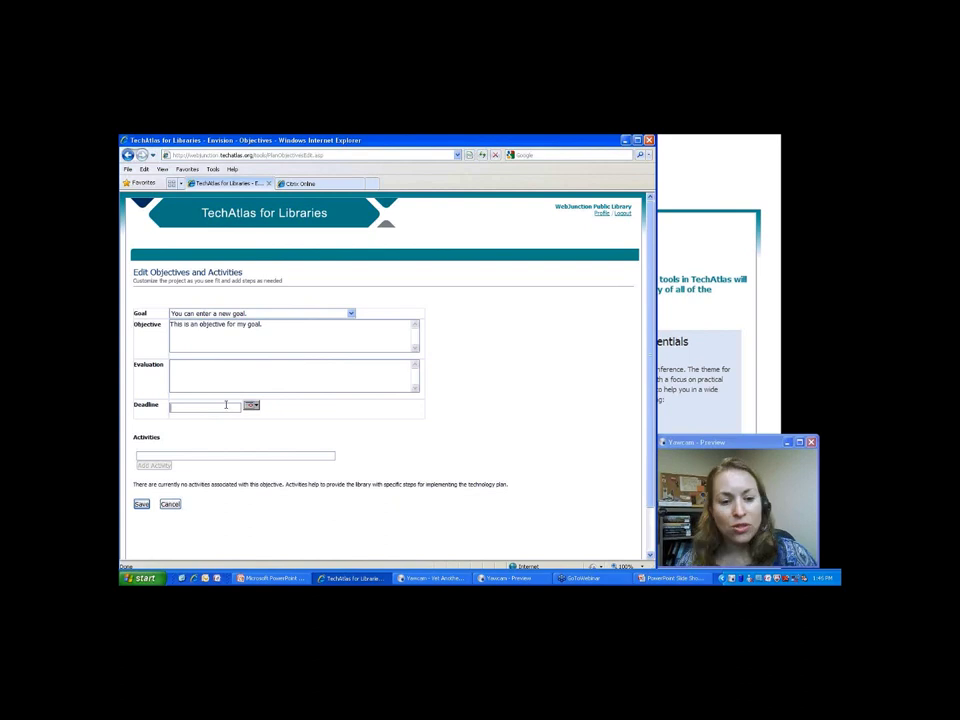
click(243, 365)
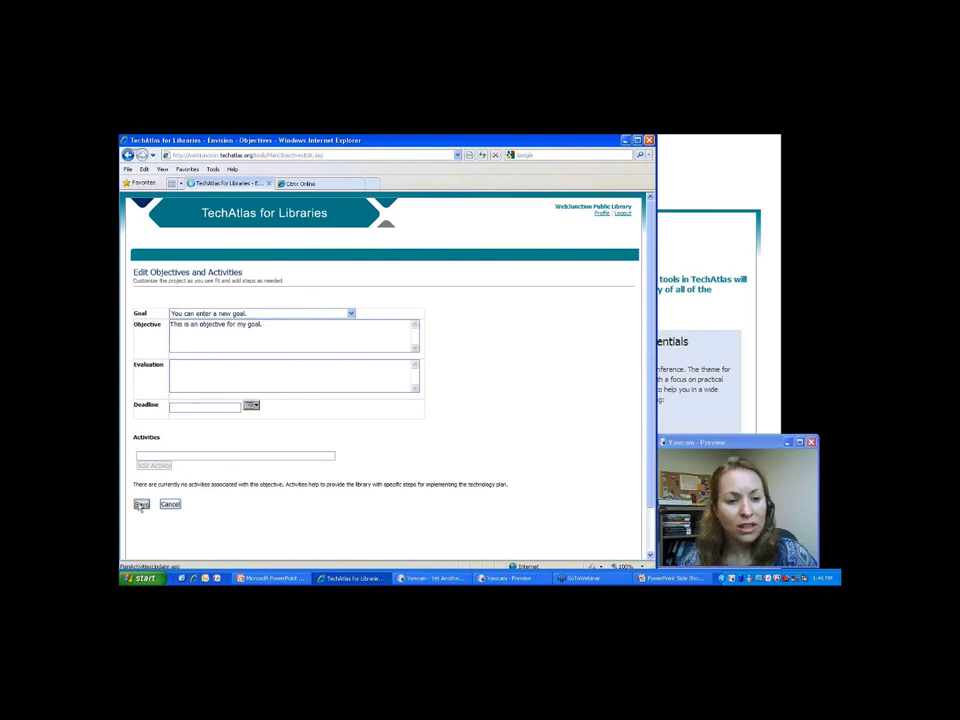
Save the objective and scroll through the updated Goals and Objectives list.
click(142, 505)
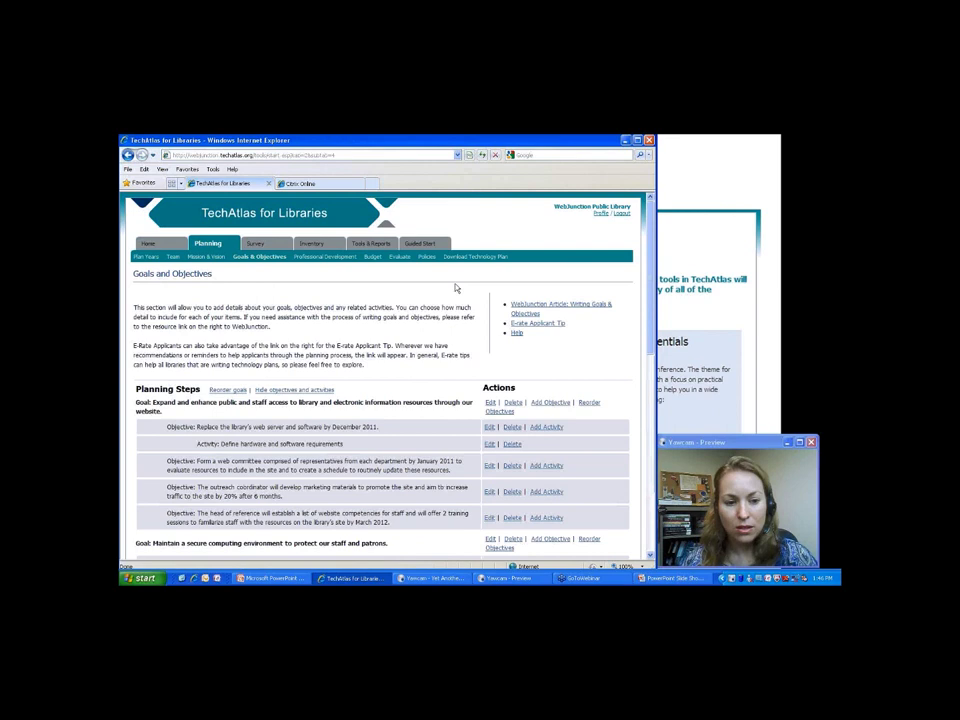
scroll(455, 288, down, 3)
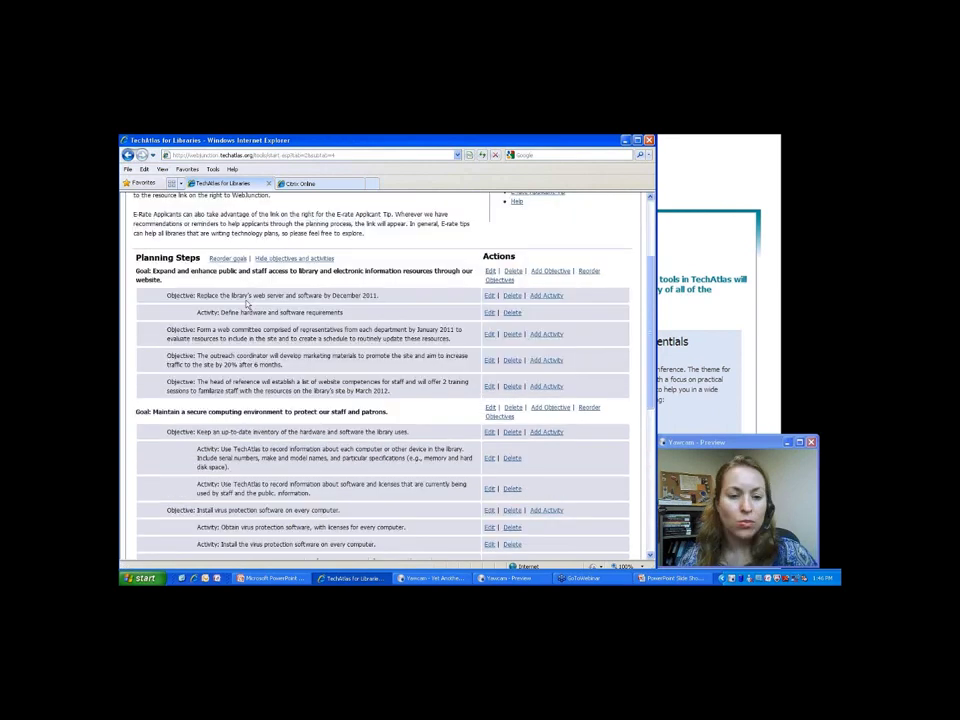
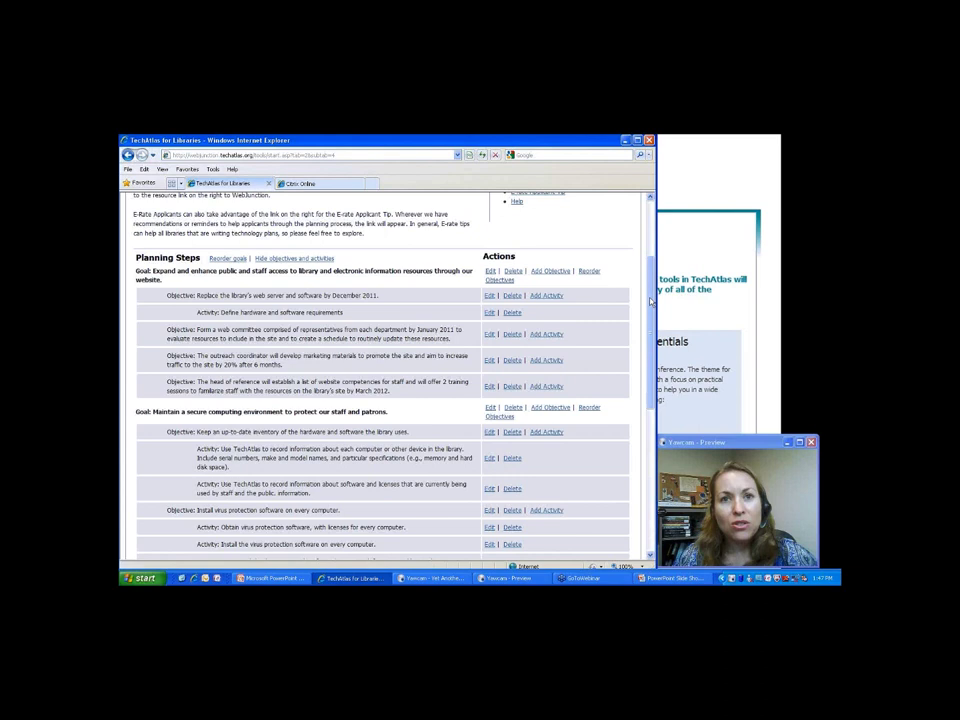
Switch to the Professional Development Strategy planning page with the library's strategy description.
scroll(558, 292, up, 3)
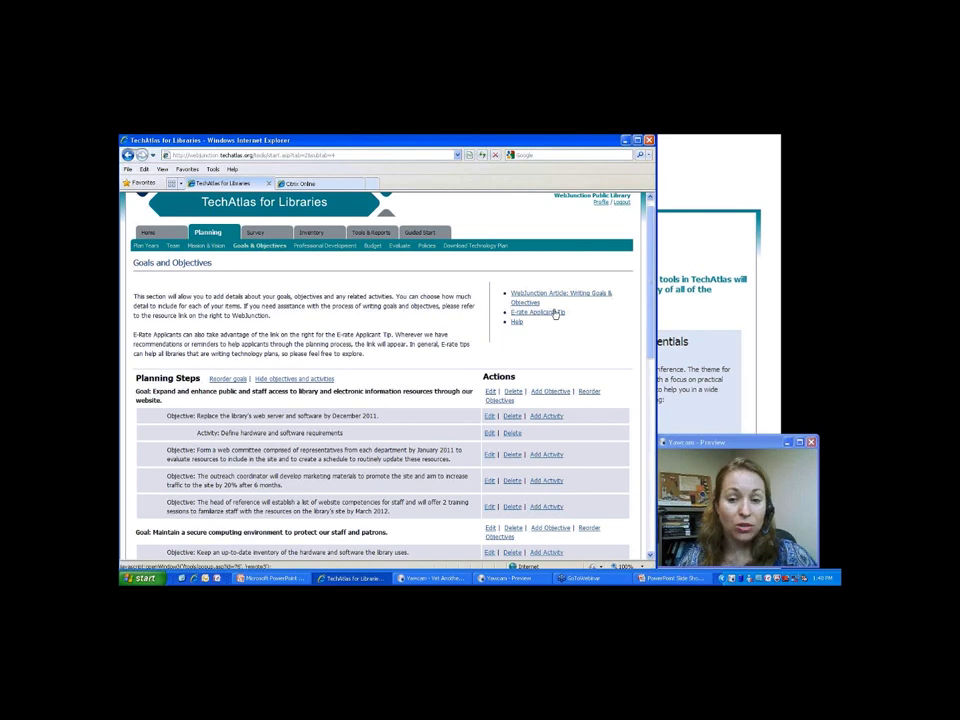
click(340, 245)
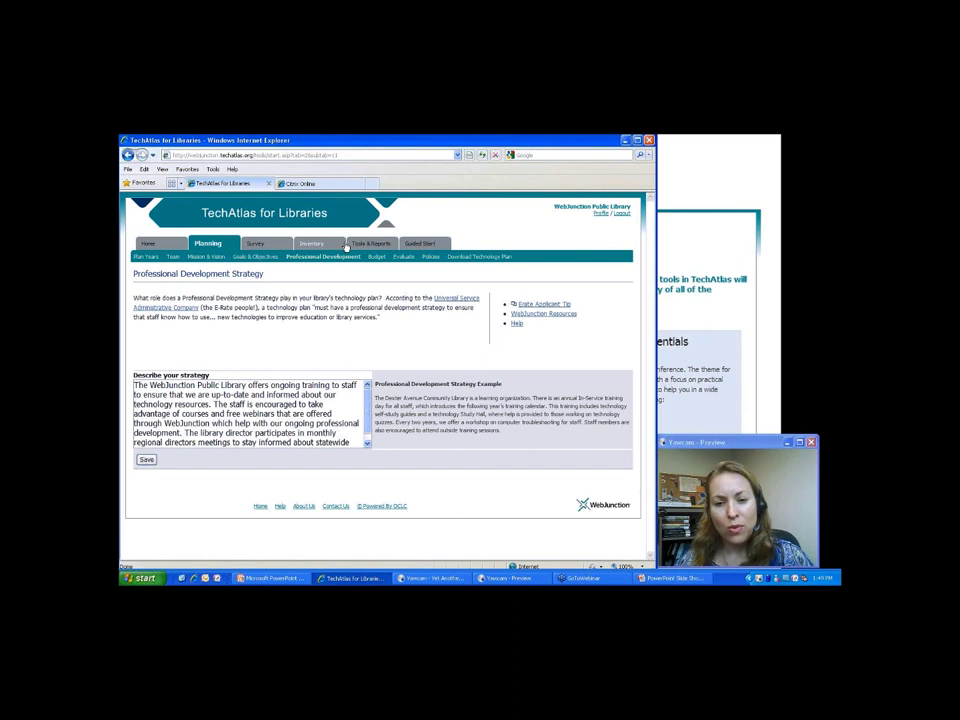
Go to the Budget Setup planning page, where budgeting is set at the Objective level.
click(378, 257)
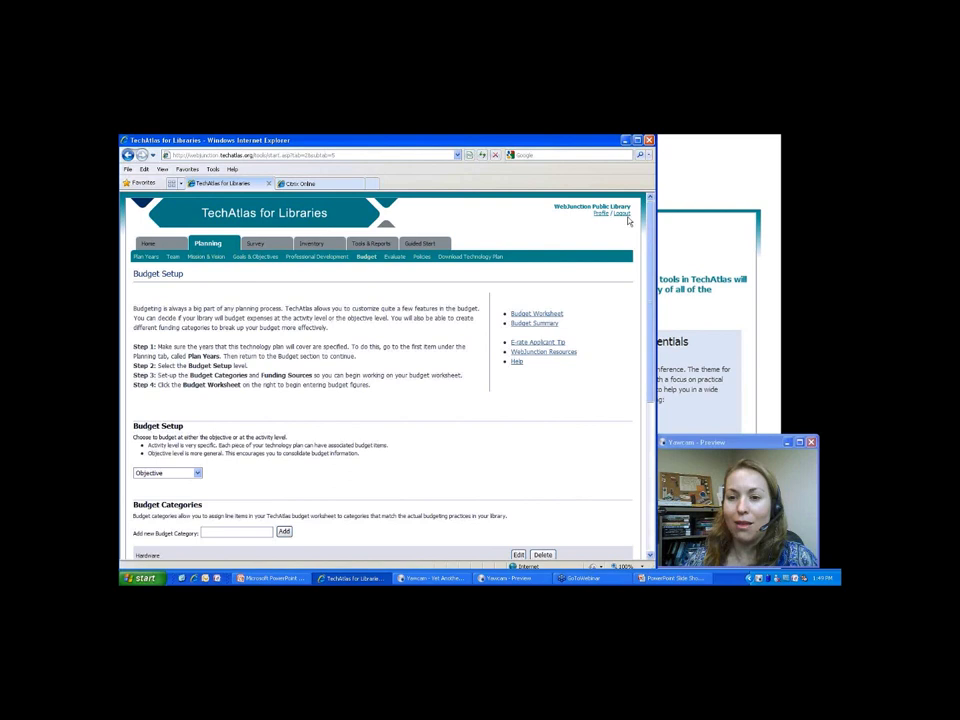
Scroll Budget Setup to bring up the Budget Worksheet and widen the browser window to fit it.
scroll(640, 350, down, 5)
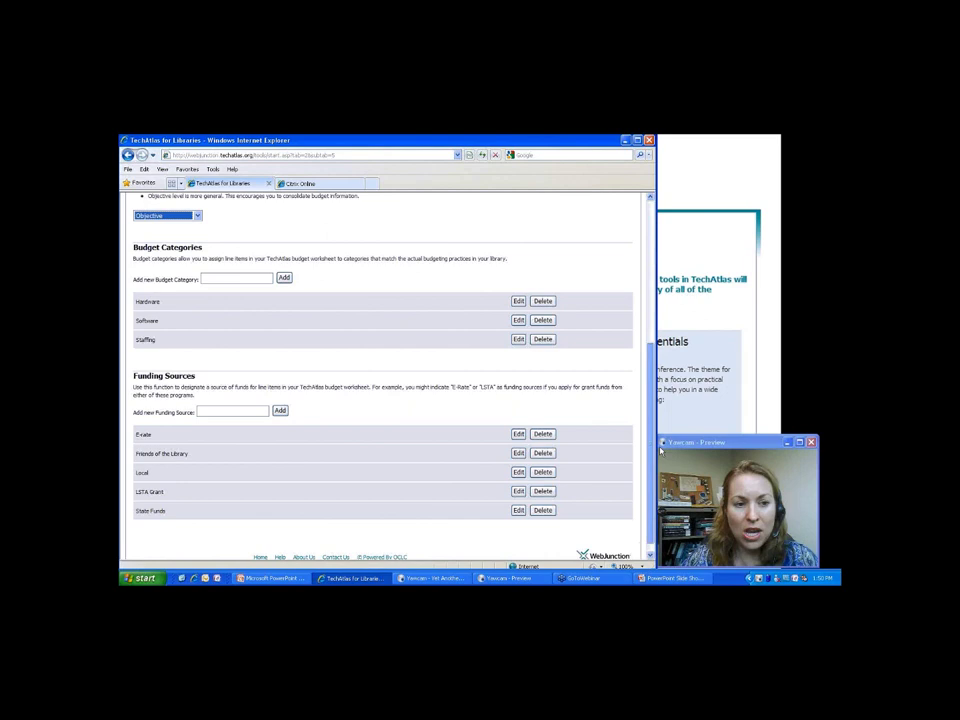
scroll(177, 380, down, 1)
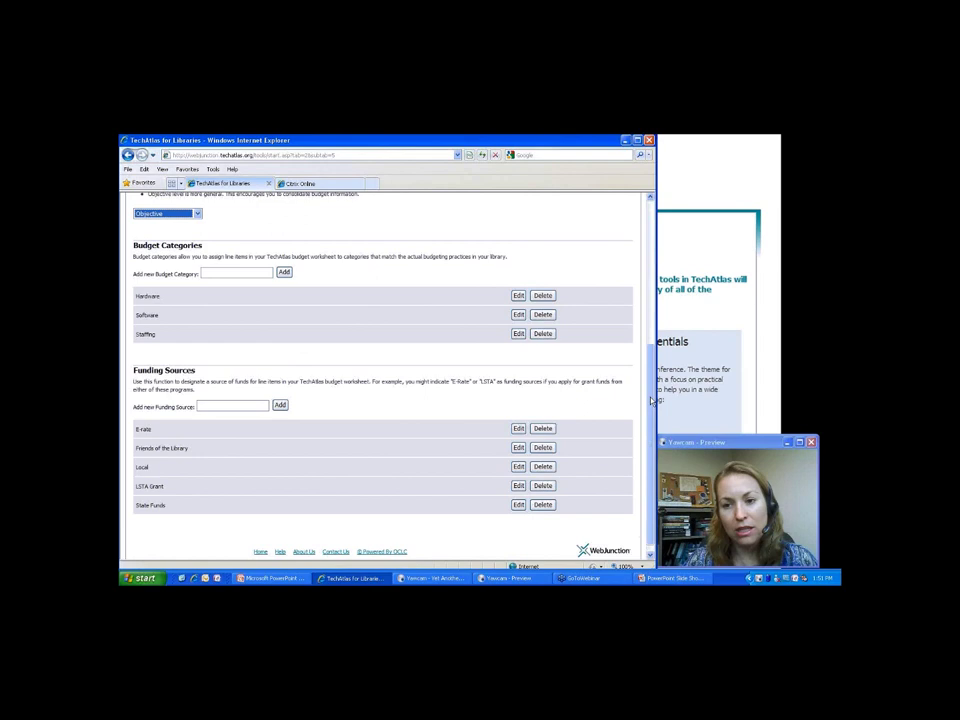
drag(651, 400, 652, 304)
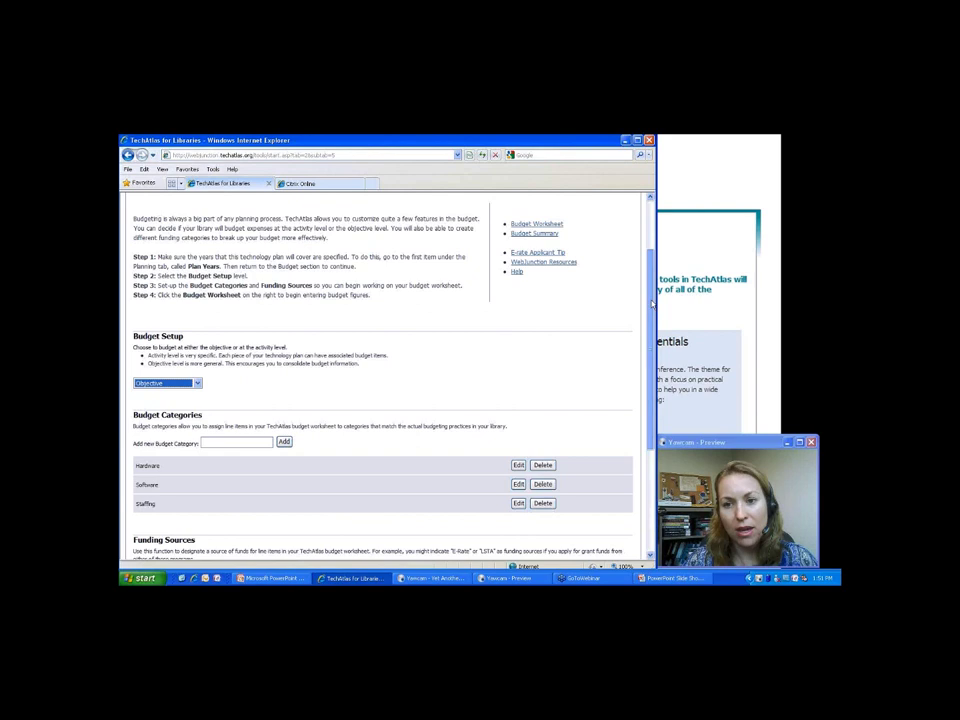
drag(654, 304, 726, 295)
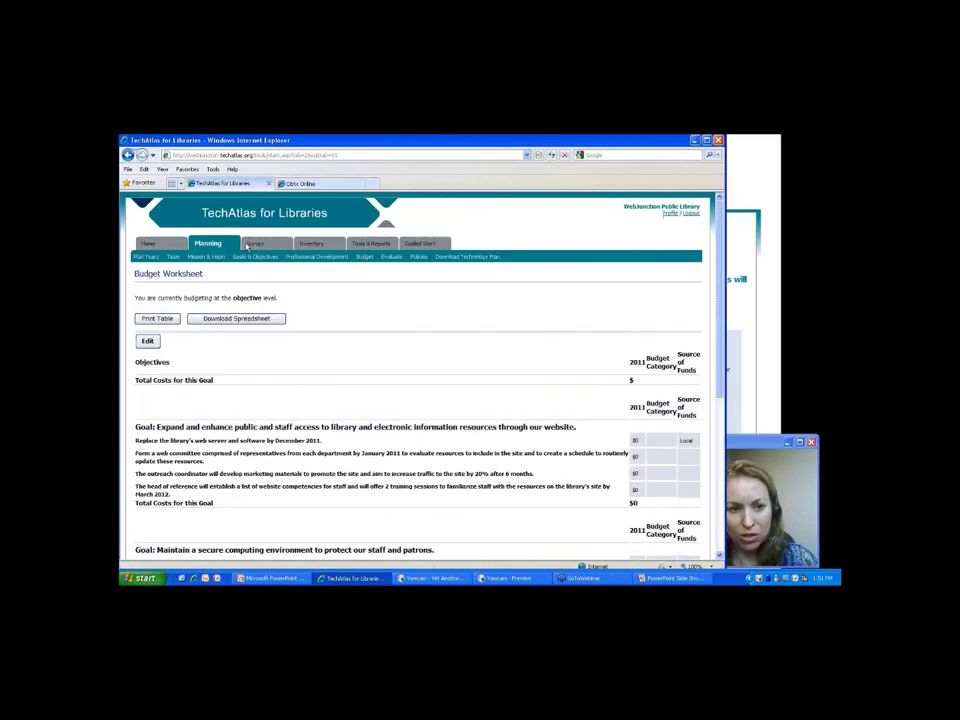
Check the Plan Years settings, then open the Budget Worksheet in edit mode with 2010 and 2011 columns.
click(147, 257)
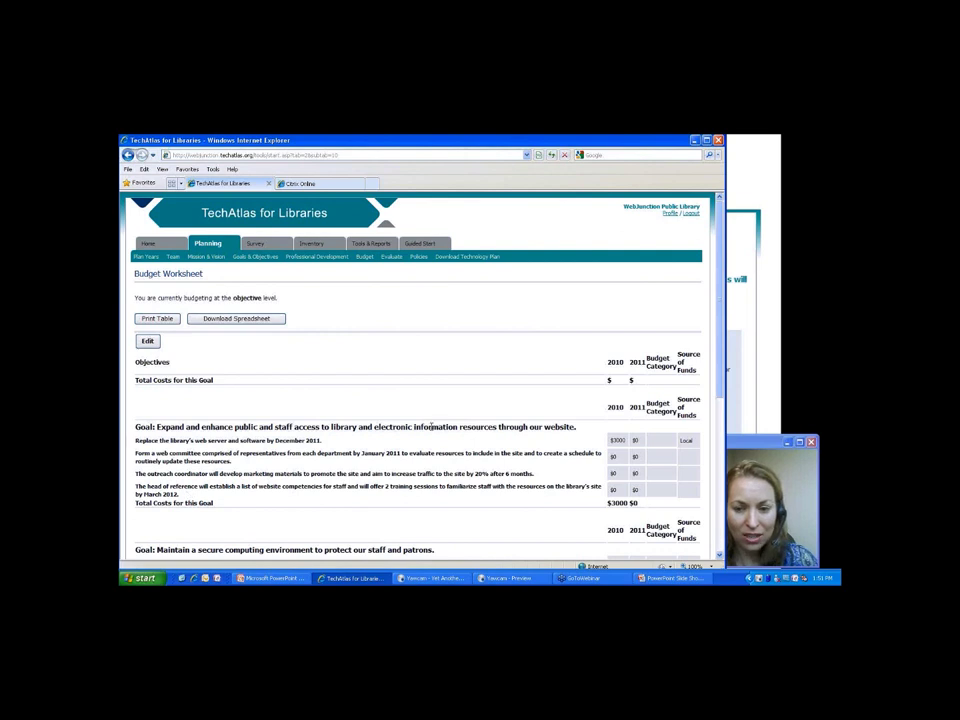
click(148, 341)
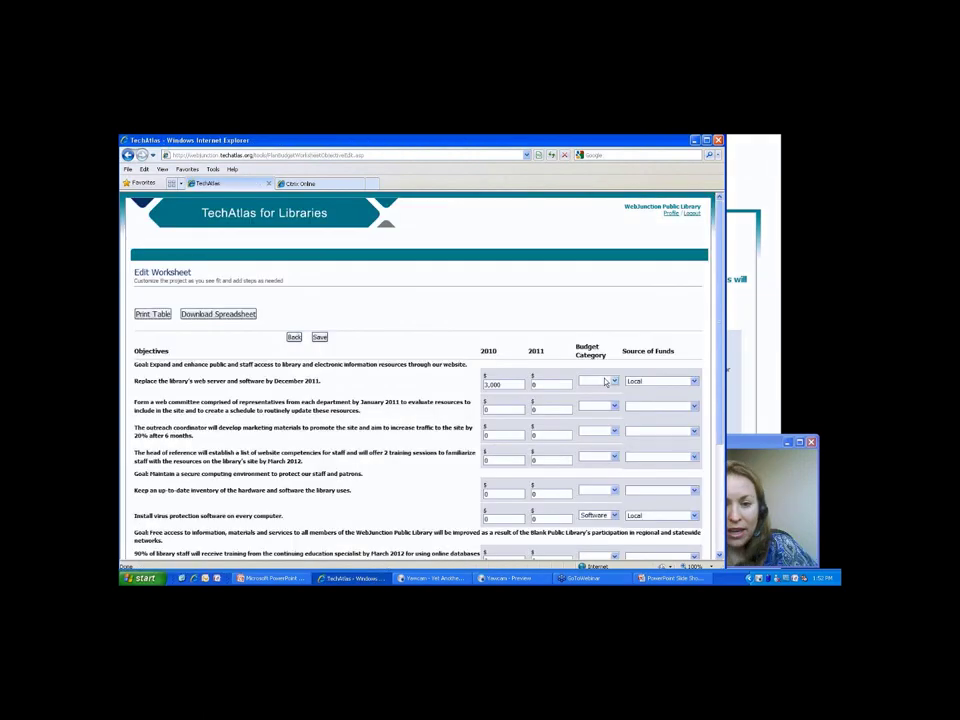
Budget 225 for 2011 virus protection with Local as the funding source.
click(503, 493)
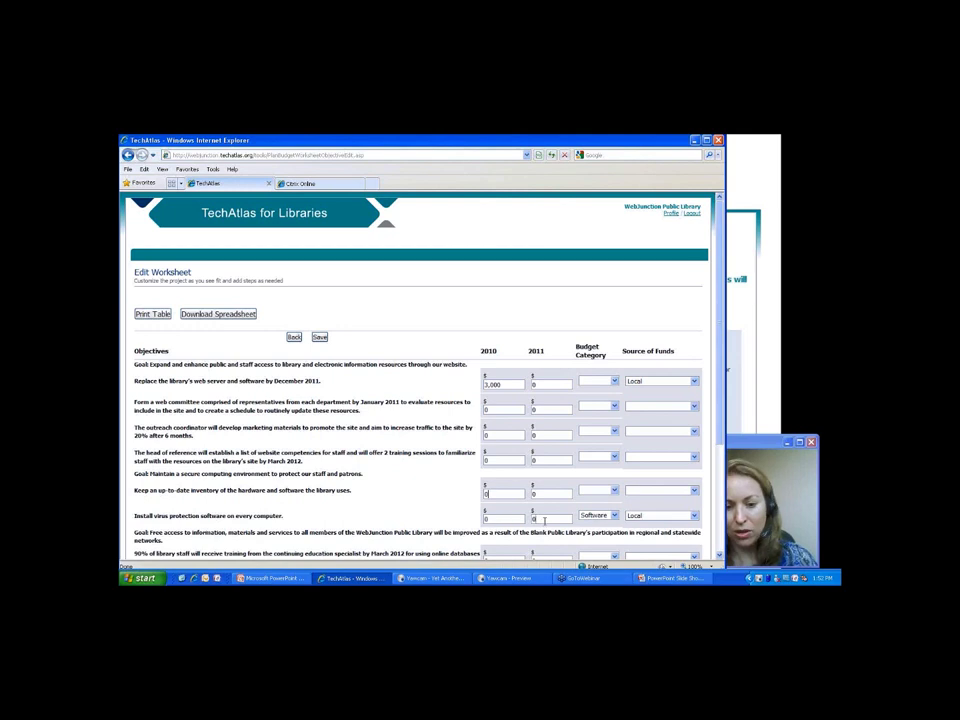
double_click(544, 520)
text(225)
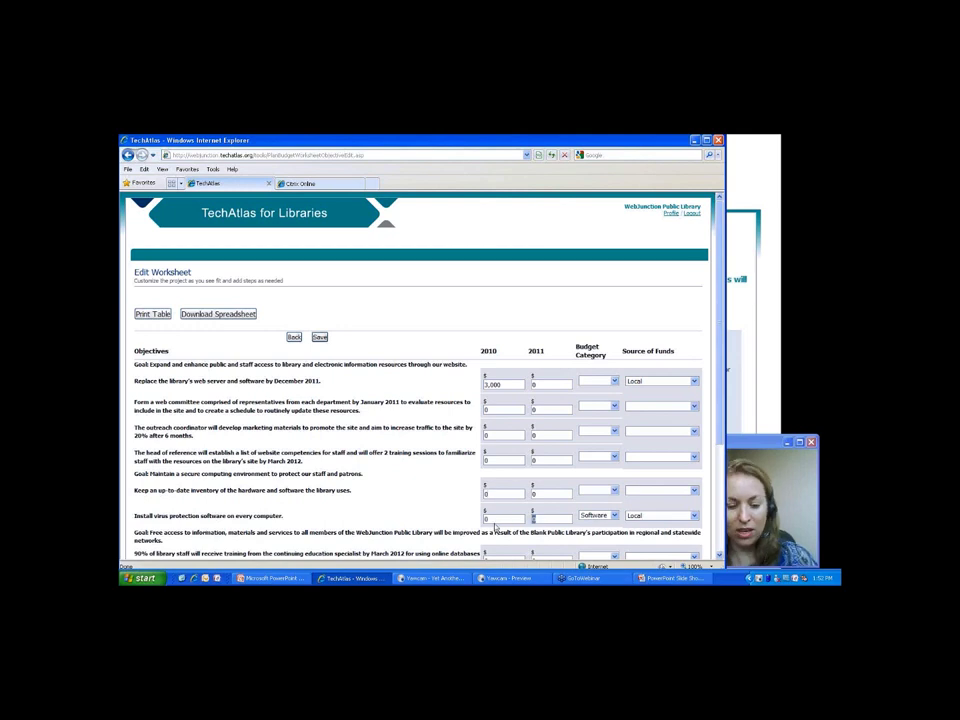
click(680, 516)
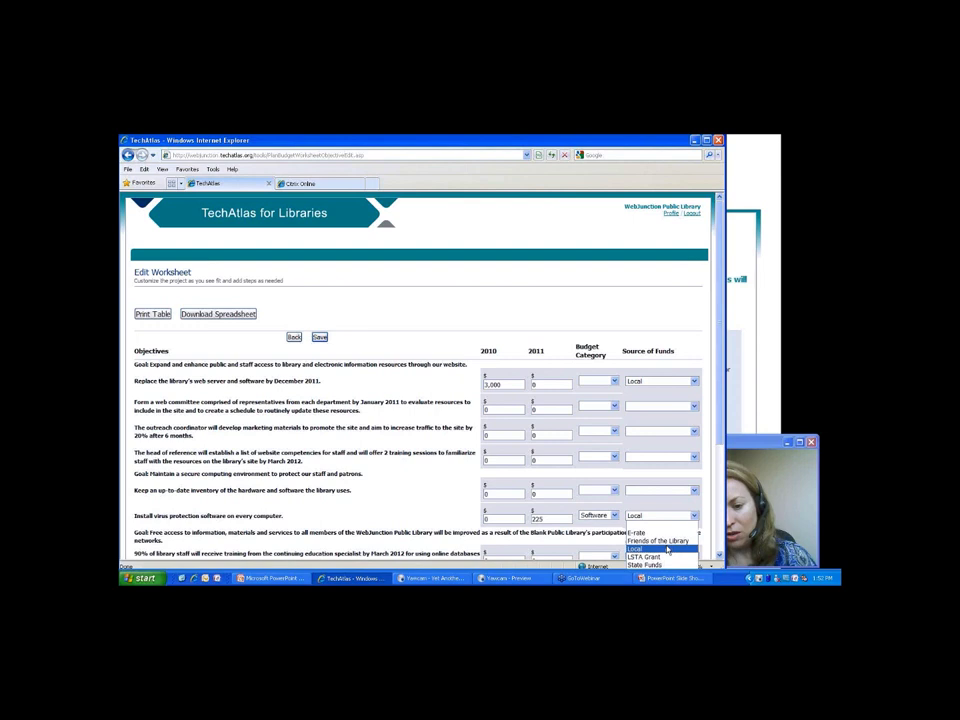
click(667, 549)
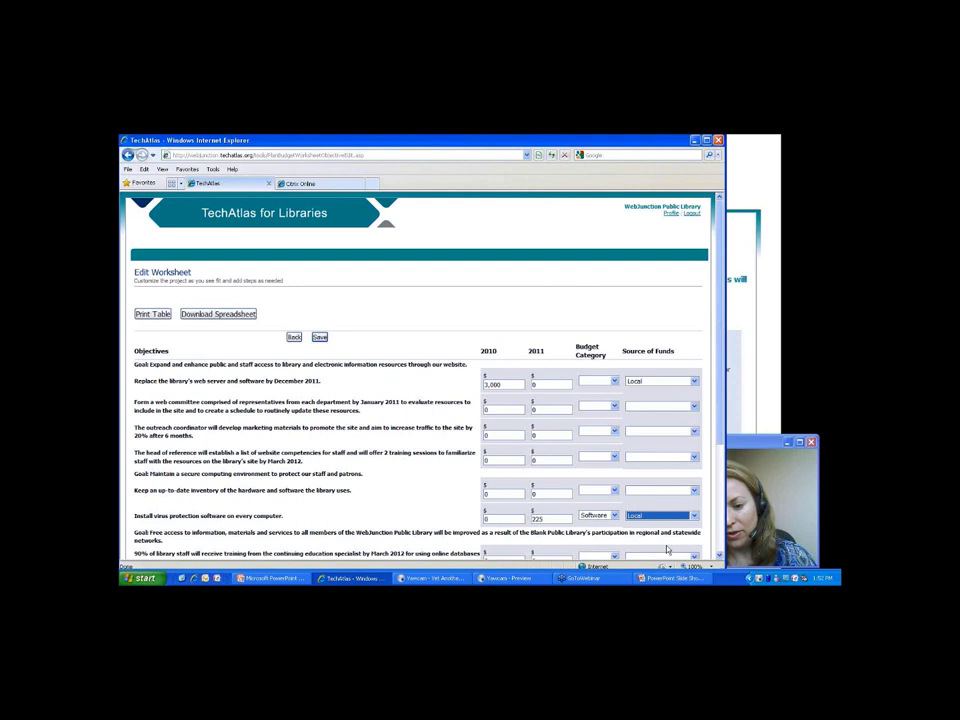
click(636, 322)
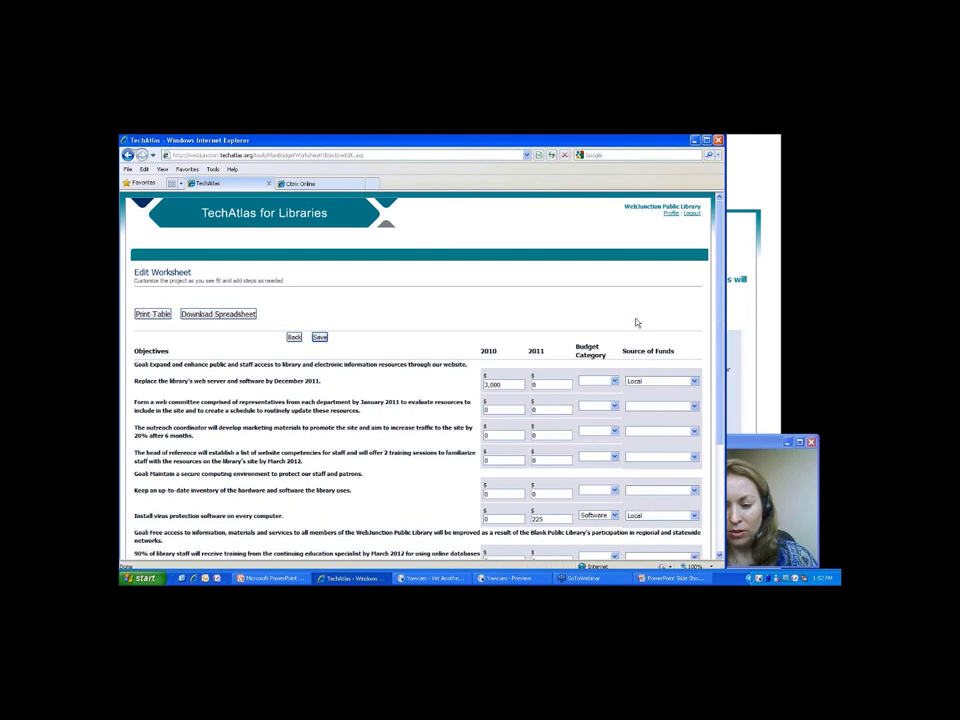
Scroll down to the statistics objective and start entering its 2010 amount.
scroll(636, 322, down, 1)
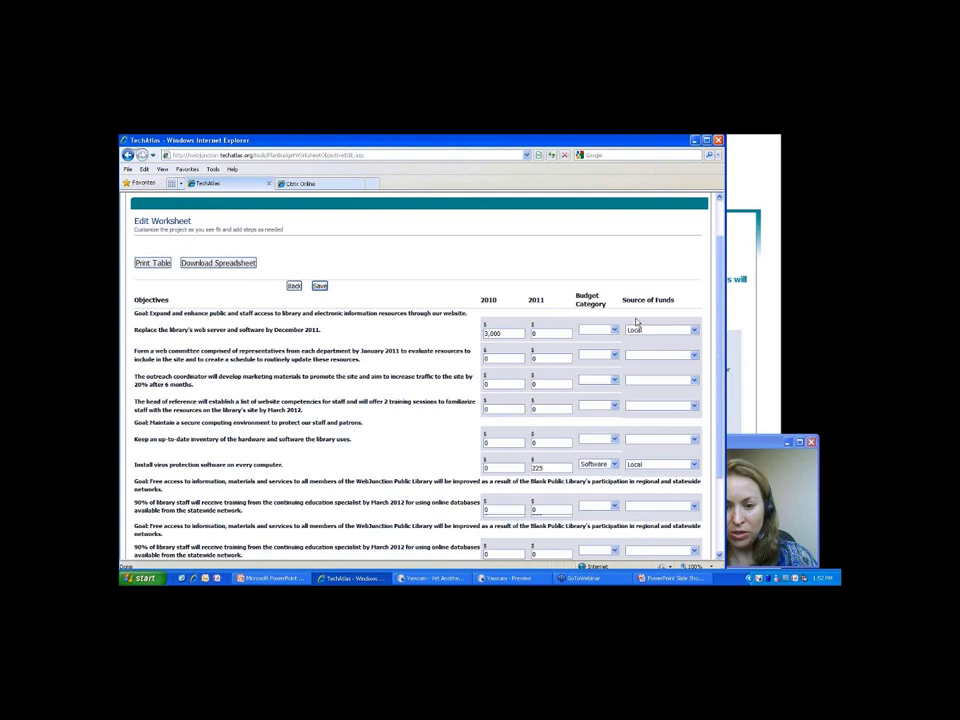
scroll(636, 322, down, 3)
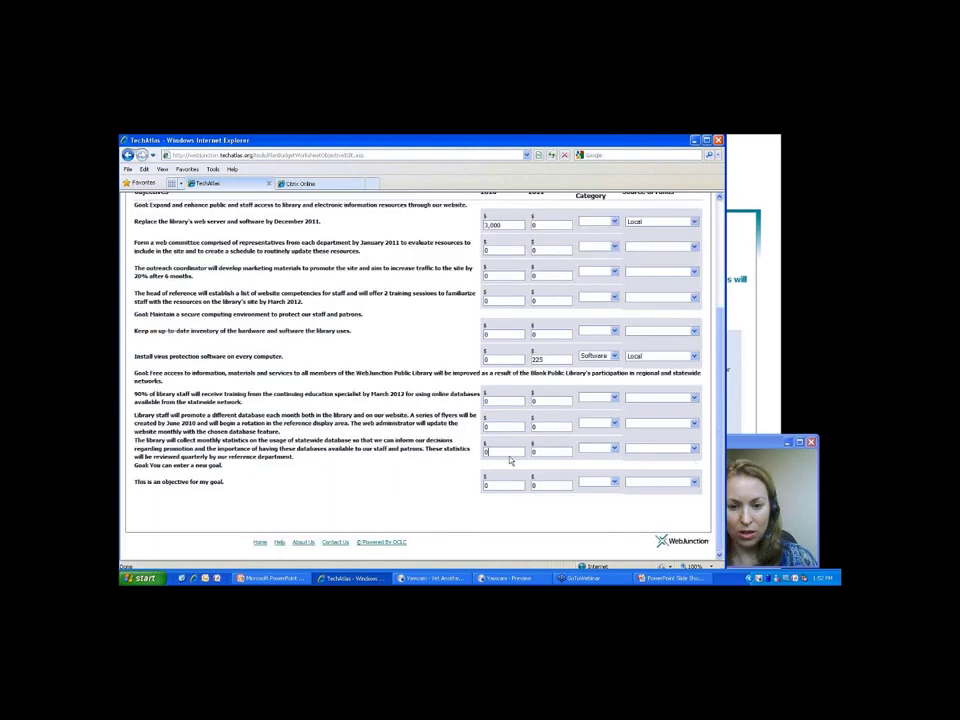
click(660, 448)
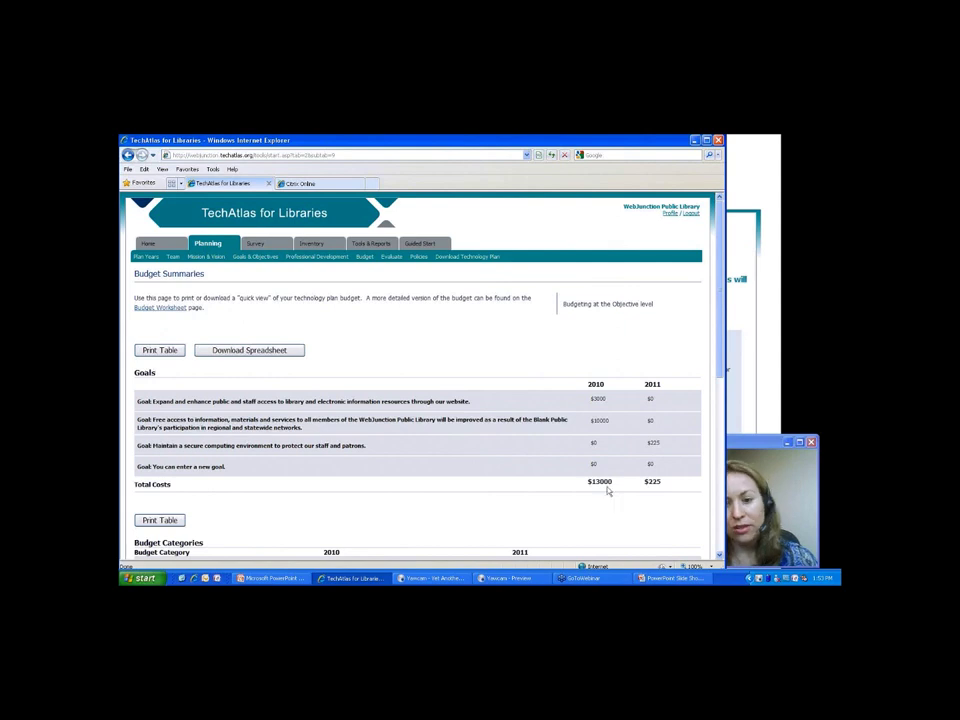
scroll(407, 240, down, 5)
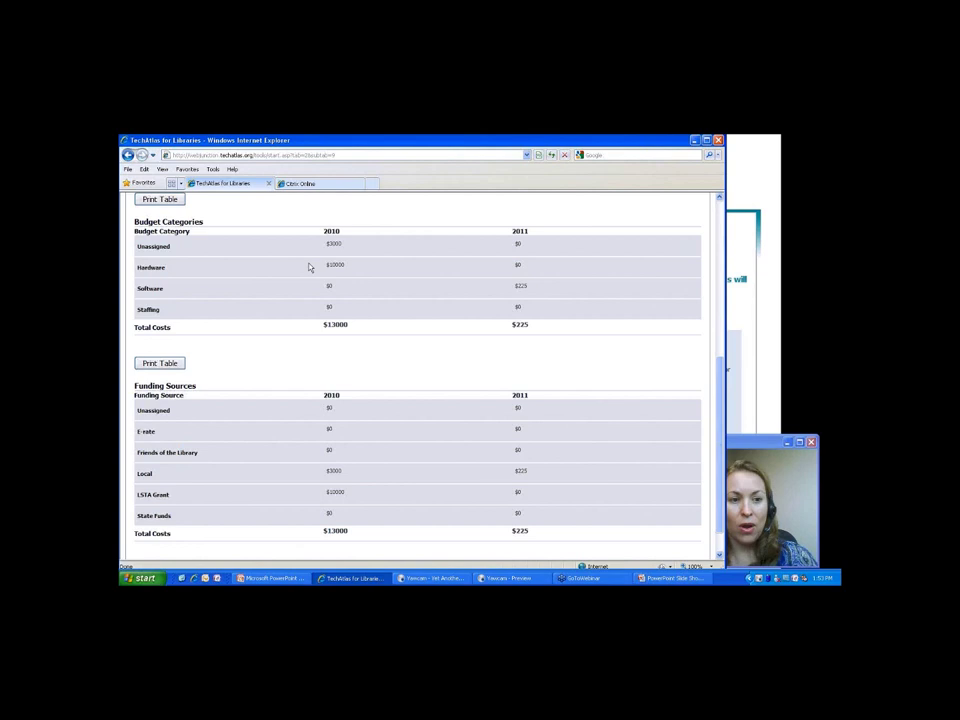
double_click(520, 287)
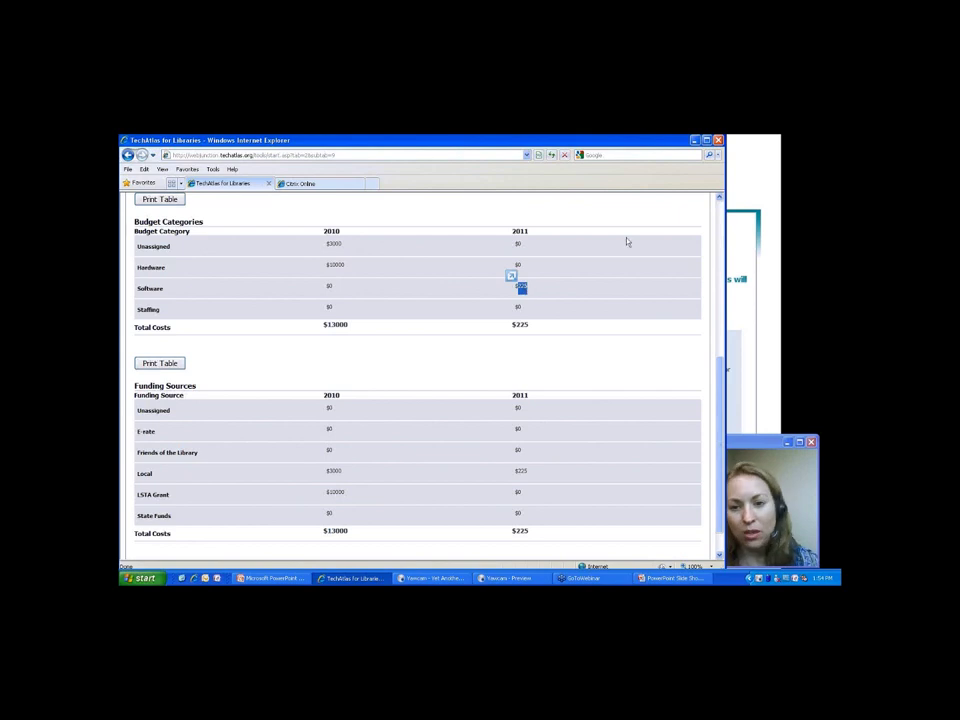
scroll(627, 242, up, 5)
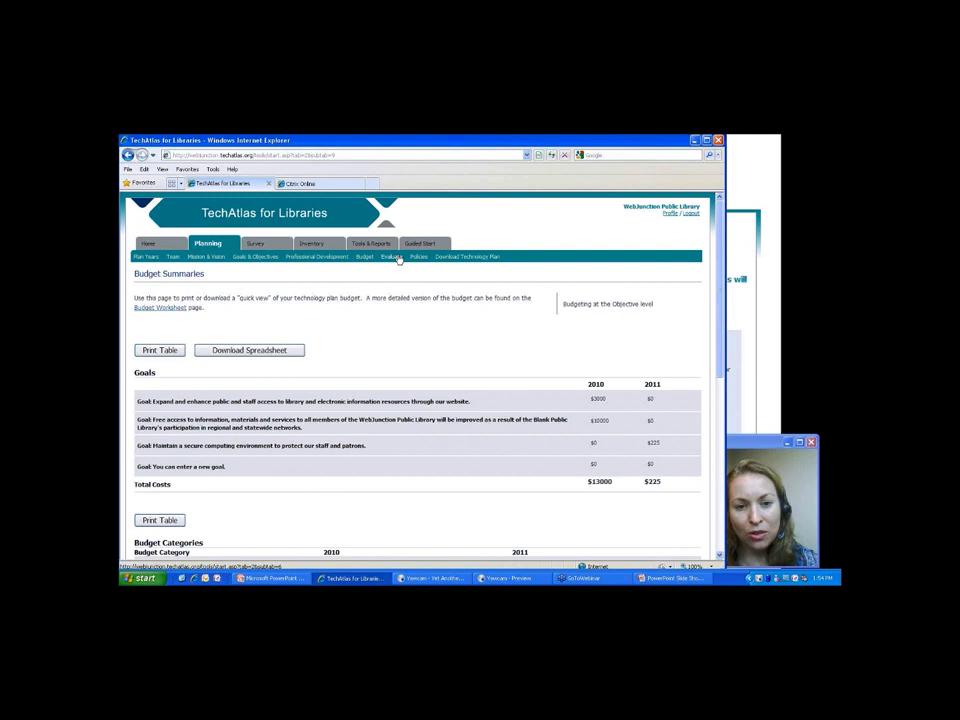
Show the Evaluation planning page listing the three current evaluation steps.
click(396, 257)
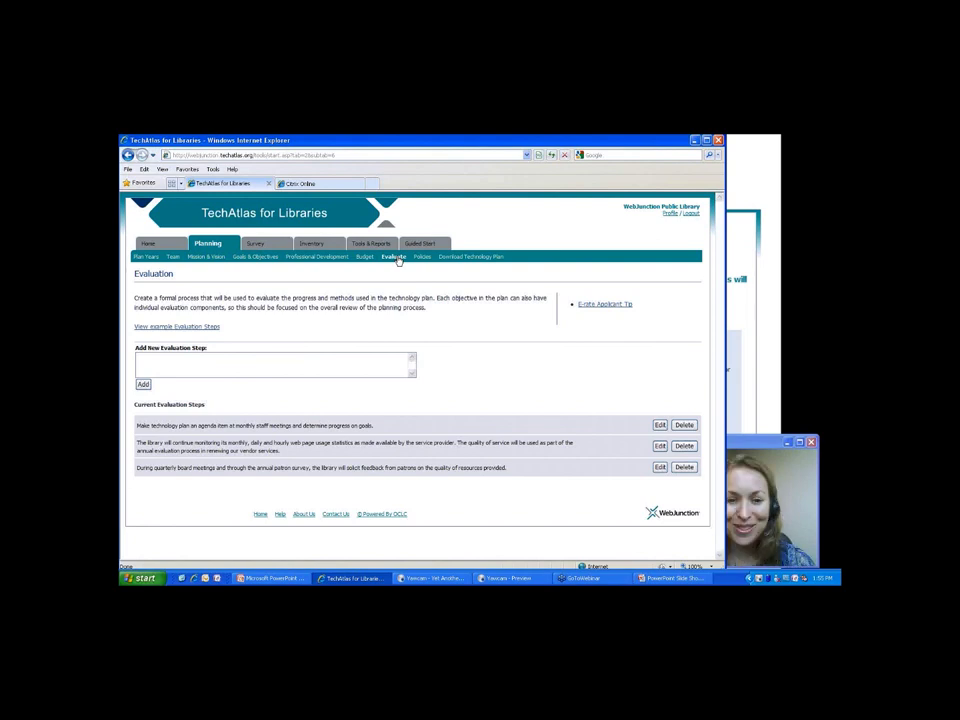
Visit the Policy Documents page, then view the compiled 2010–2012 technology plan for download.
click(424, 258)
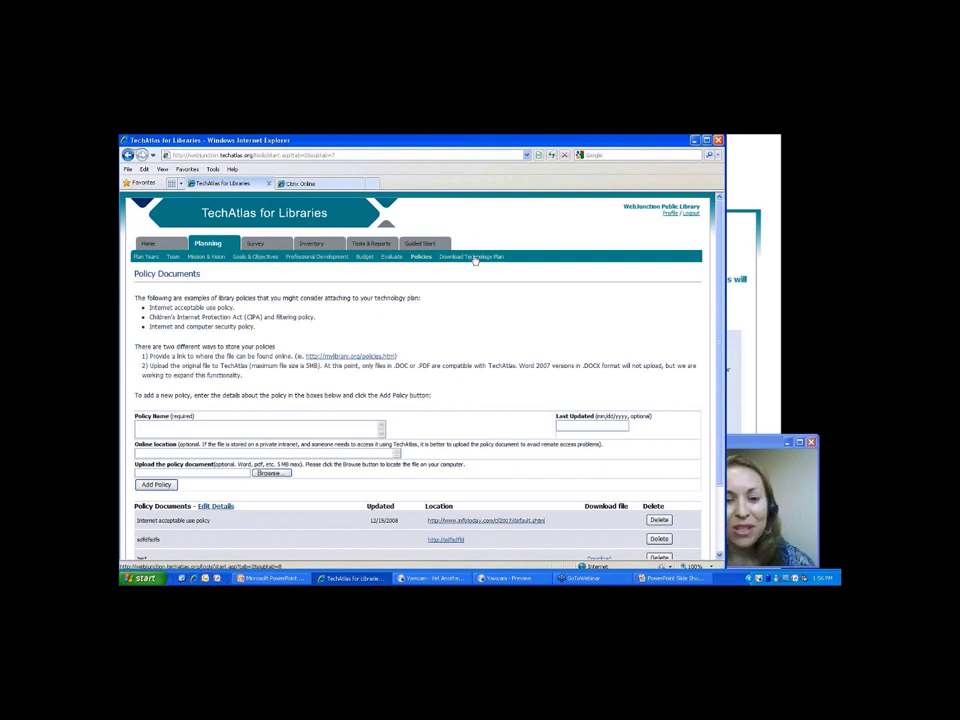
click(476, 259)
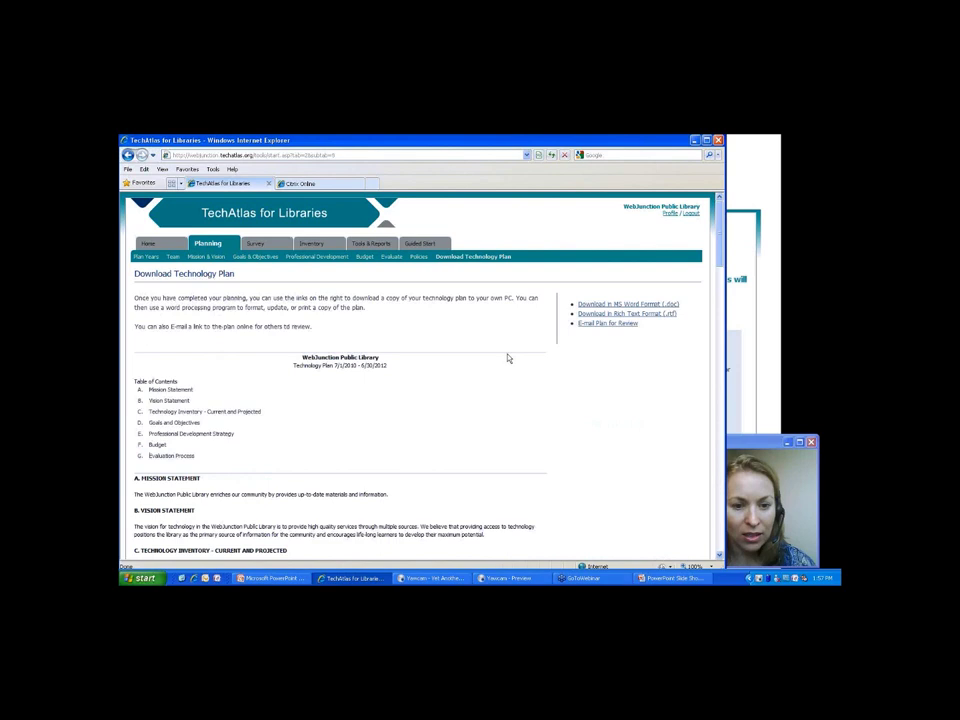
Scroll the compiled plan down to its Budget section showing the $10000 2010 cost.
scroll(508, 358, down, 5)
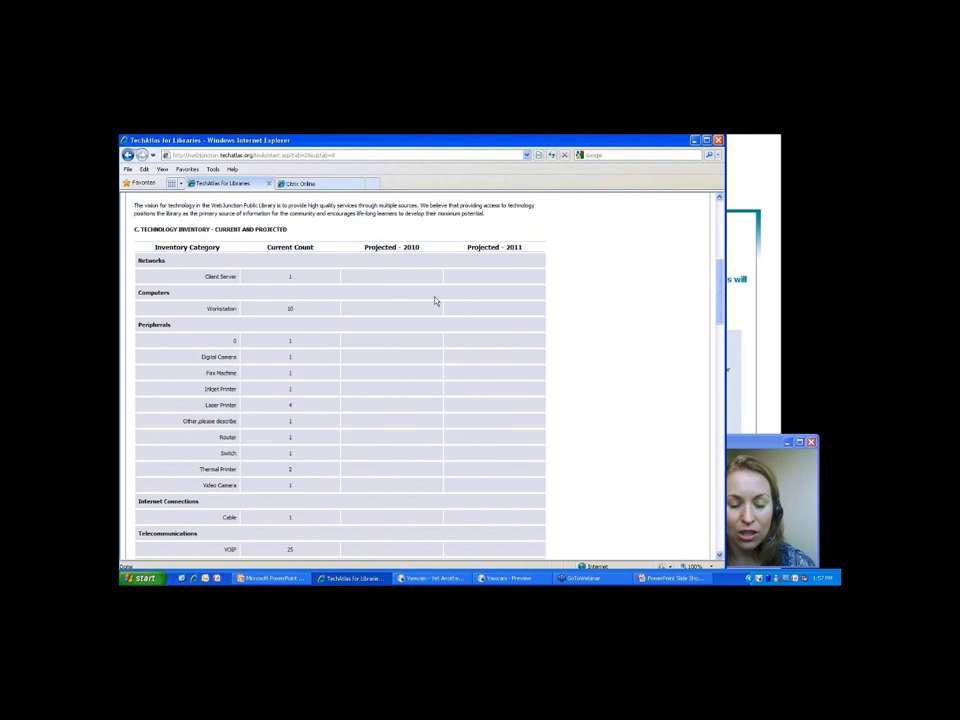
scroll(435, 300, down, 10)
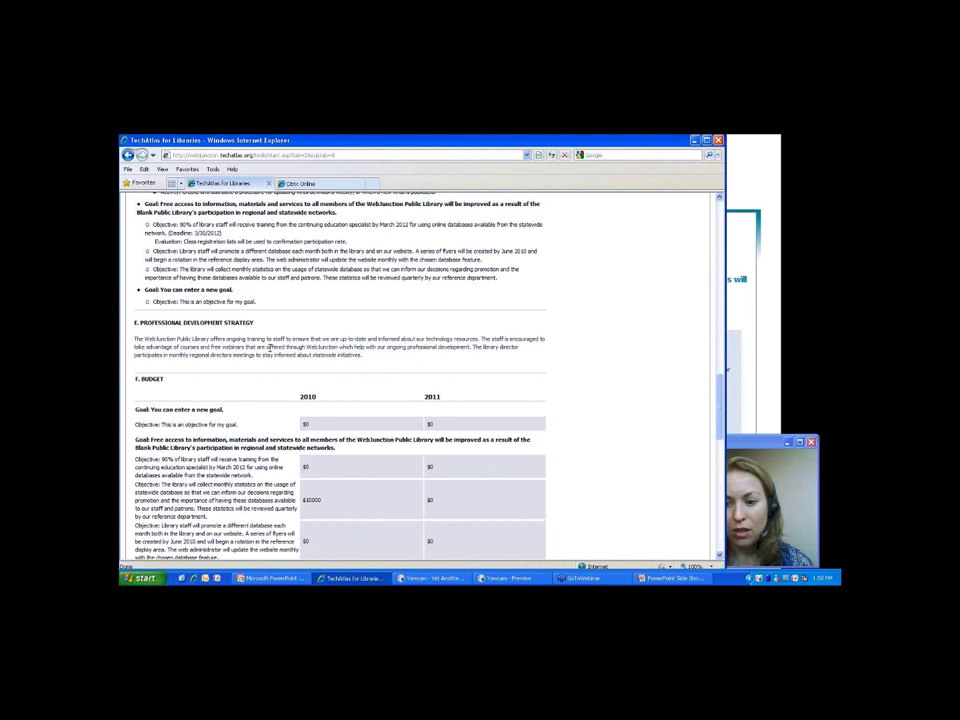
Leave the plan and show the Inventory page of asset categories with last-updated dates.
scroll(269, 347, up, 1)
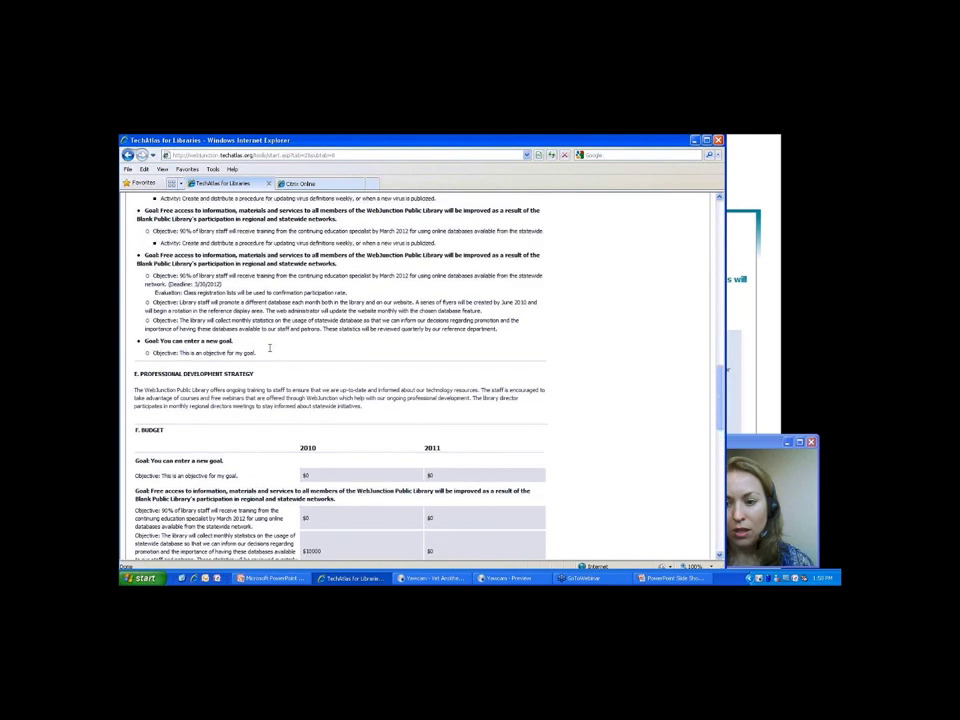
click(328, 244)
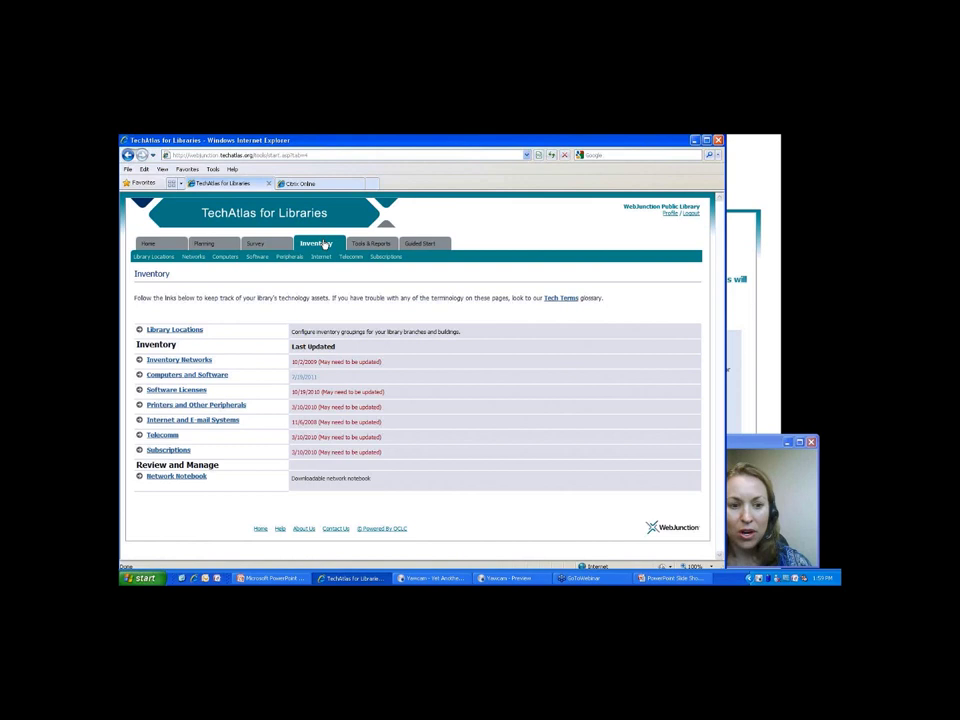
Review the Computers inventory of 10 machines, then switch to the Library Locations page.
click(177, 376)
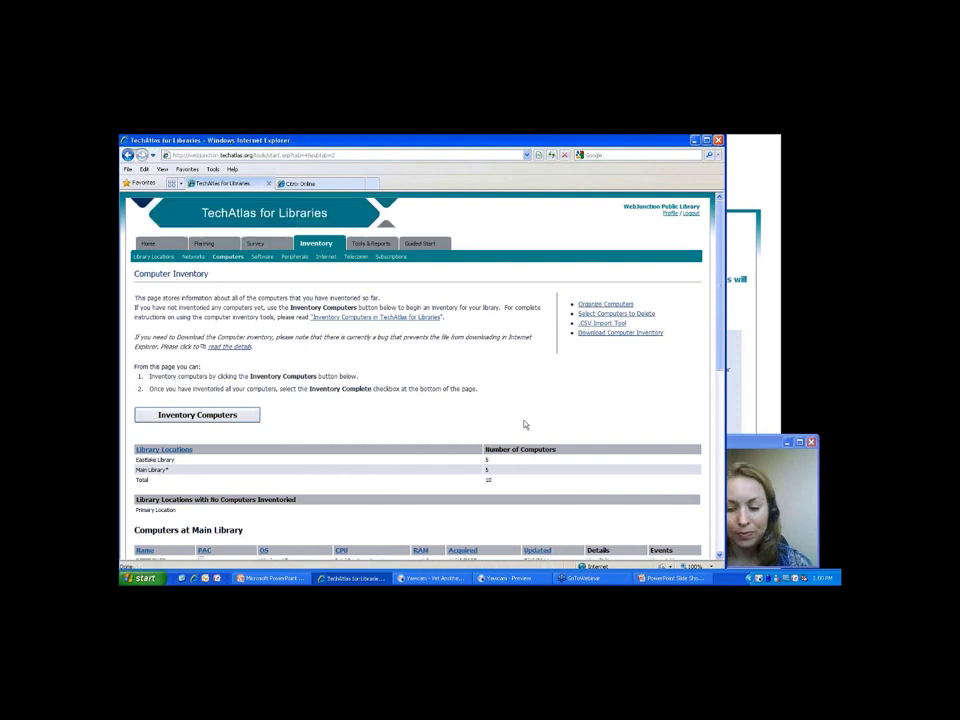
scroll(524, 425, down, 1)
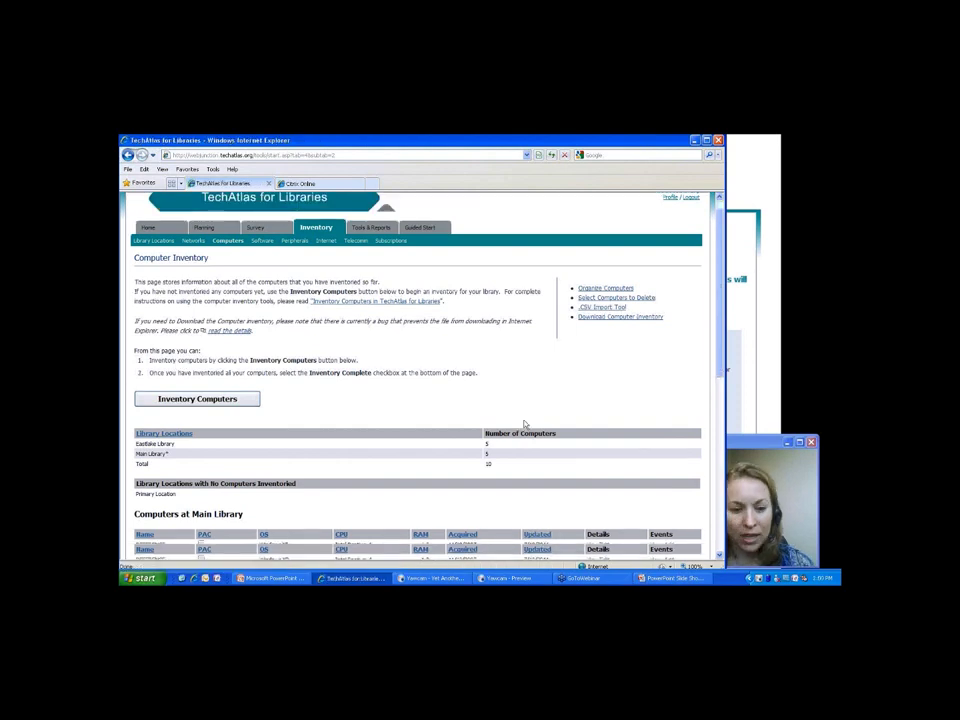
scroll(524, 425, down, 4)
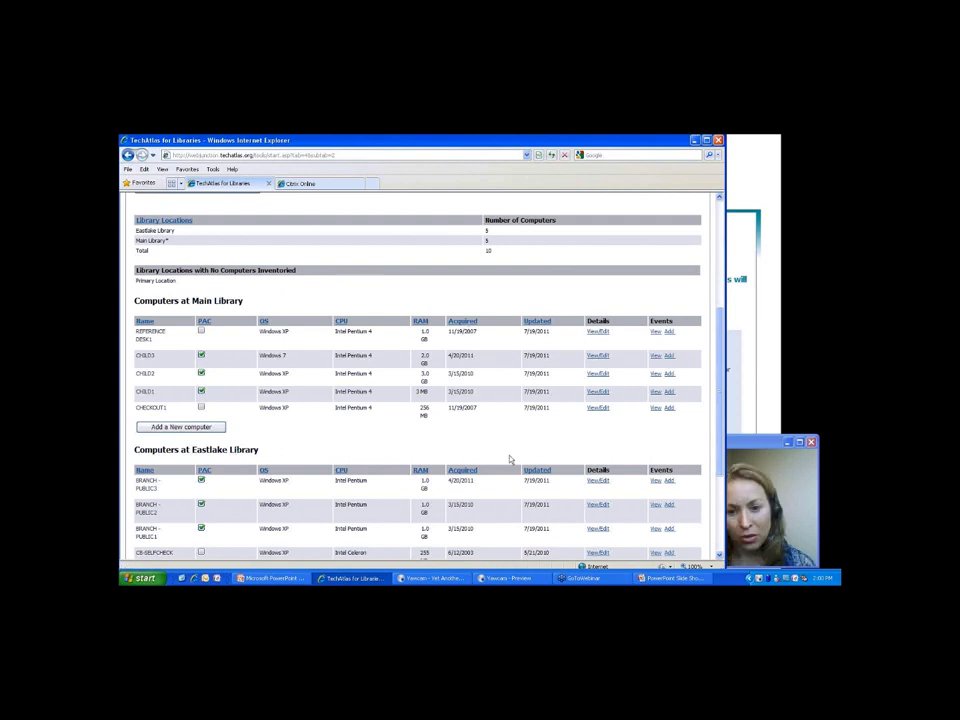
scroll(166, 260, up, 5)
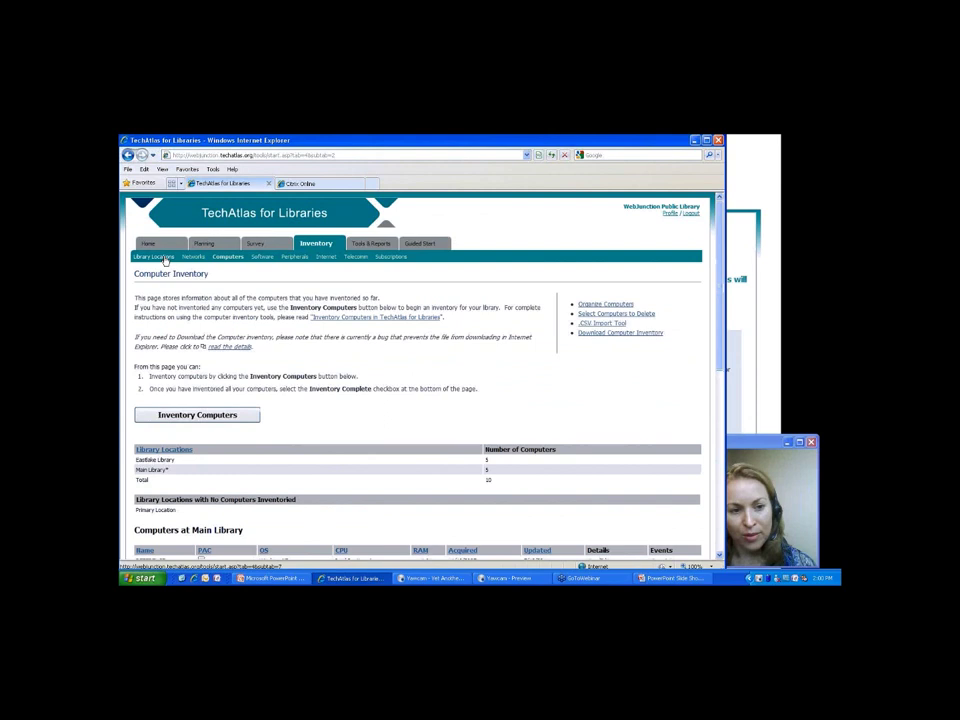
click(154, 257)
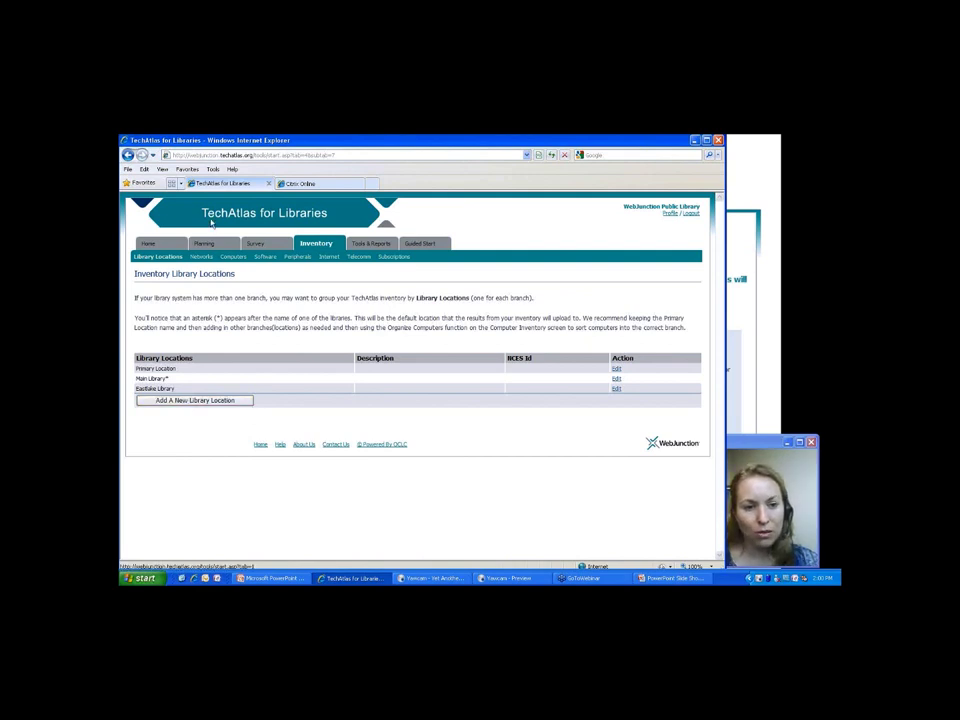
Return to Computer Inventory, which shows 5 computers each at Eastlake and Main.
click(233, 256)
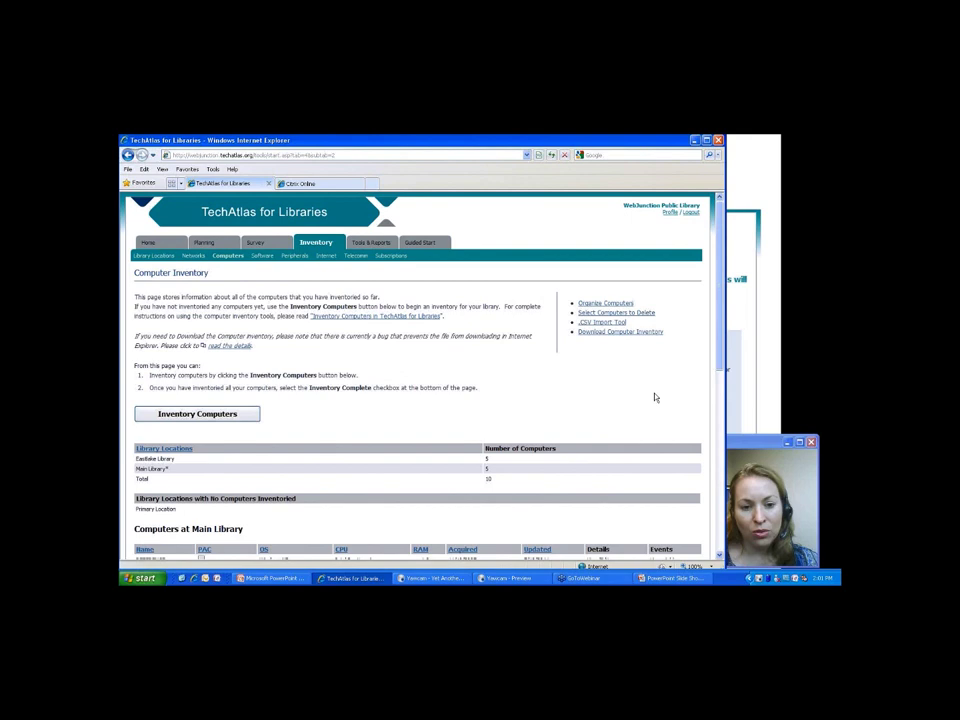
scroll(218, 328, down, 2)
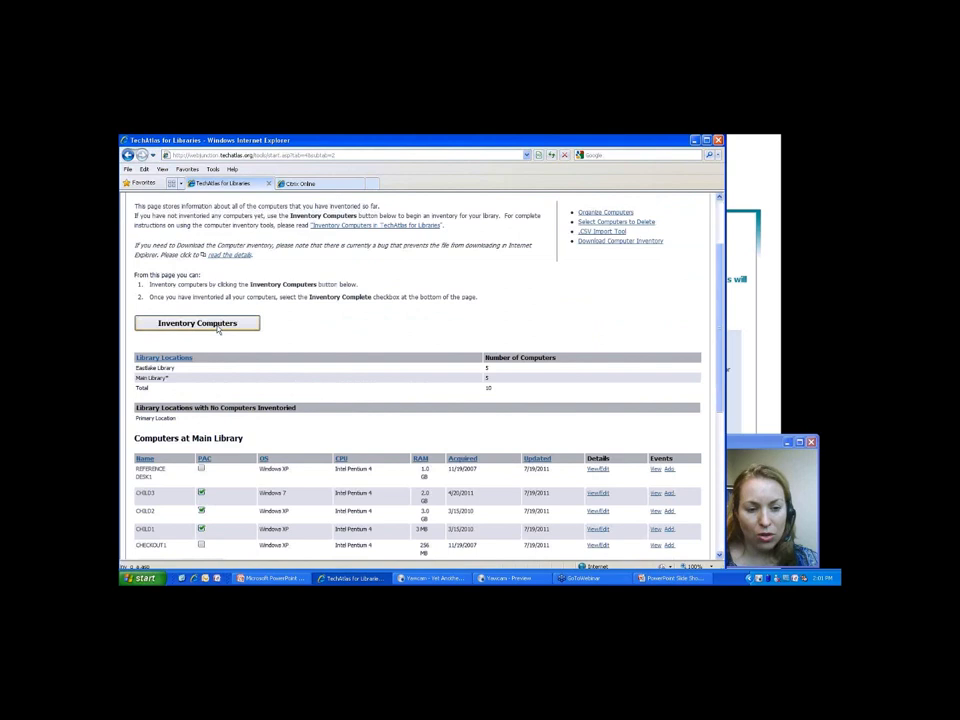
Review the computer inventory options and start a blank New Computer Profile via Manual Web Form.
click(218, 328)
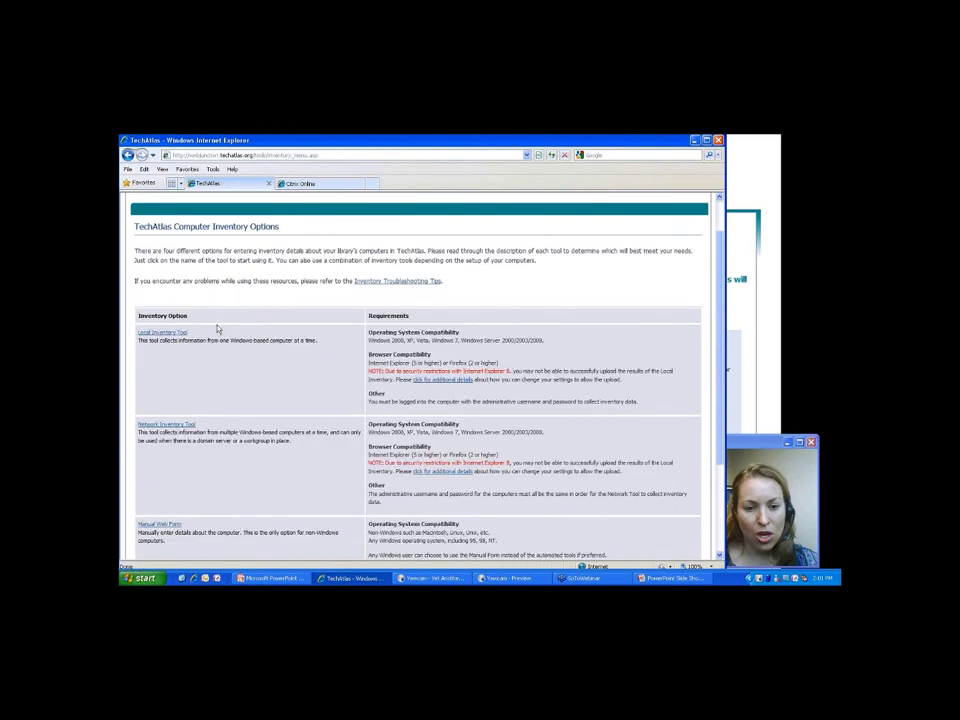
scroll(217, 328, down, 2)
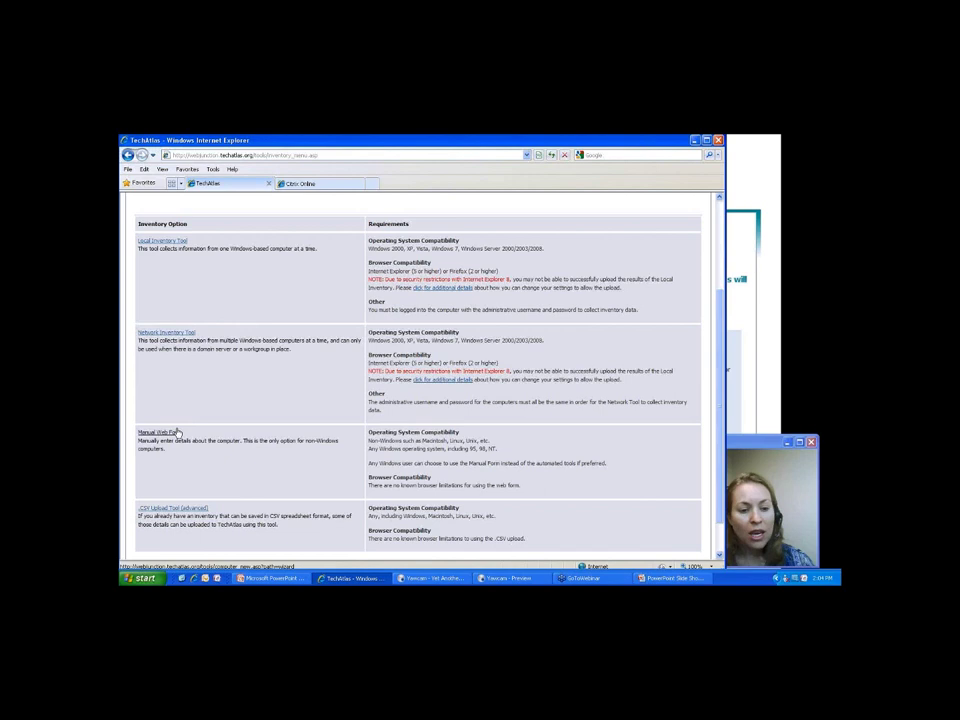
click(160, 432)
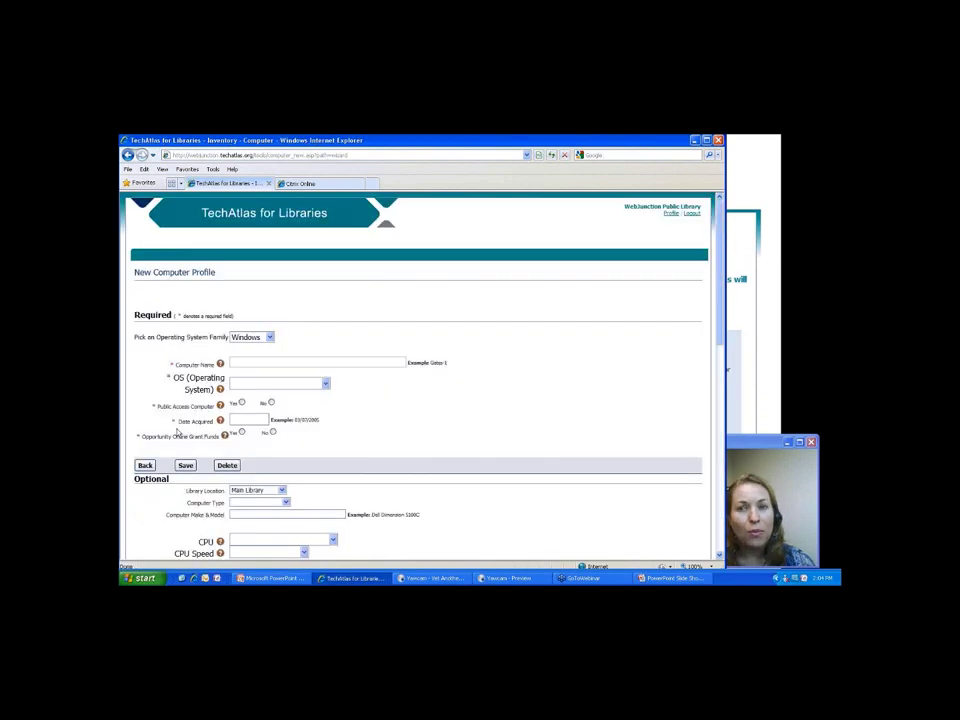
Set the OS family to Macintosh, name it 'Reference Desk2', and choose Mac OS X 10.7.
click(251, 337)
click(263, 361)
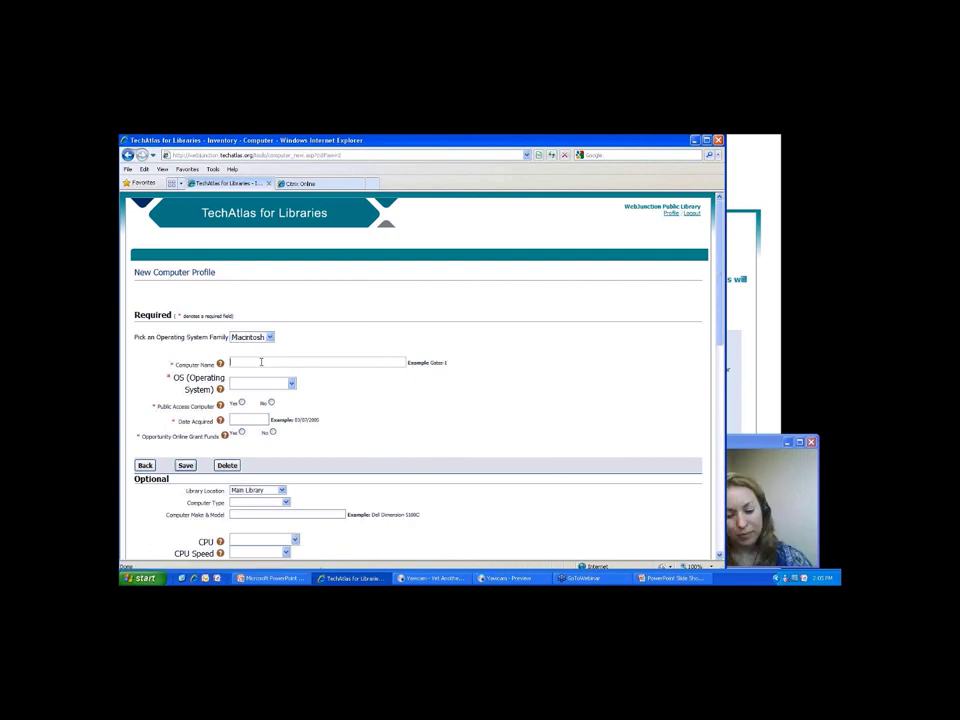
text(Referenc)
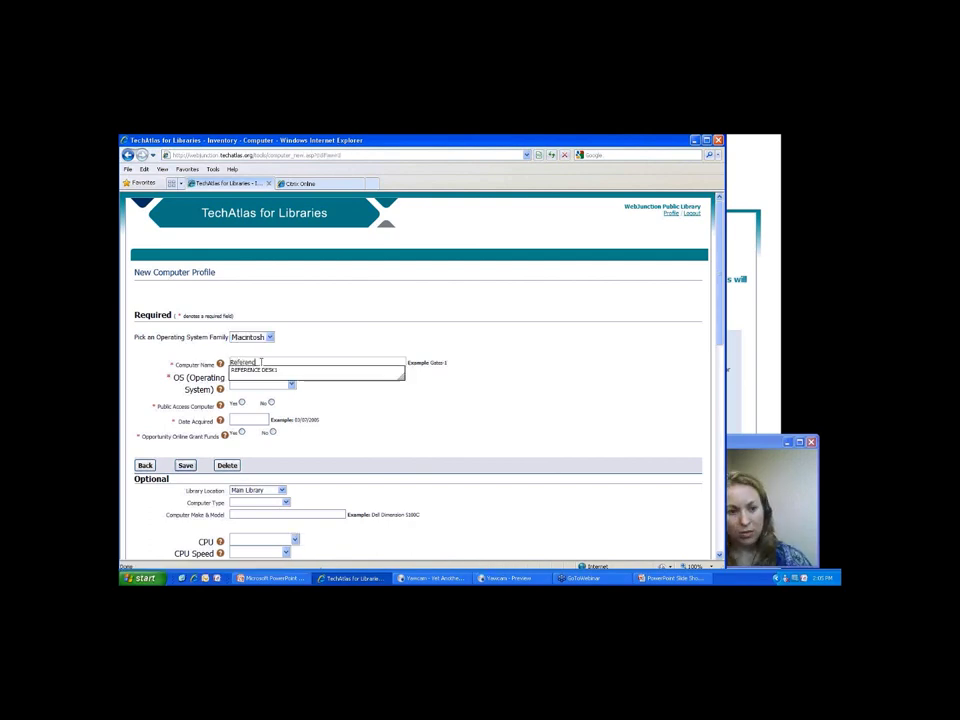
text(e Desk2)
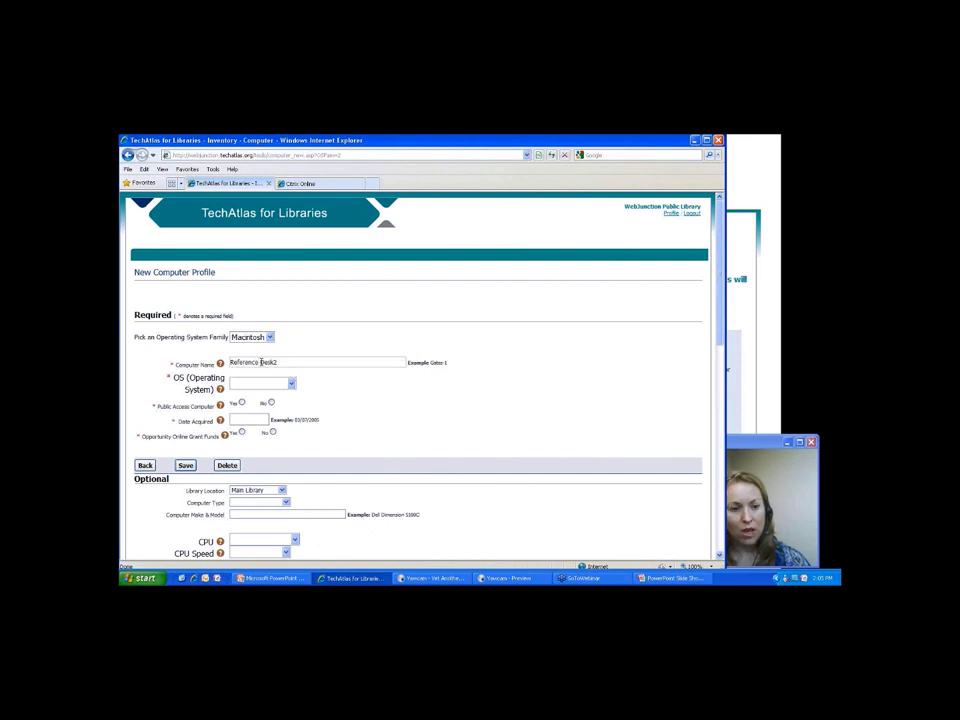
click(290, 383)
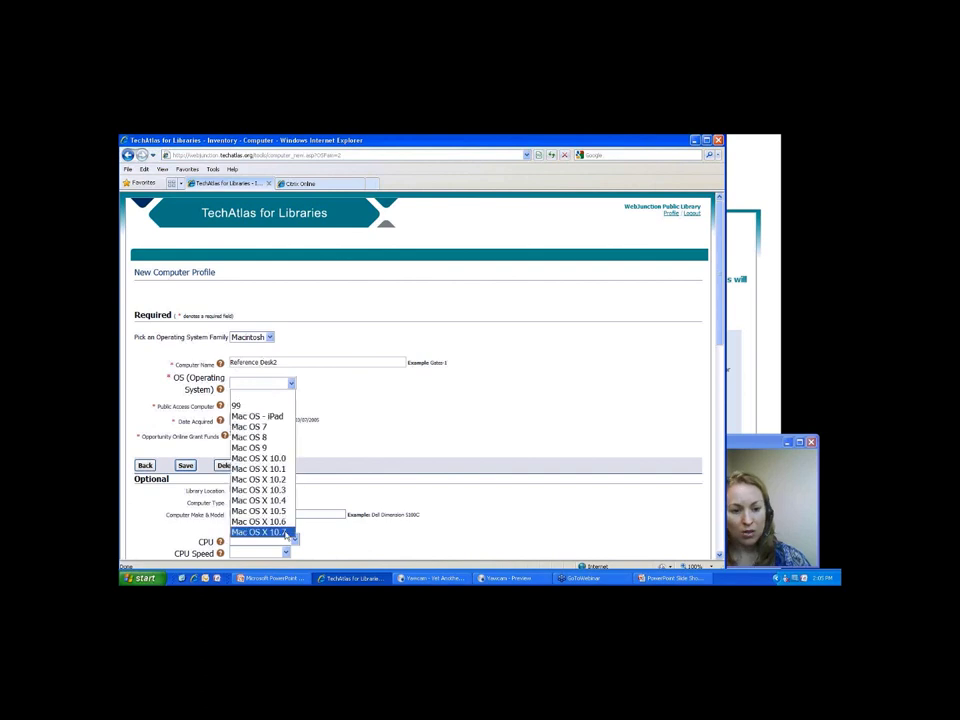
click(287, 532)
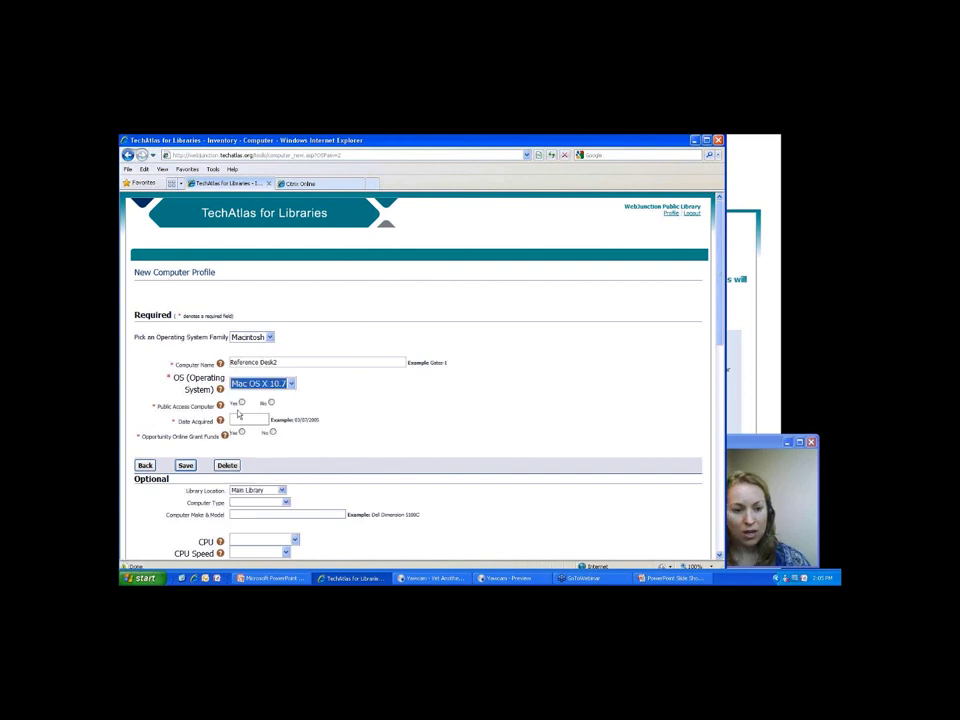
Mark it not public access, acquired 6/1/2011, and bought with grant funds.
click(271, 402)
click(258, 420)
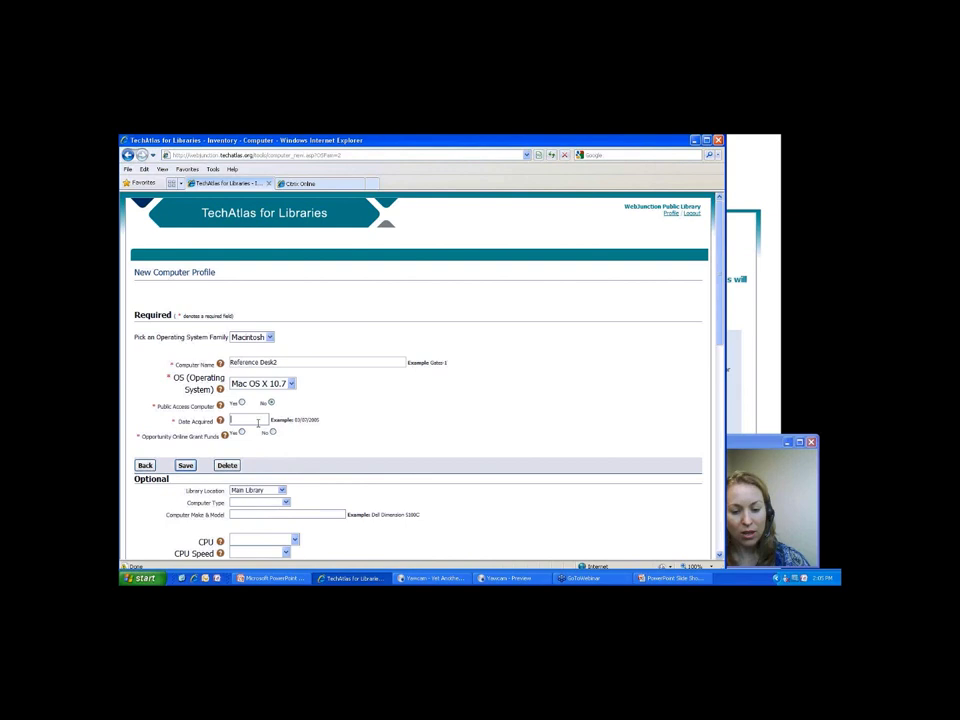
text(6/1/2011)
click(272, 432)
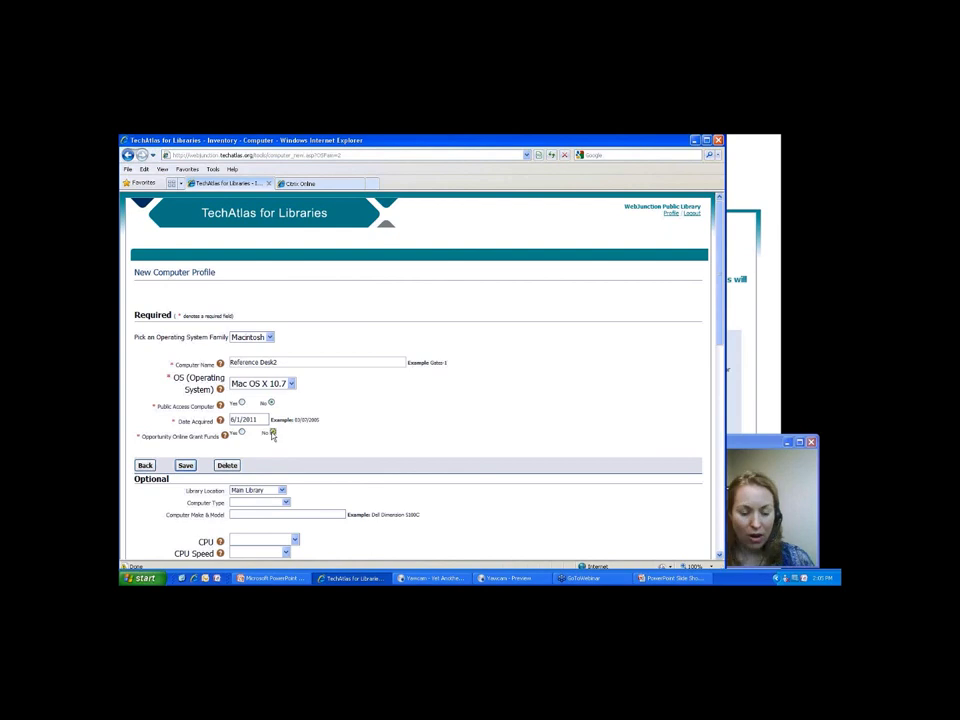
key(Left)
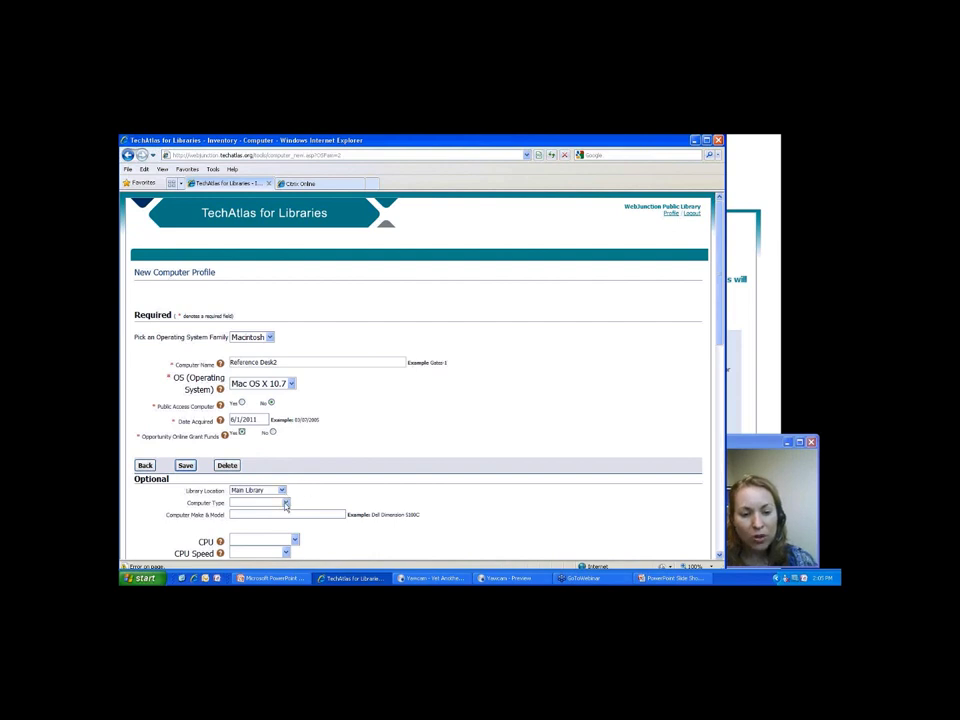
Set the new computer's Computer Type to Workstation and its CPU to Intel Xeon.
click(285, 504)
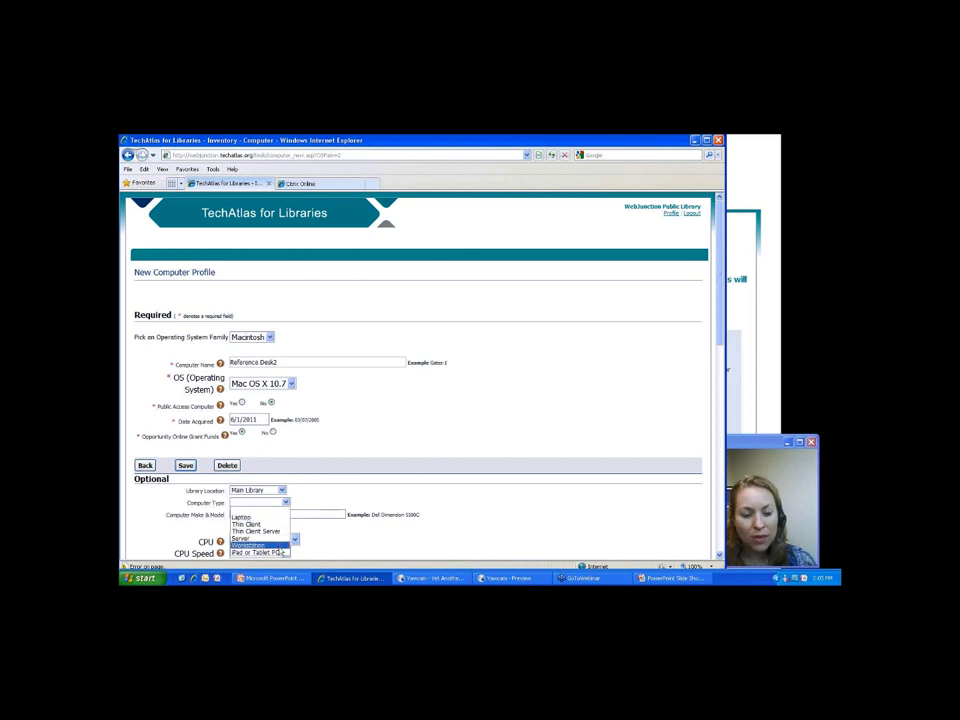
click(276, 546)
click(269, 541)
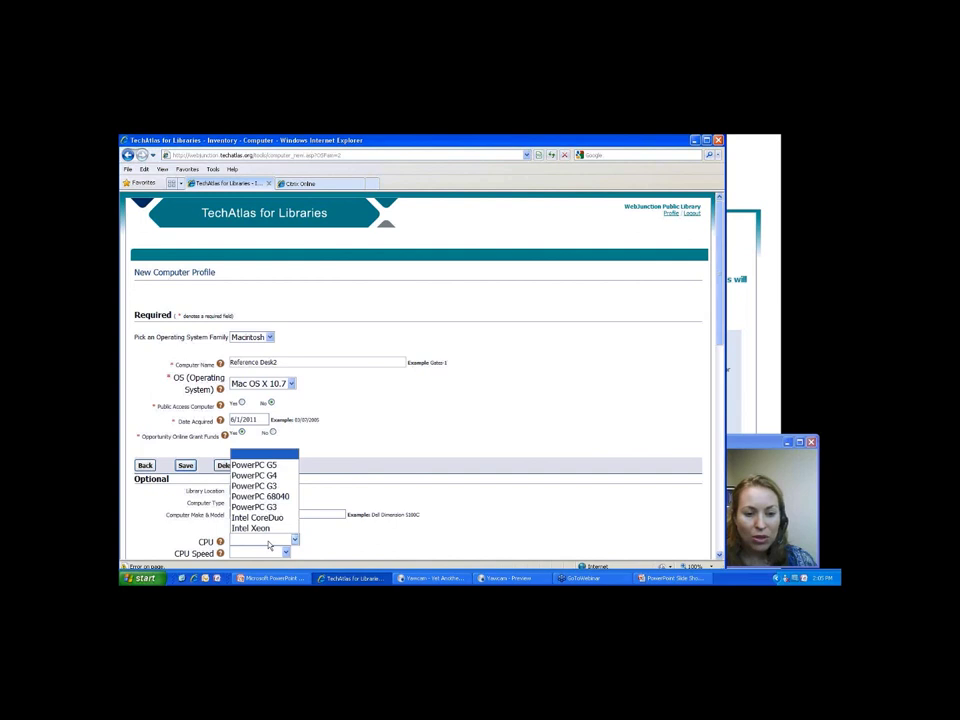
click(274, 465)
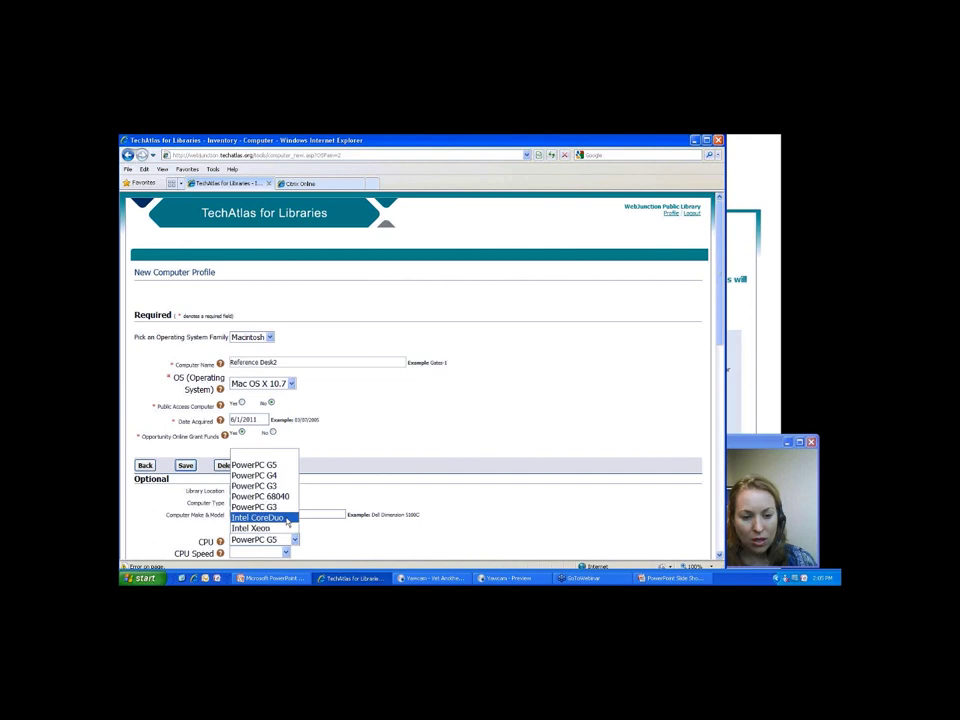
click(252, 528)
scroll(226, 267, down, 5)
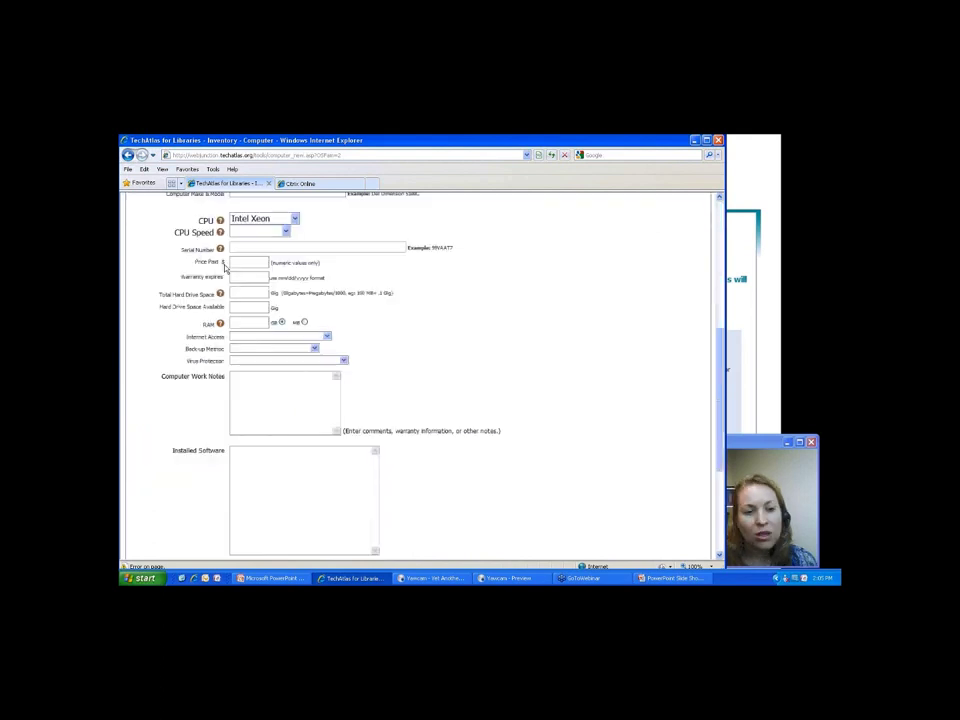
Leave the new computer form and bring up CHILD1's profile, a Windows XP Gateway E4300 workstation.
click(267, 403)
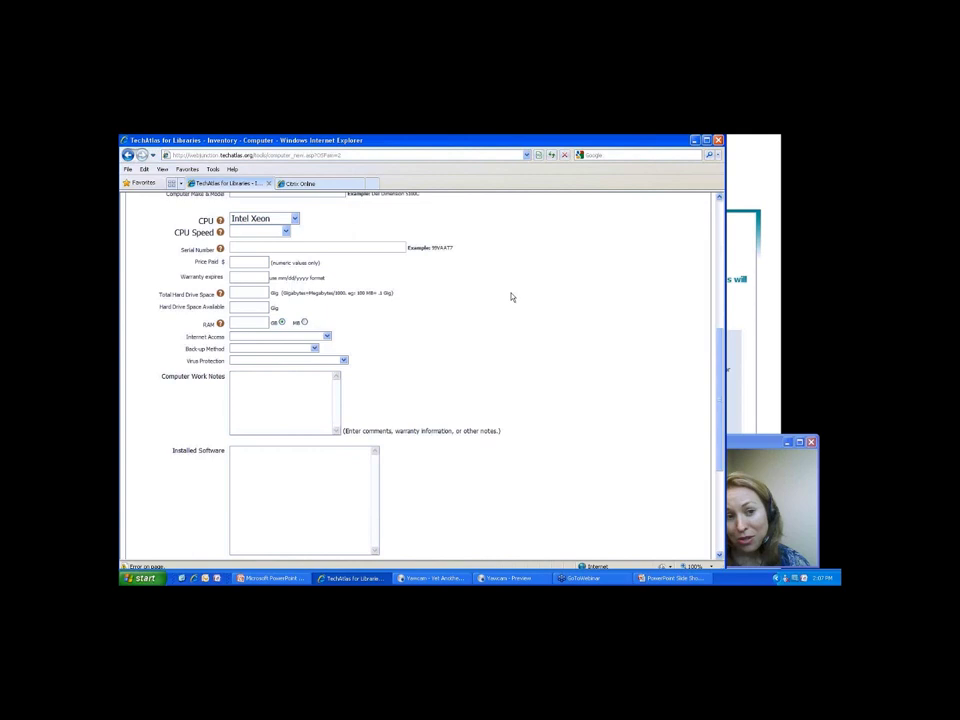
scroll(511, 297, up, 1)
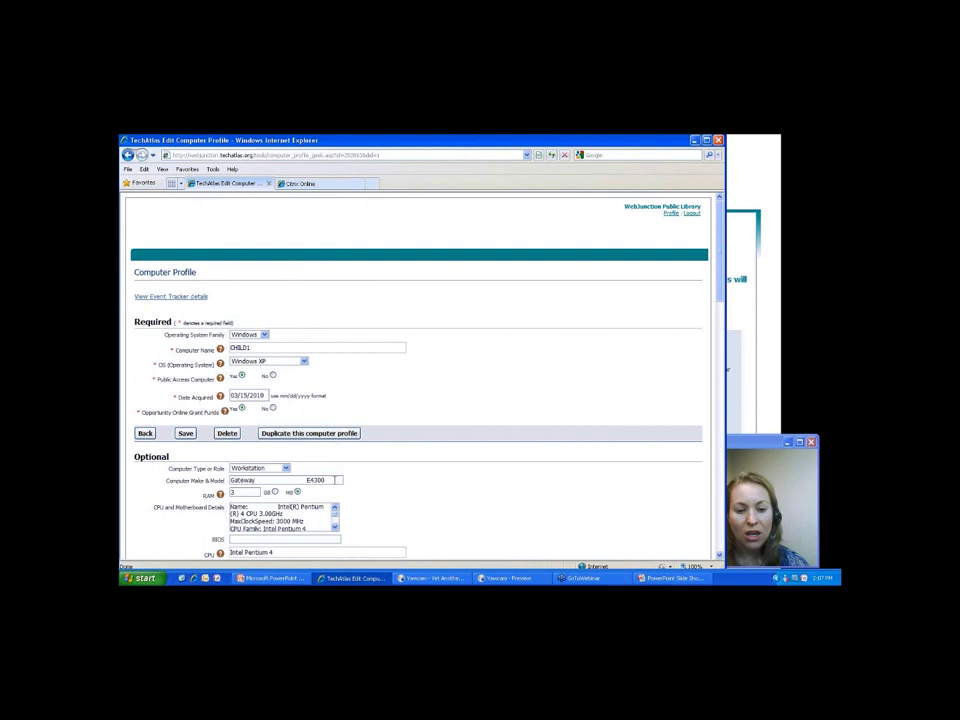
Delete 'Gateway' from CHILD1's make and model, leaving E4300, then scroll to User Defined Fields.
key(BackSpace)
key(BackSpace)
key(BackSpace)
key(BackSpace)
key(BackSpace)
key(BackSpace)
key(BackSpace)
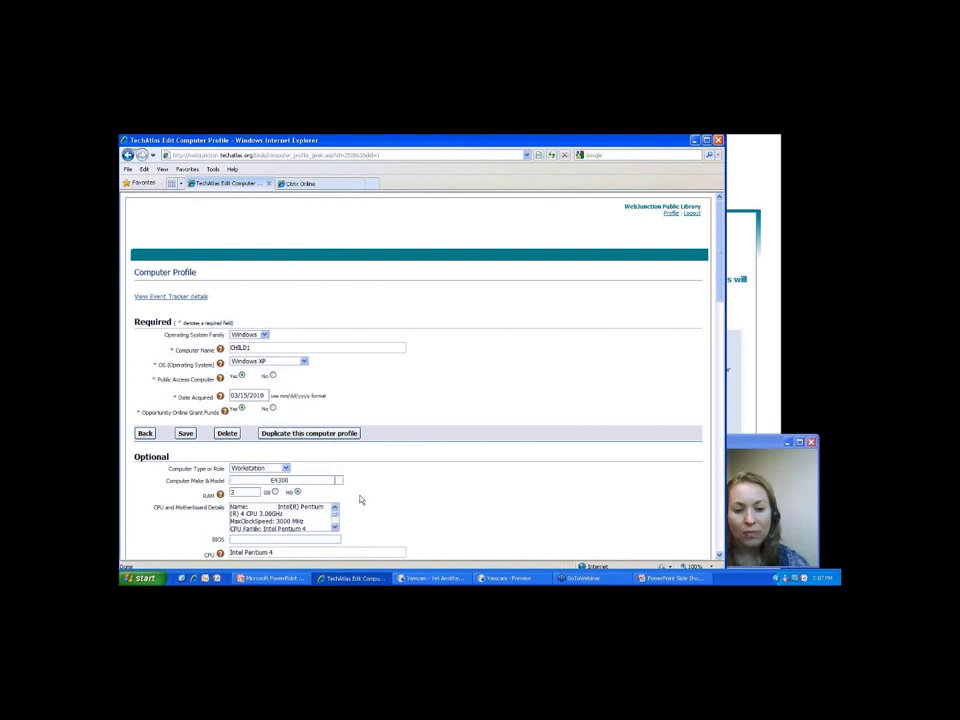
scroll(361, 499, down, 5)
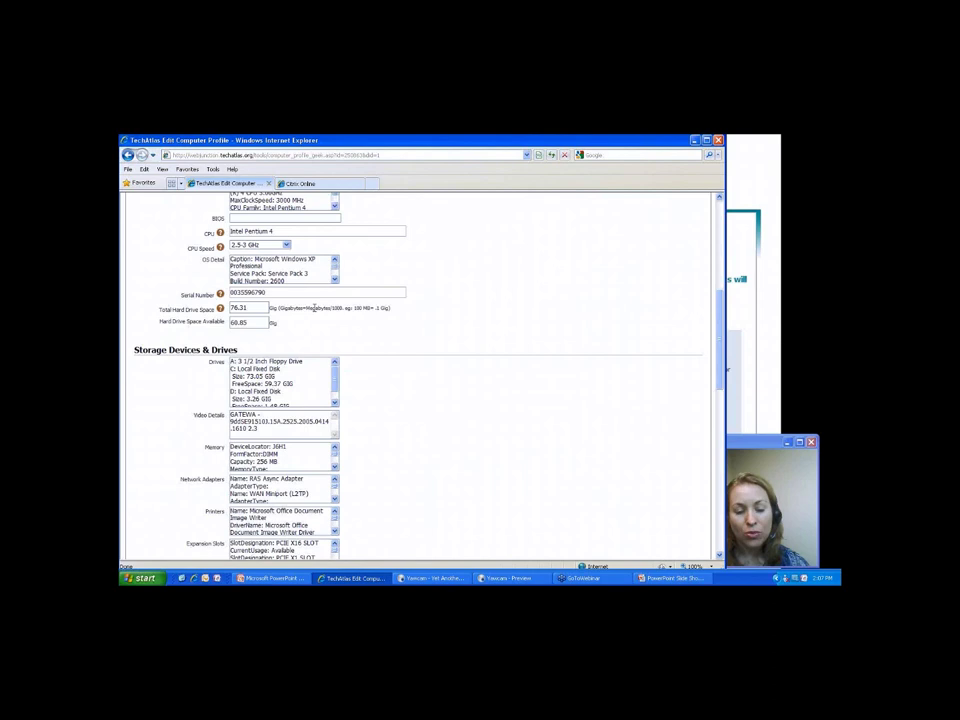
scroll(315, 309, down, 5)
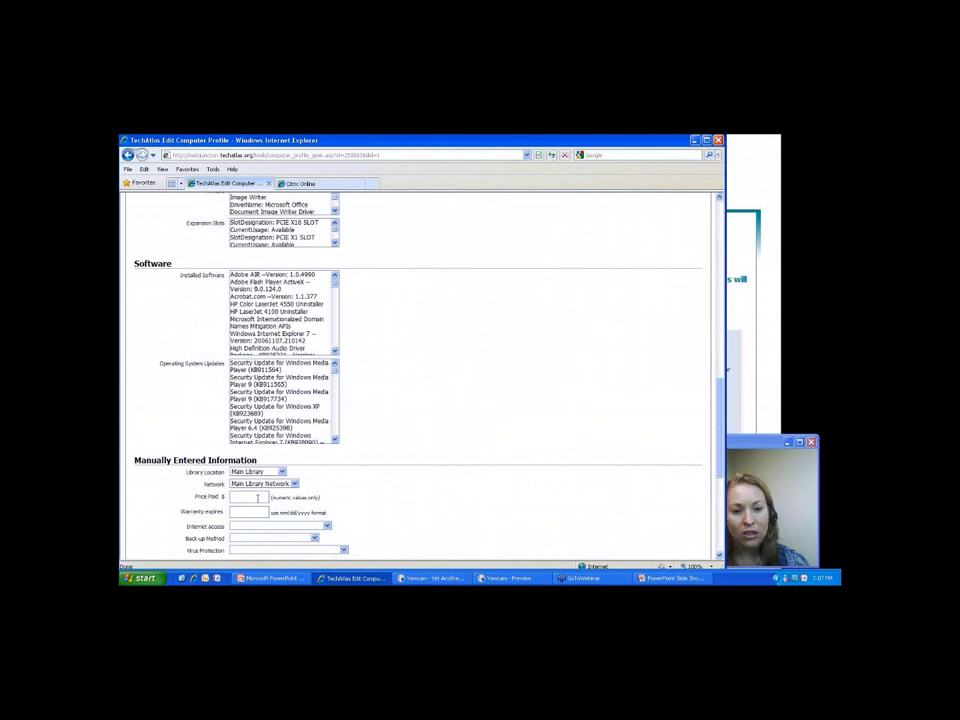
scroll(257, 498, down, 3)
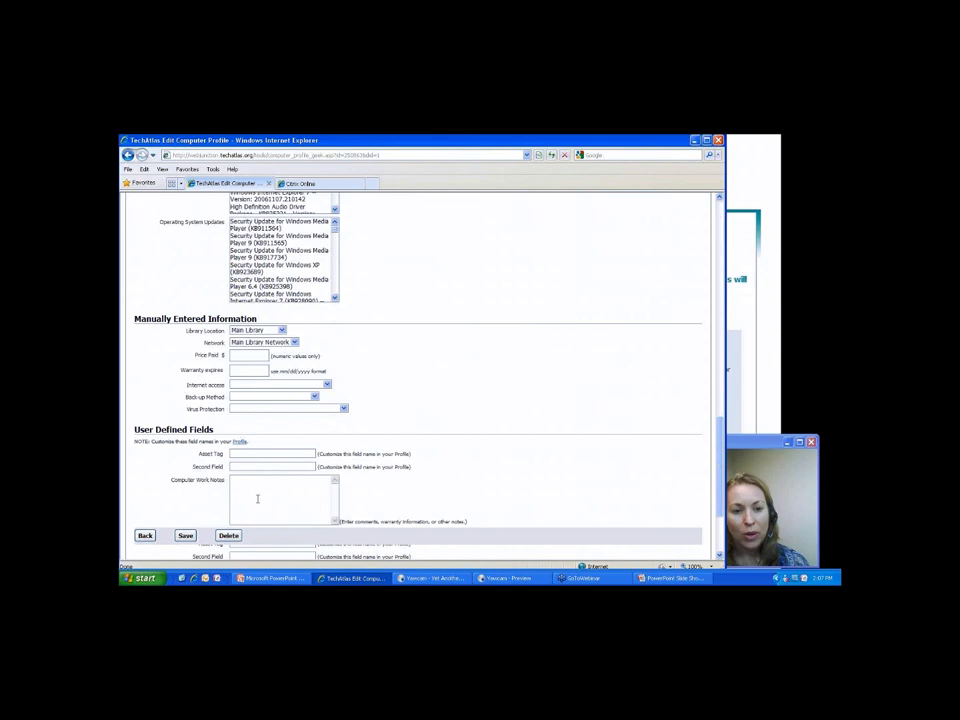
Look over the Peripherals inventory list, then go to the Tools & Reports section.
scroll(257, 498, down, 3)
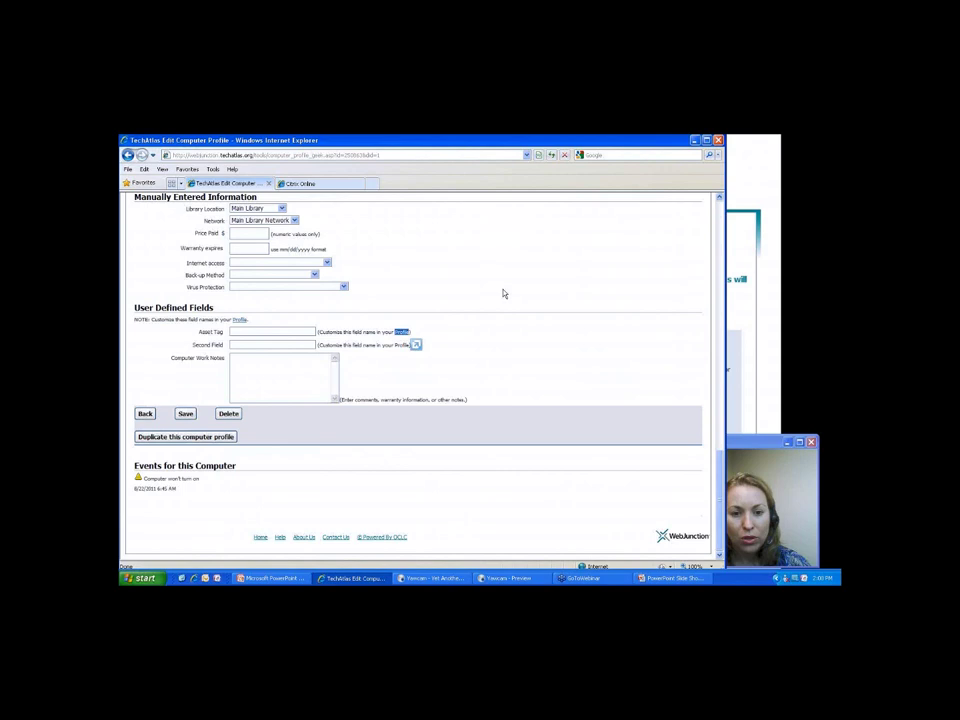
scroll(506, 293, up, 5)
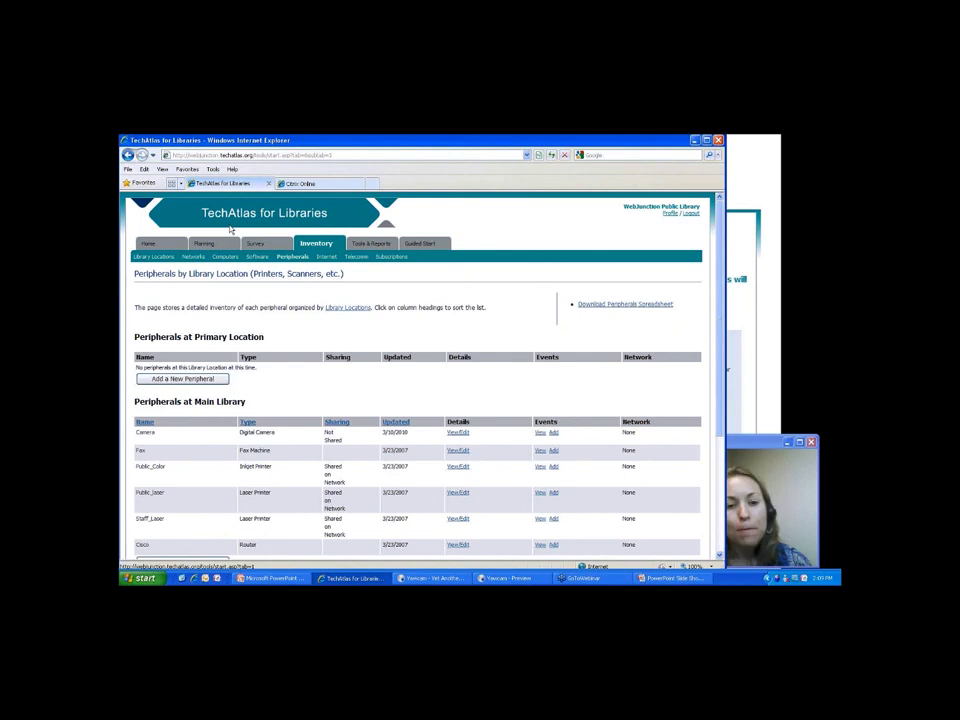
click(386, 246)
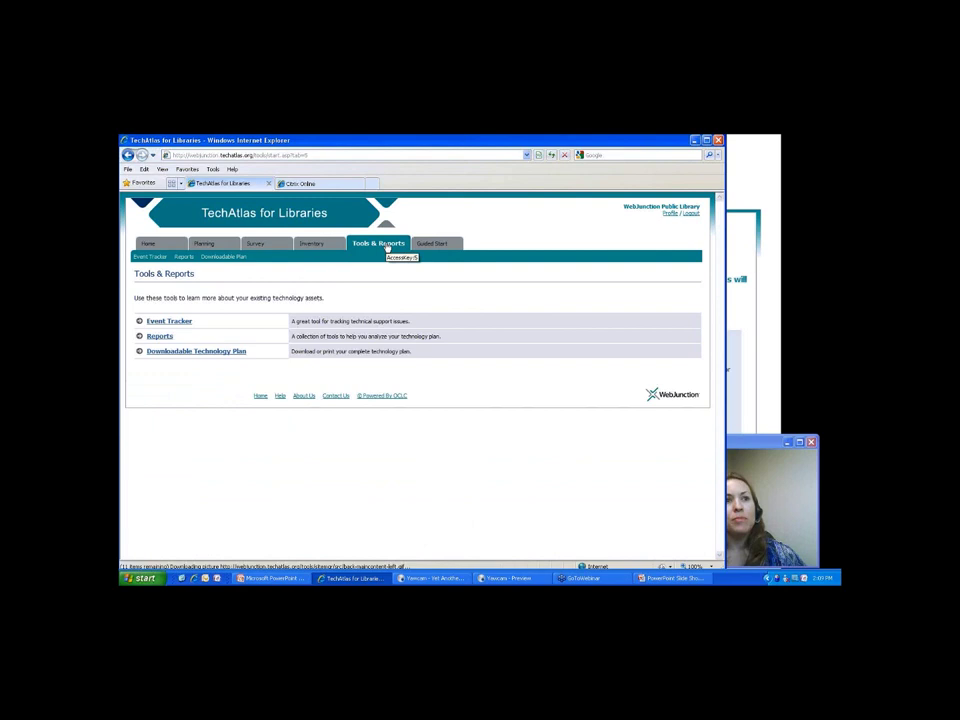
Open the Event Tracker list of events such as 'Computer won't turn on'.
click(180, 321)
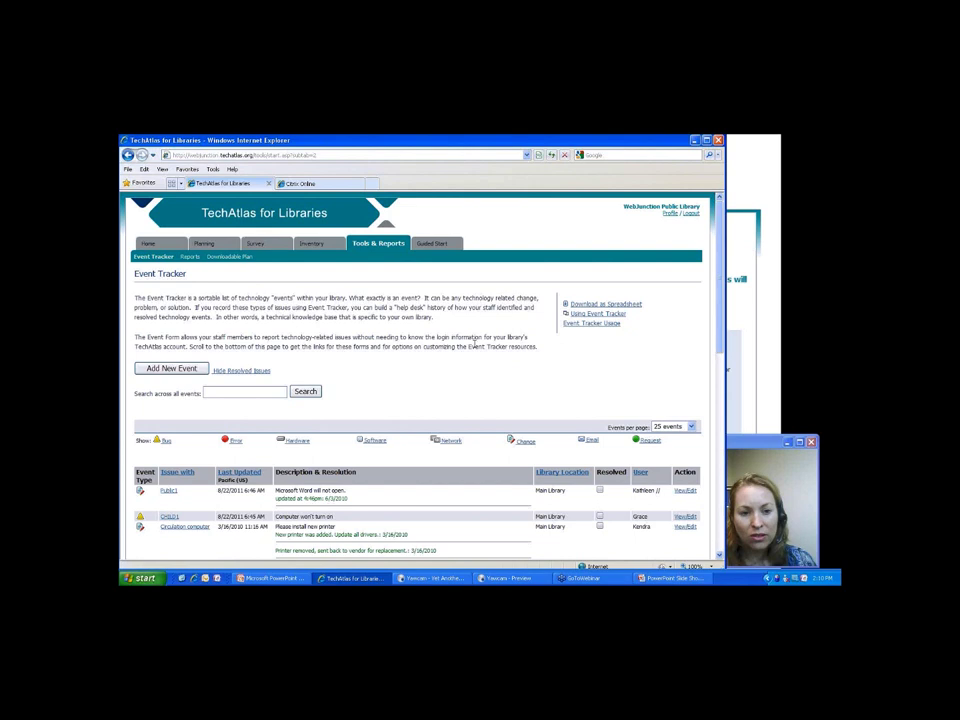
Open the Main Library's Event Form from the Event Tracker Forms section.
scroll(414, 347, down, 15)
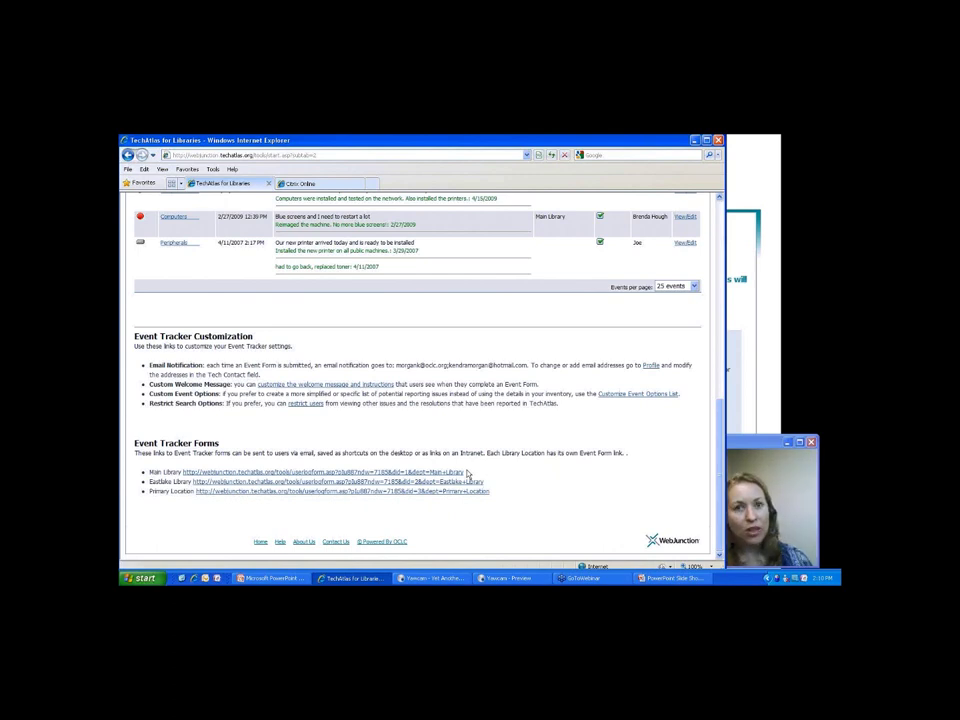
click(464, 472)
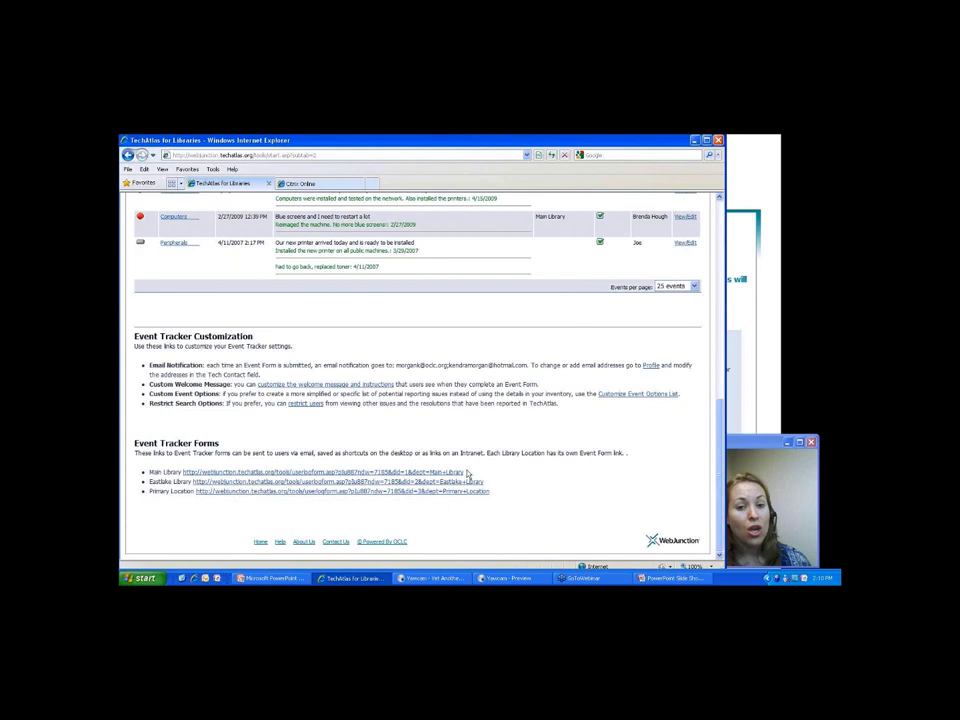
click(466, 473)
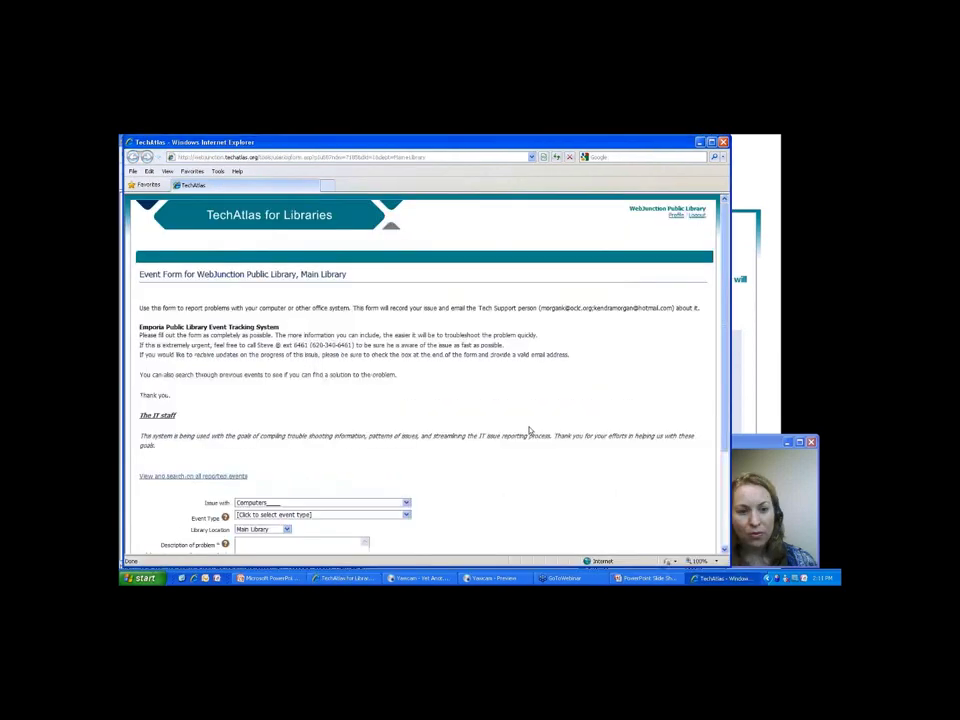
Highlight the event form's heading and instructions to point them out.
scroll(530, 430, down, 3)
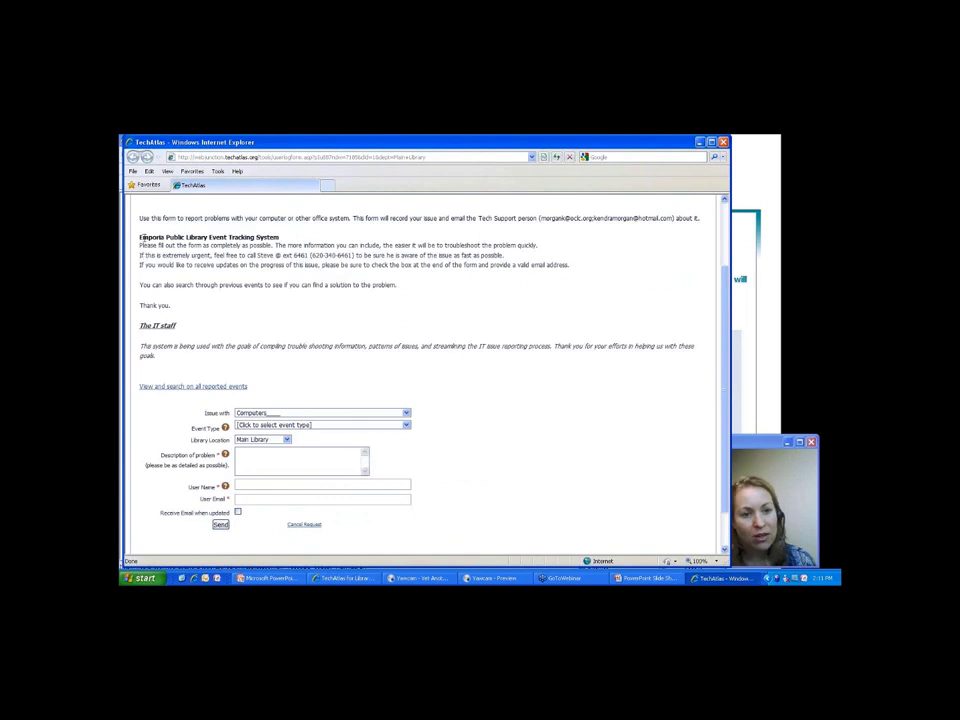
triple_click(142, 237)
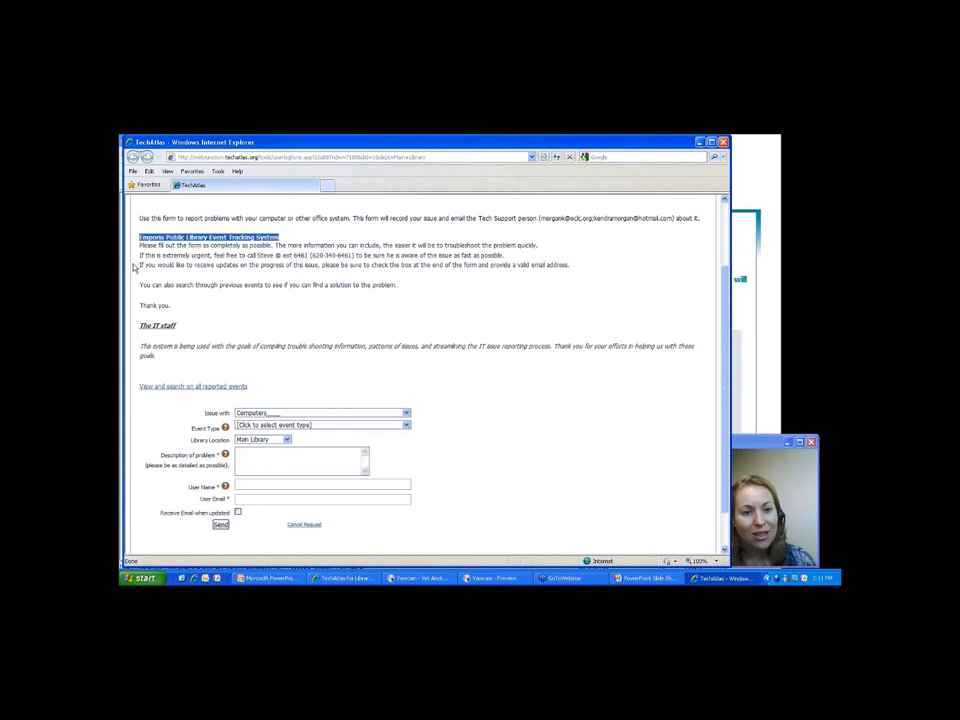
drag(133, 267, 133, 268)
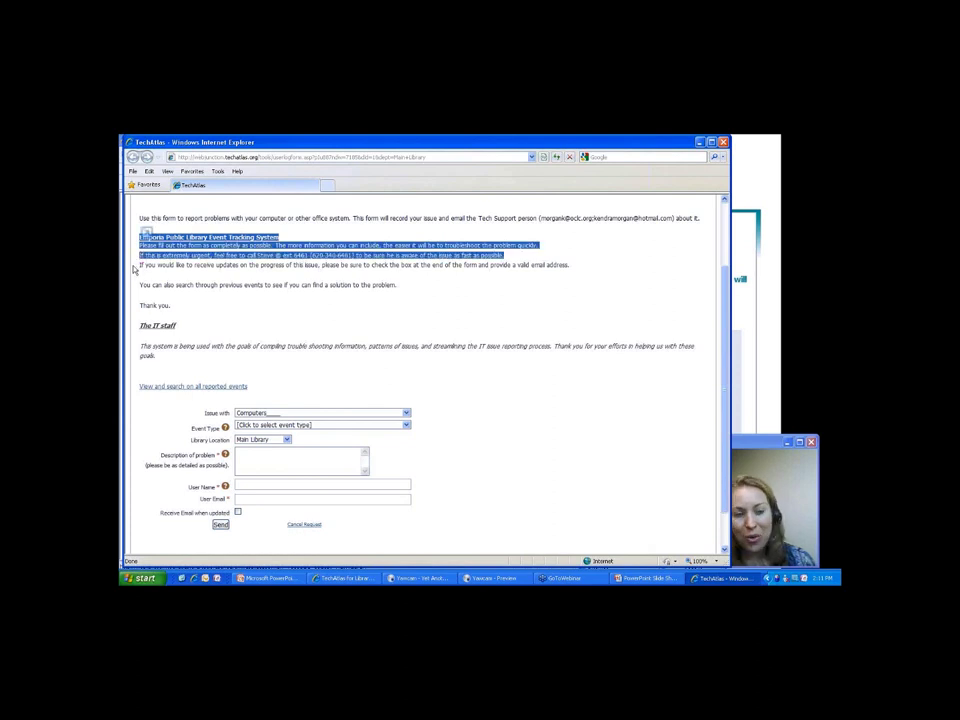
click(407, 416)
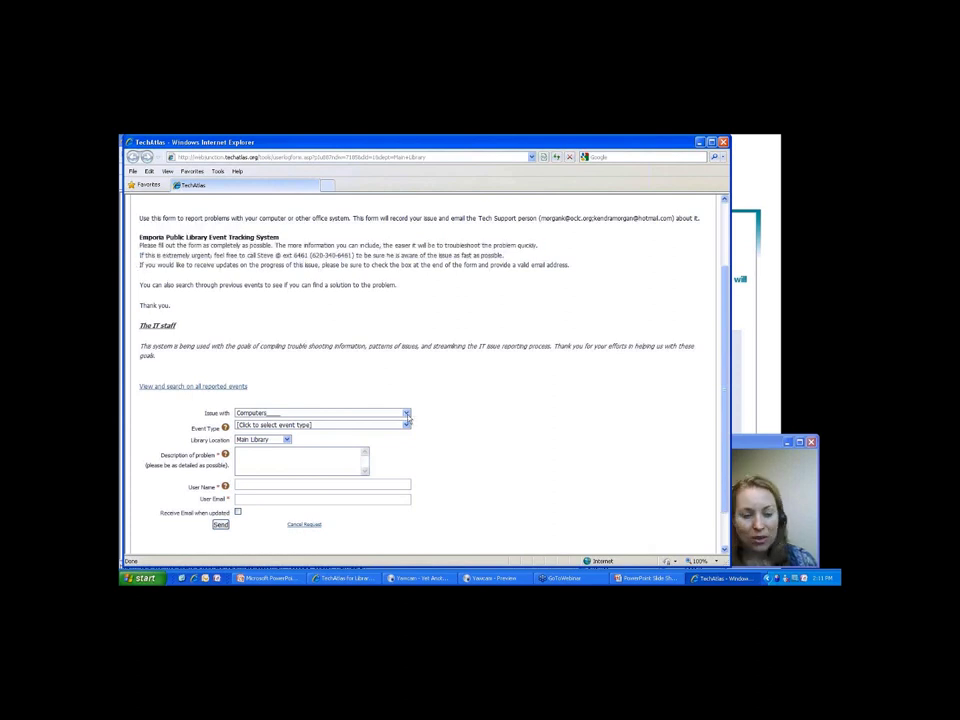
Report a CHECKOUT1 Hardware event: 'The DVD drive is stuck and won't open'.
click(407, 414)
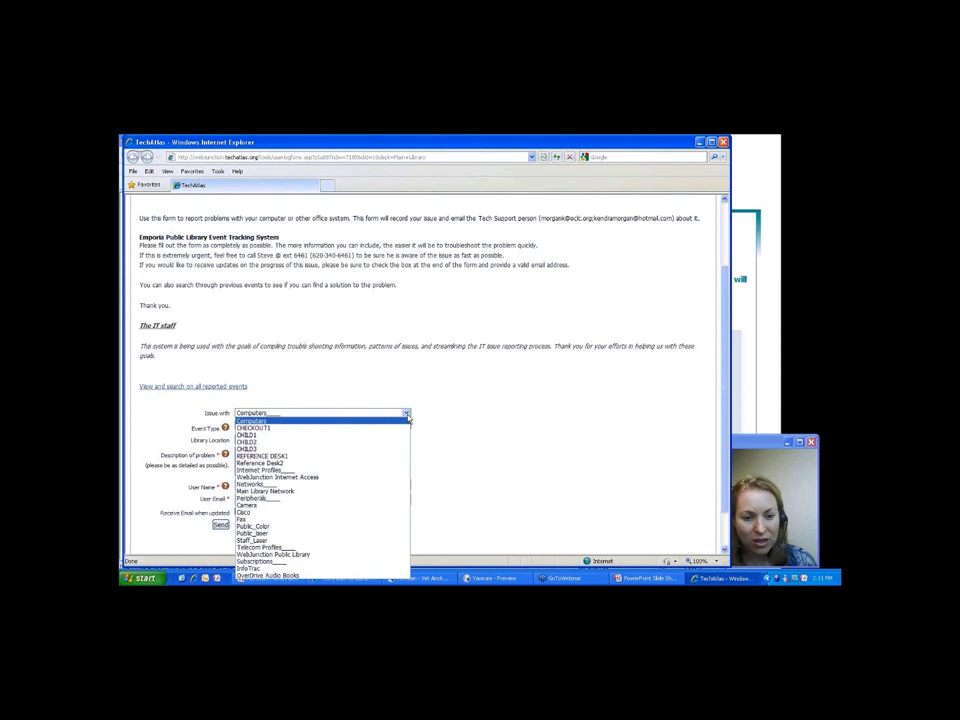
click(393, 429)
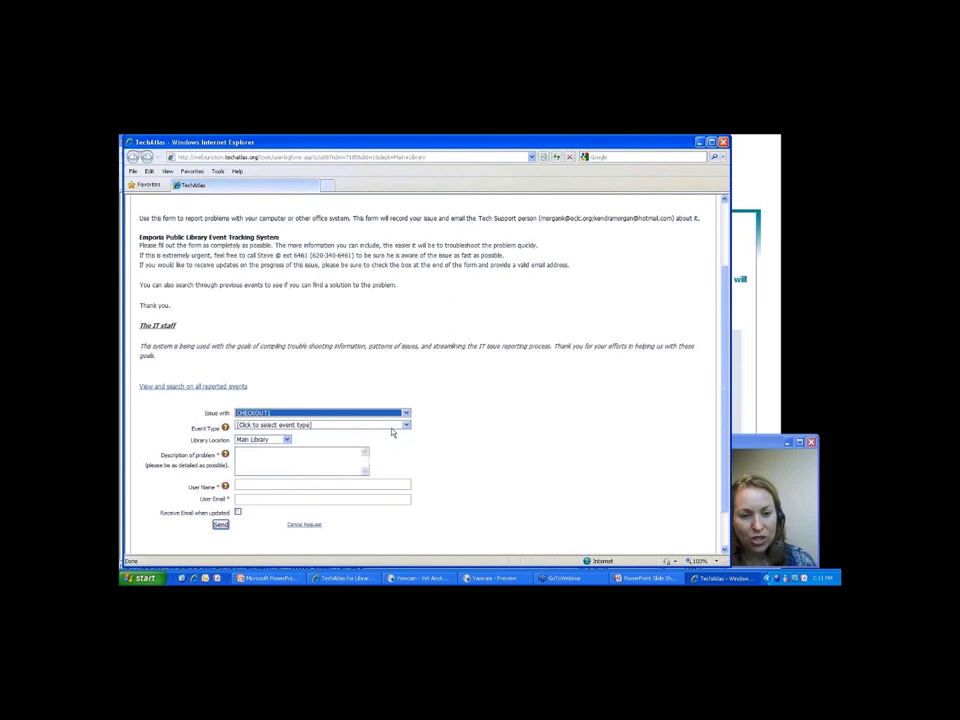
click(350, 425)
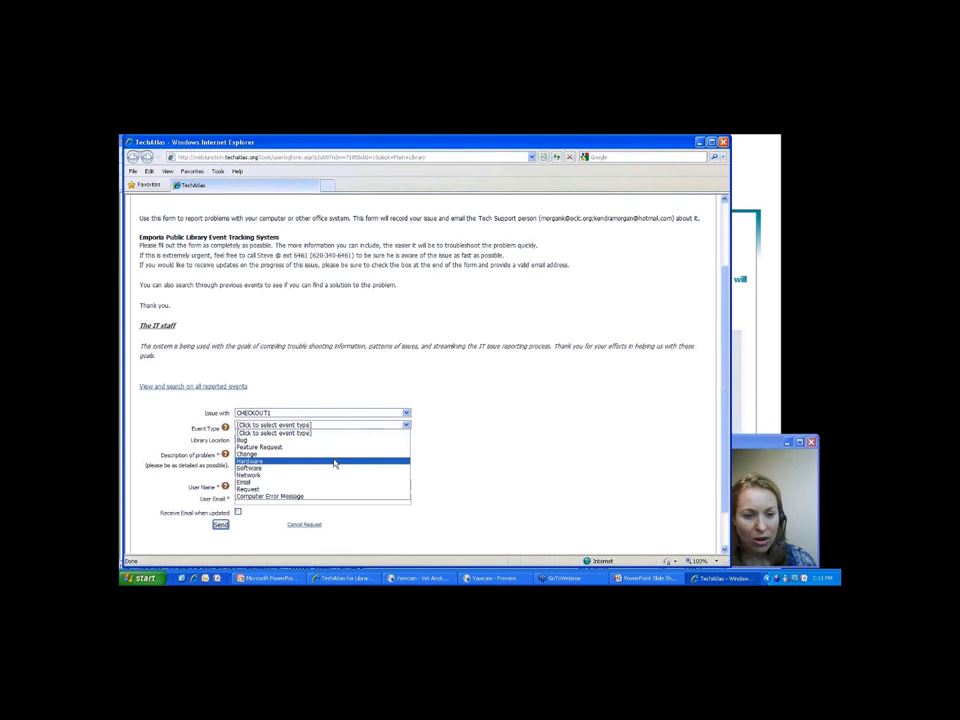
click(334, 462)
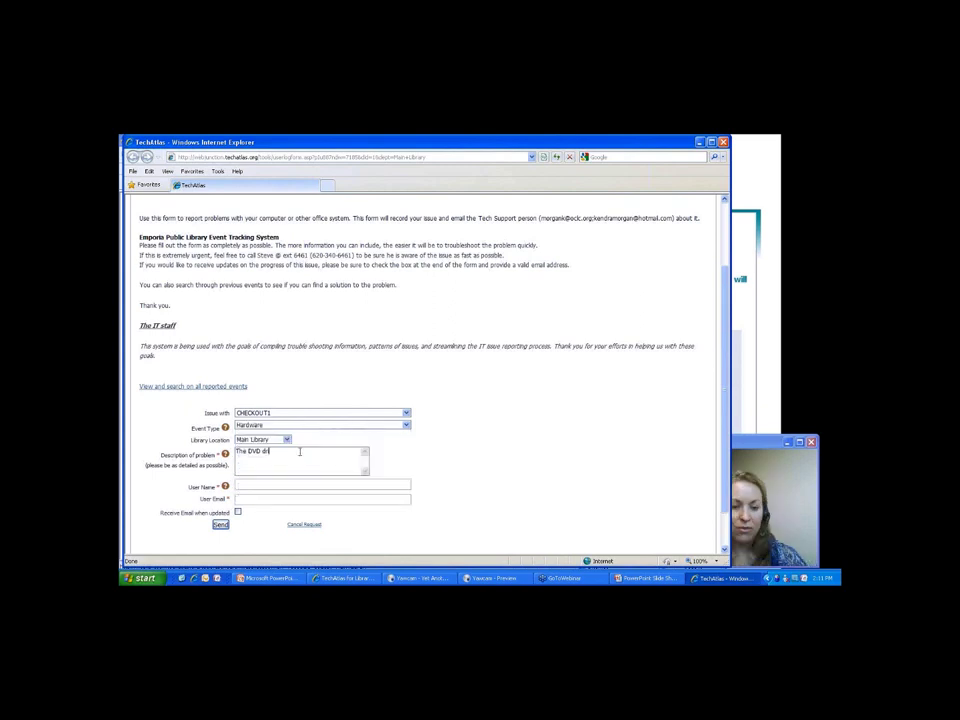
text(The DVD dri)
text(ve is stuck and won't open)
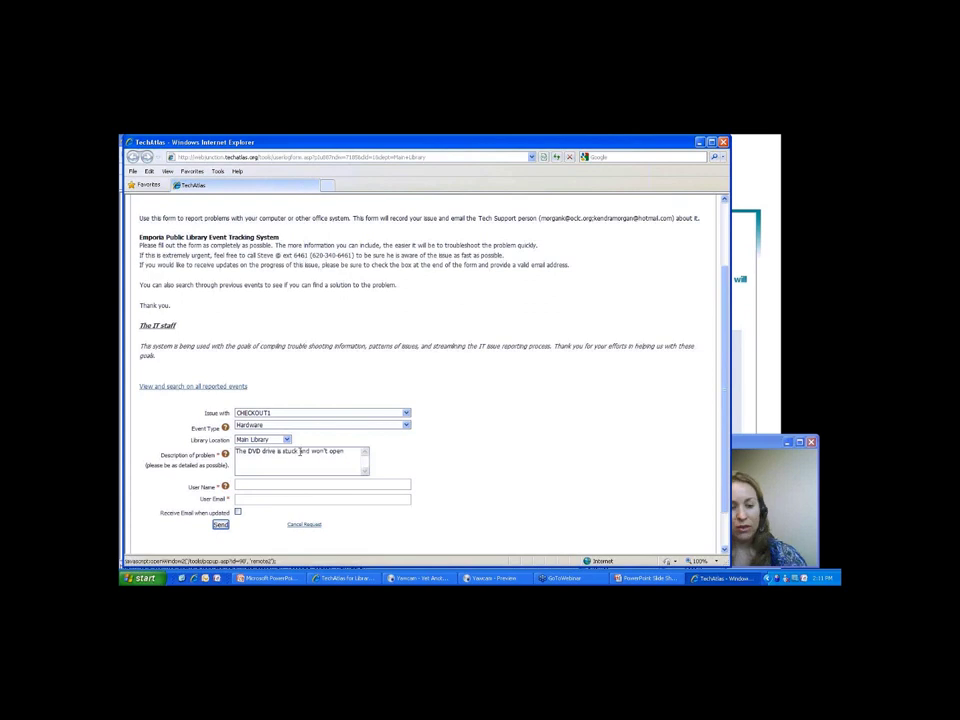
Fill in the reporter's user name and e-mail address.
key(Tab)
text(Kendra)
key(Tab)
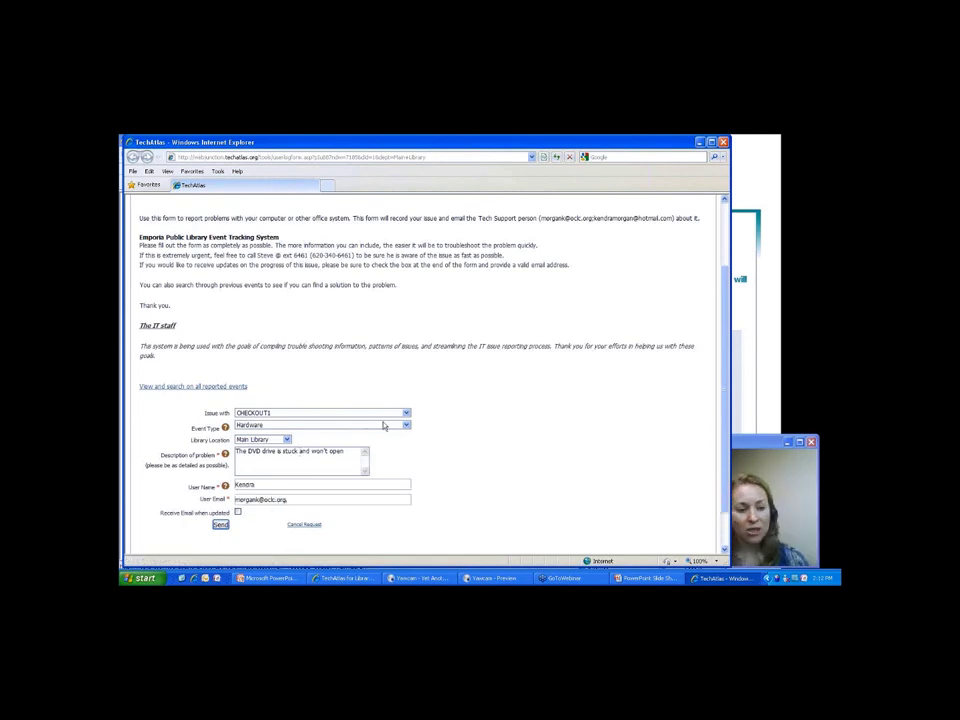
Send the CHECKOUT1 DVD drive report and go back to the Event Tracker list, where it appears unresolved.
click(221, 525)
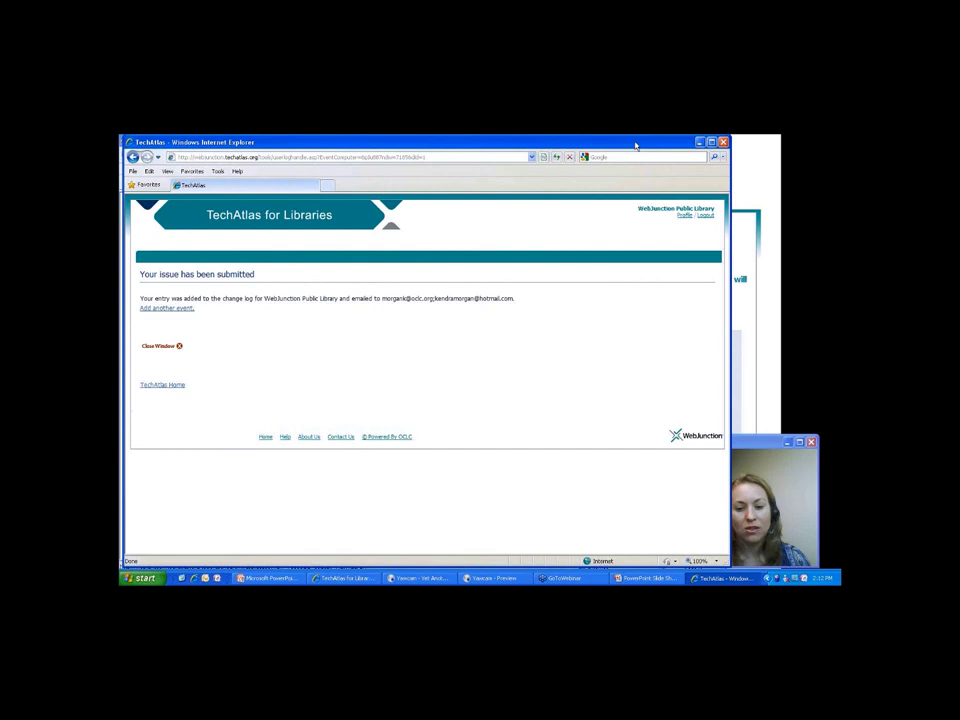
key(alt+Tab)
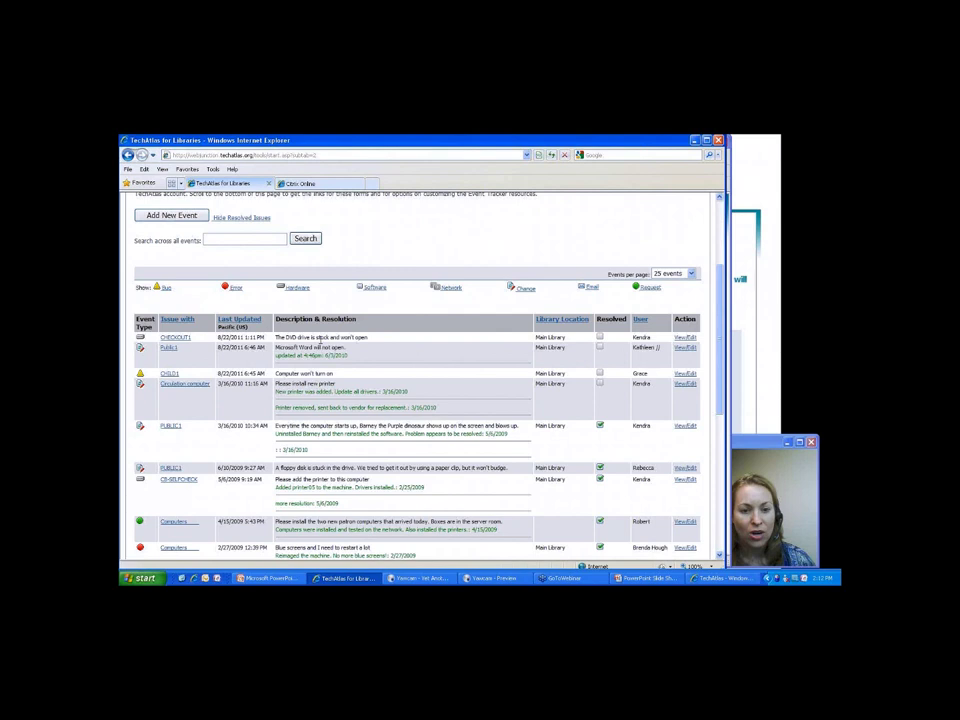
Open the Edit Event page for the unresolved CHECKOUT1 DVD drive event.
double_click(323, 391)
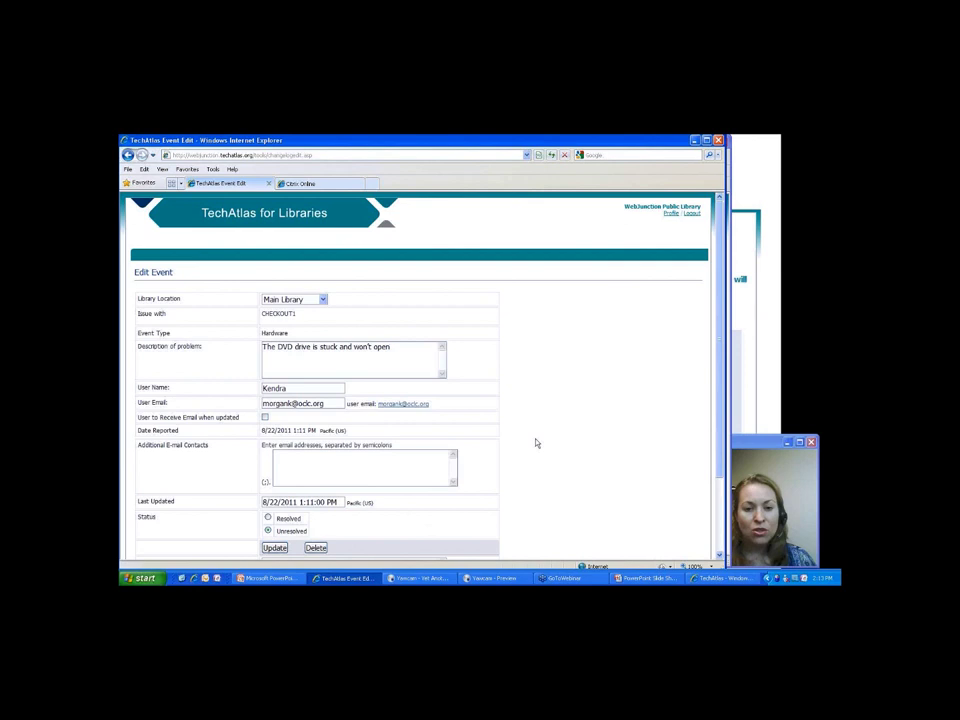
Enter the resolution 'There was gum in the drive. Cleaned and all is fixed.' and update the event.
scroll(536, 443, down, 2)
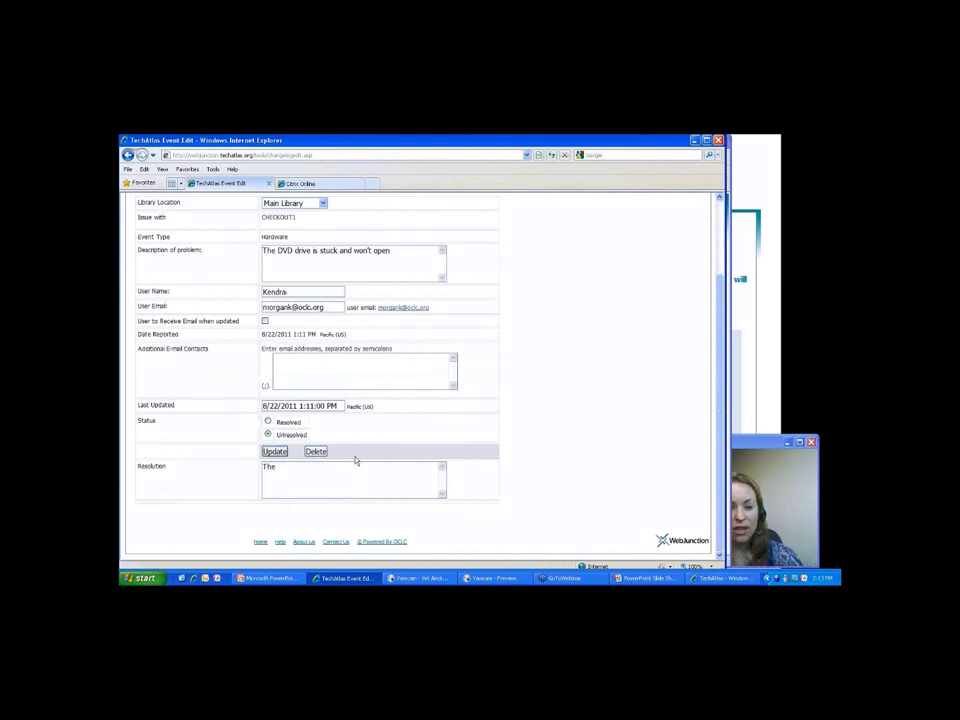
text(re was gu)
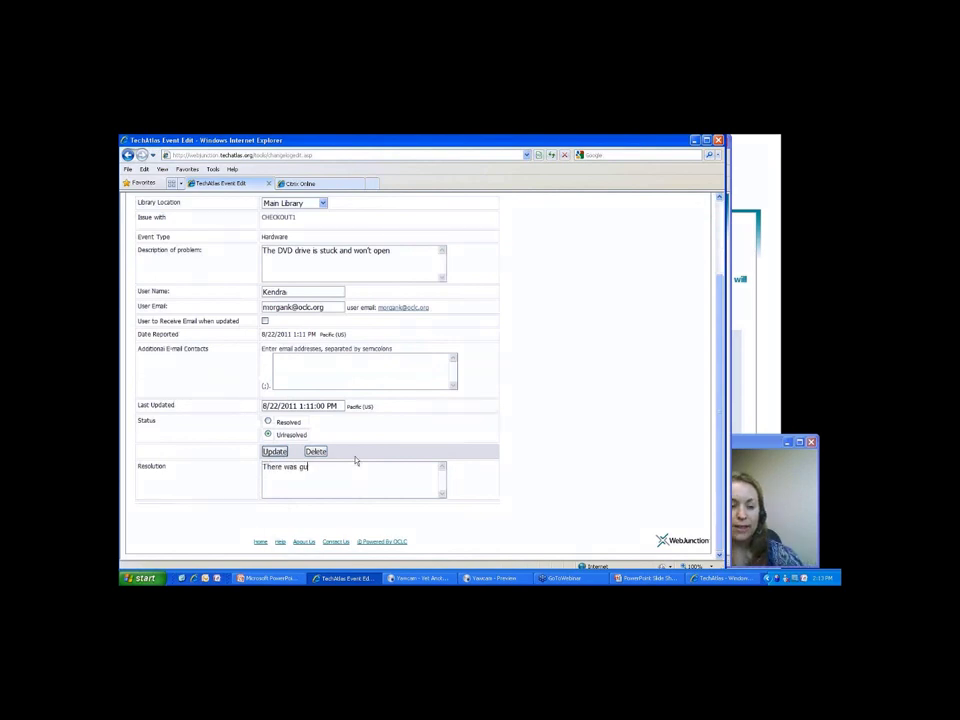
text(m in the drive.)
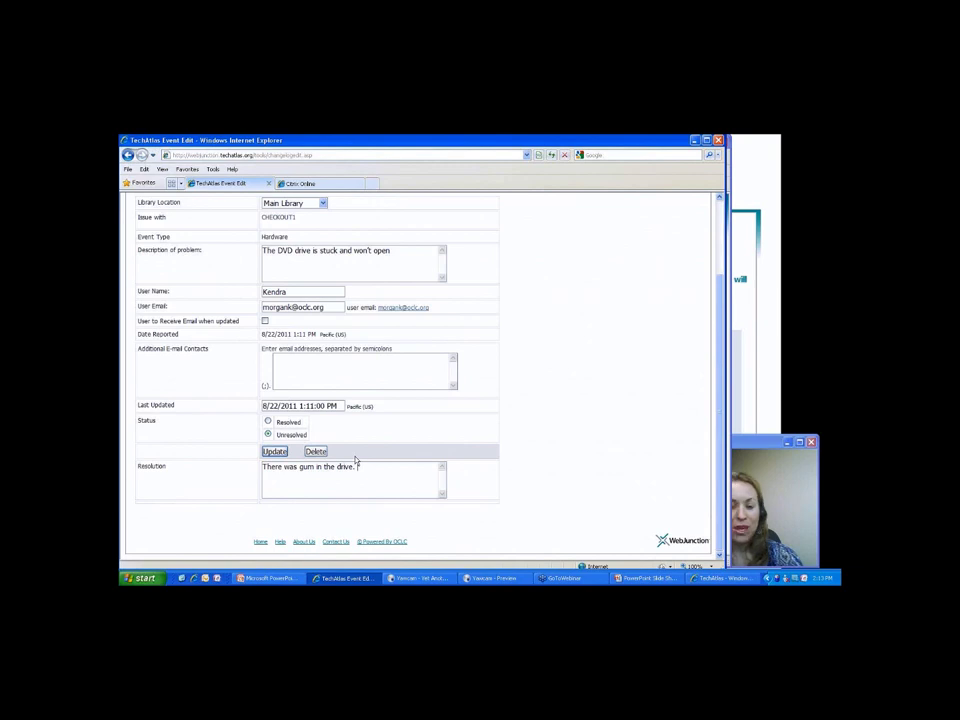
text(Cleaned and all is fixe)
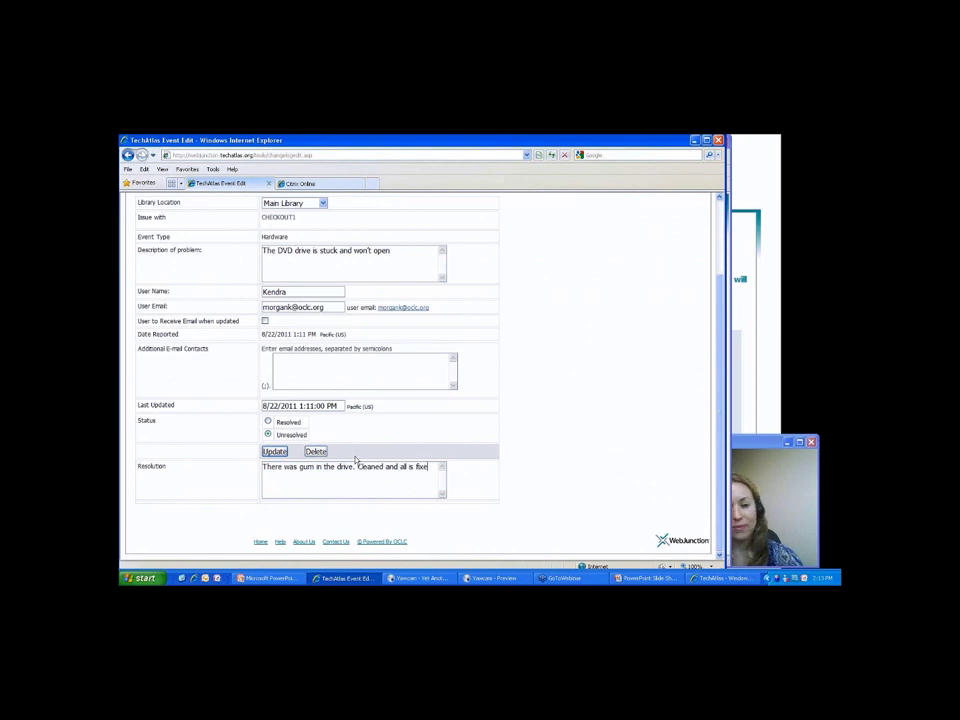
text(d.)
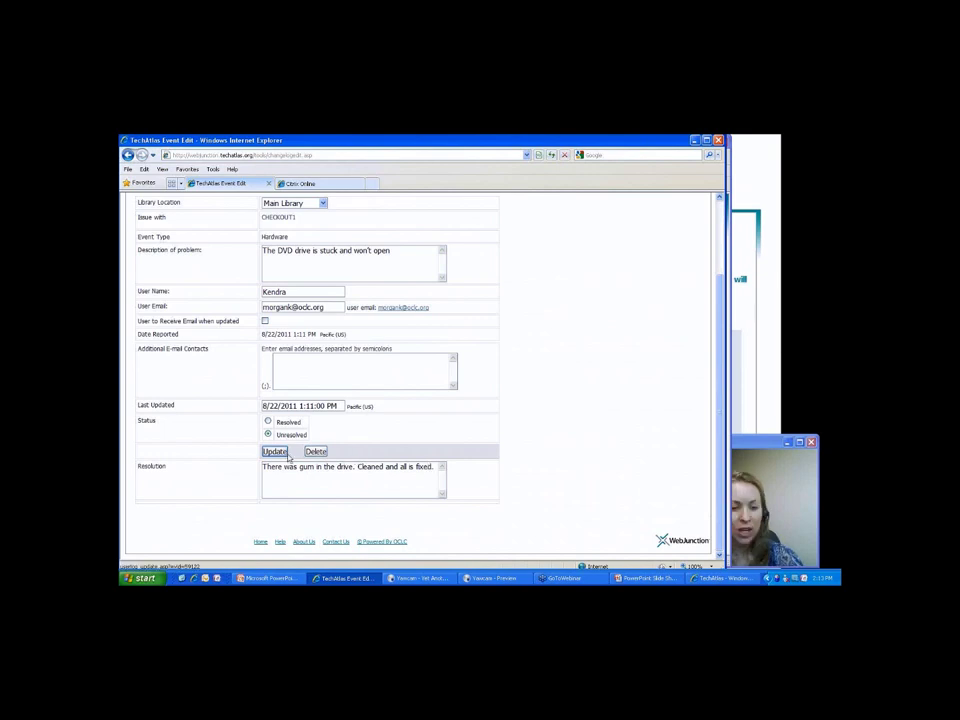
click(271, 452)
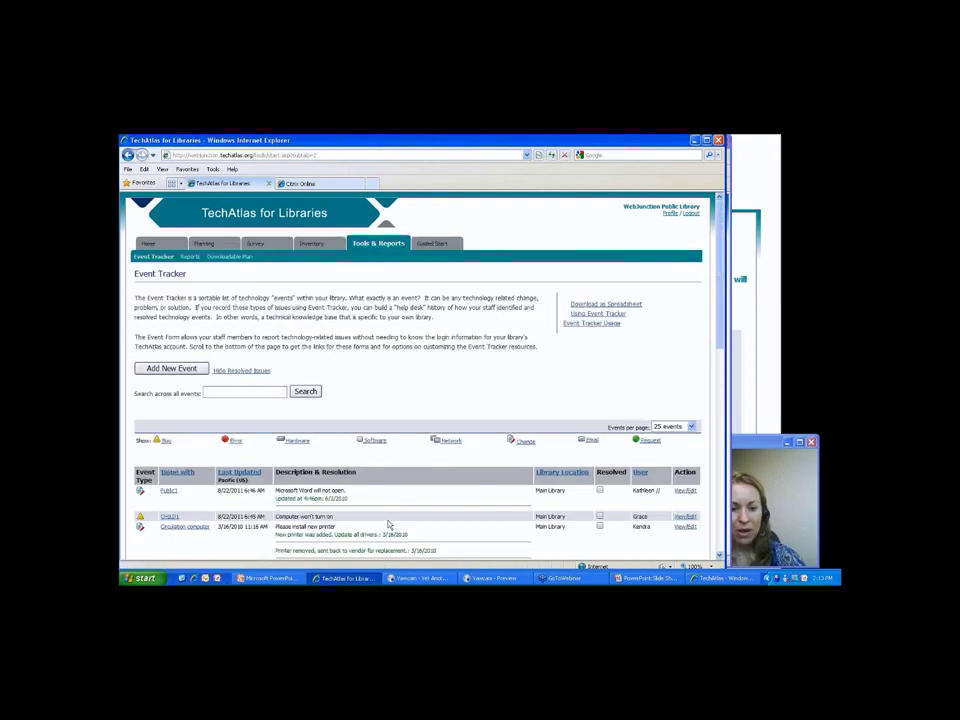
Scroll to the CHECKOUT1 event and highlight its problem and resolution text, now marked Resolved.
scroll(389, 524, down, 5)
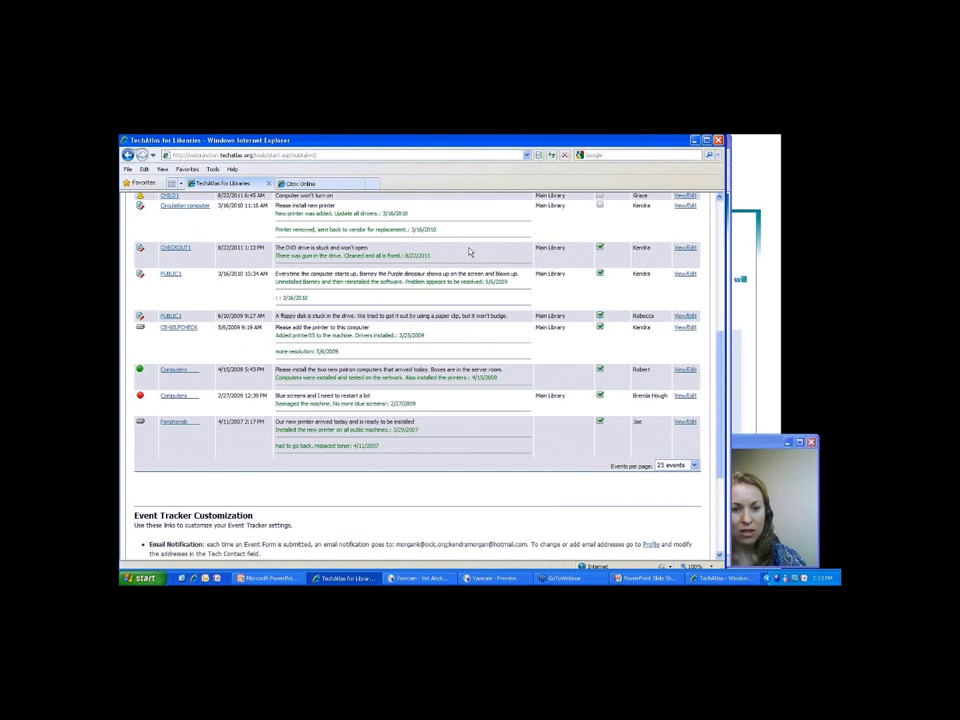
drag(297, 247, 443, 261)
scroll(255, 477, up, 5)
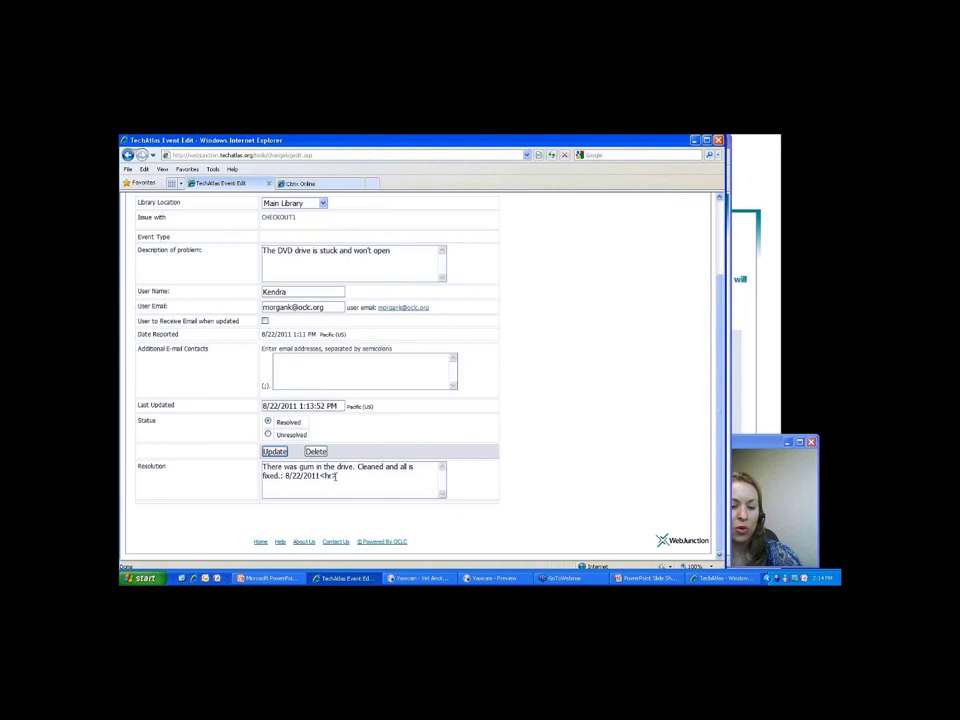
key(Return)
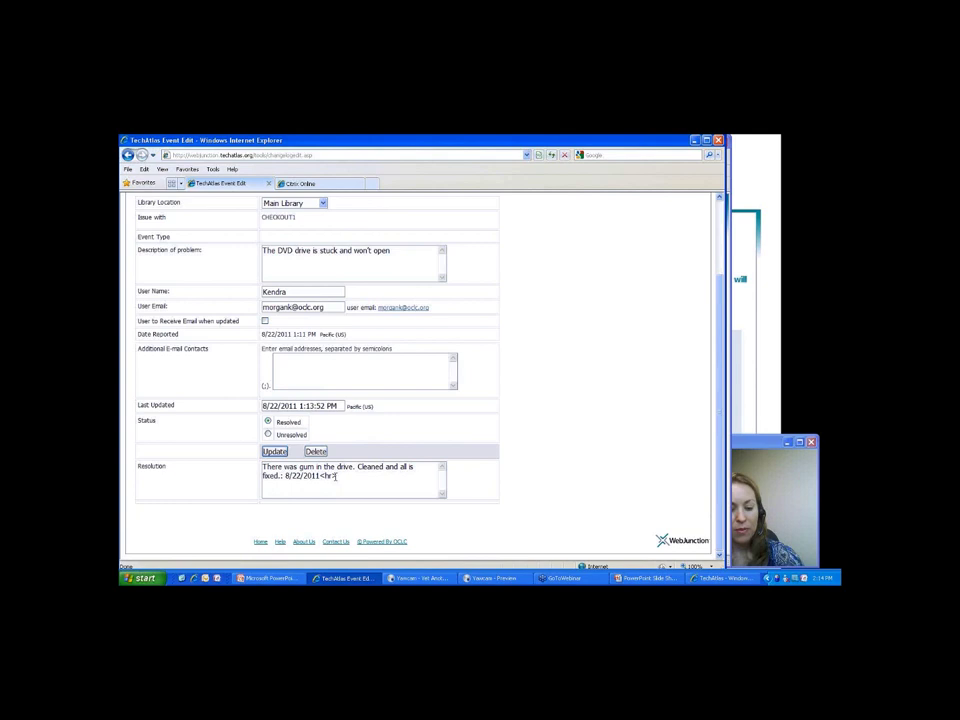
text(Followed instructions at http://webjunction.org to fix)
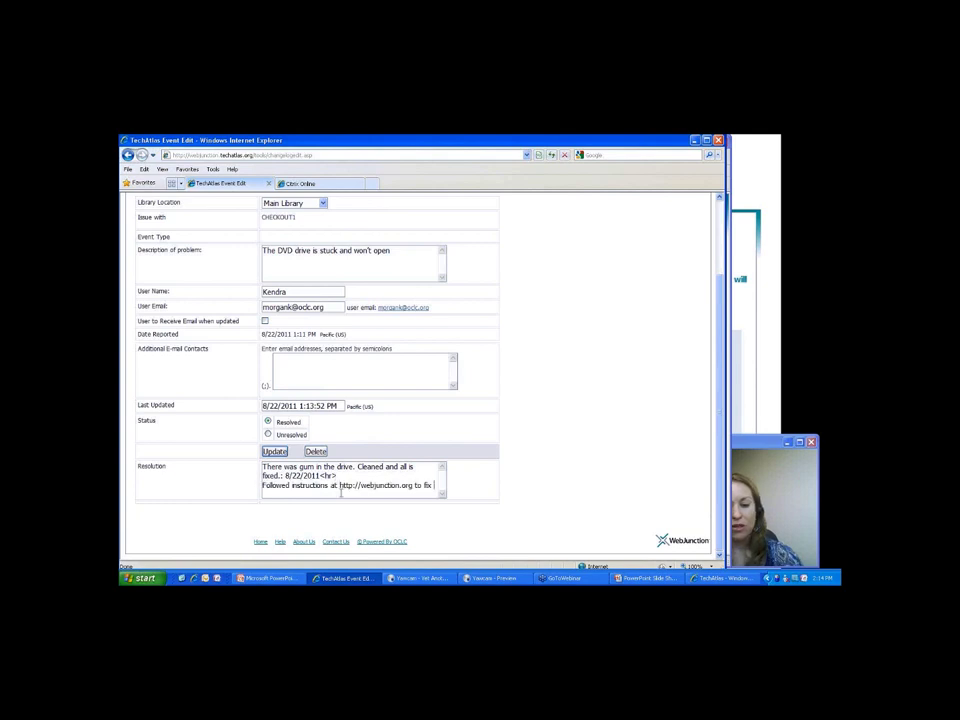
text(t)
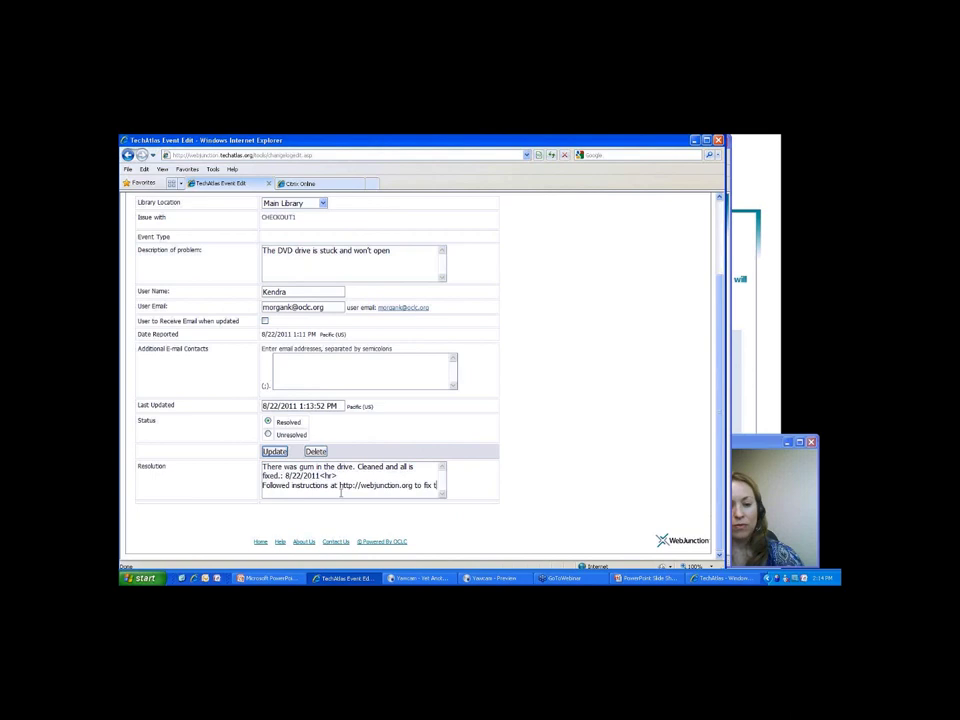
text(he p)
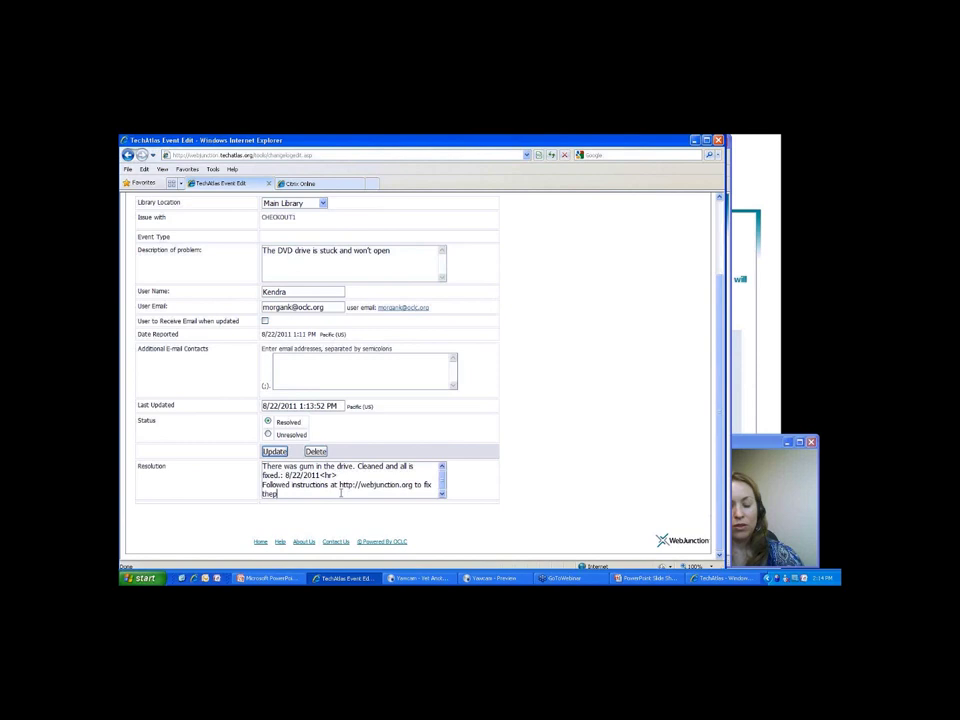
text(roblem.)
click(274, 451)
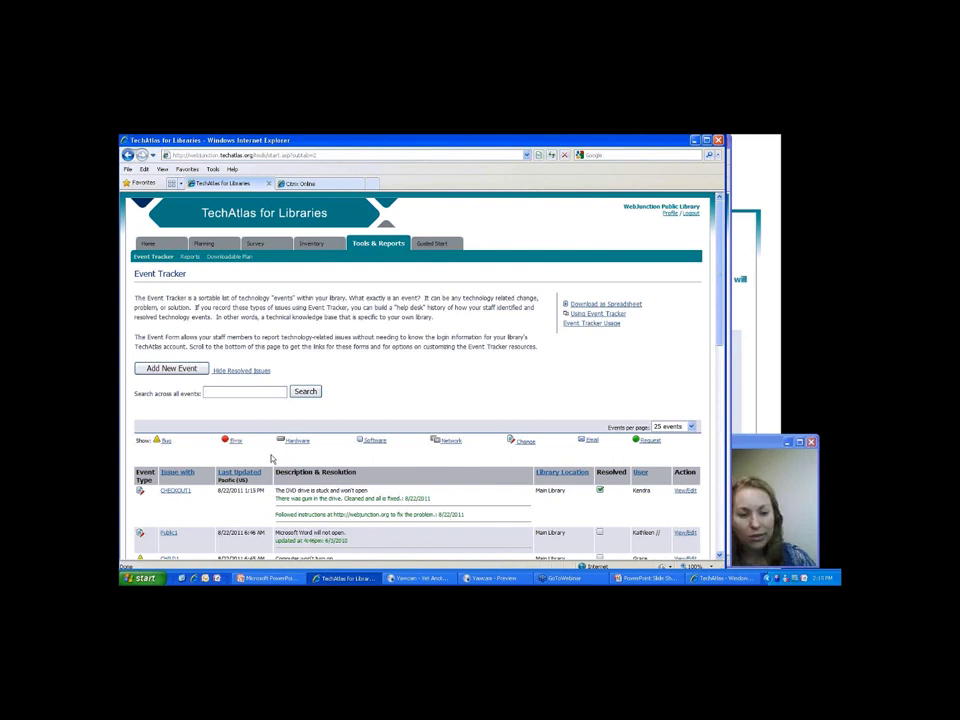
Sort the events by the Issue with column and scroll through to CHECKOUT1's entry with both resolution lines.
click(168, 480)
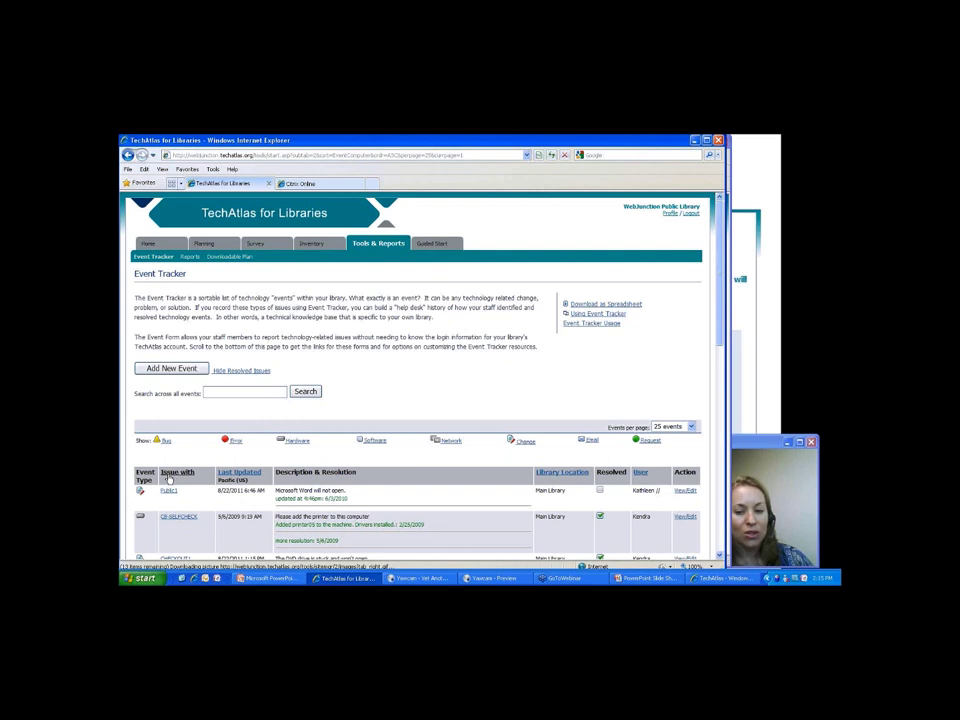
scroll(244, 463, down, 1)
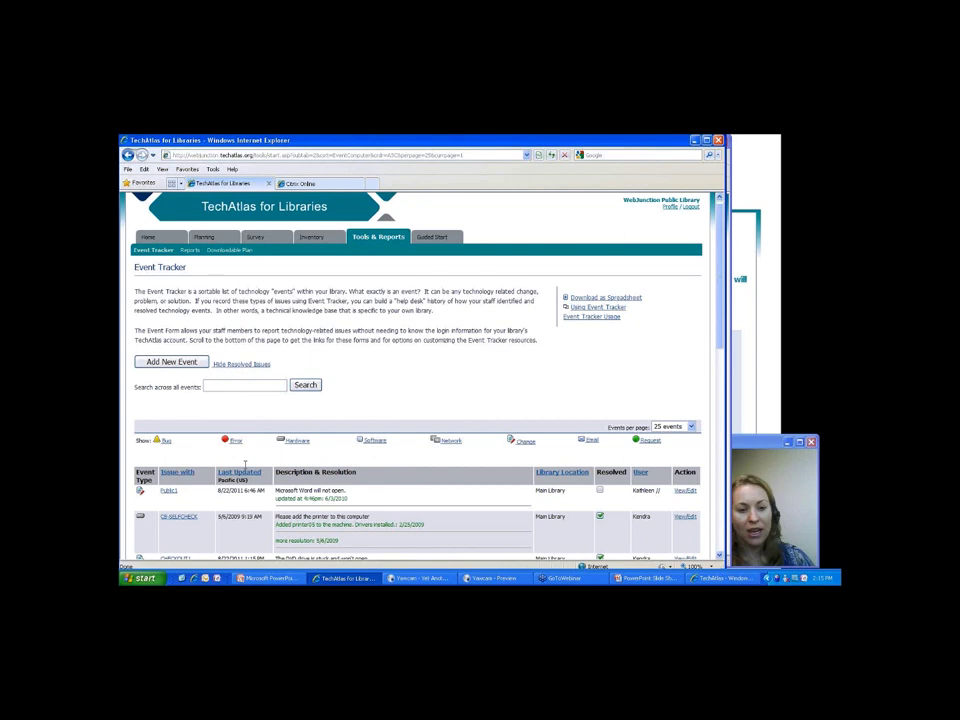
scroll(244, 465, down, 5)
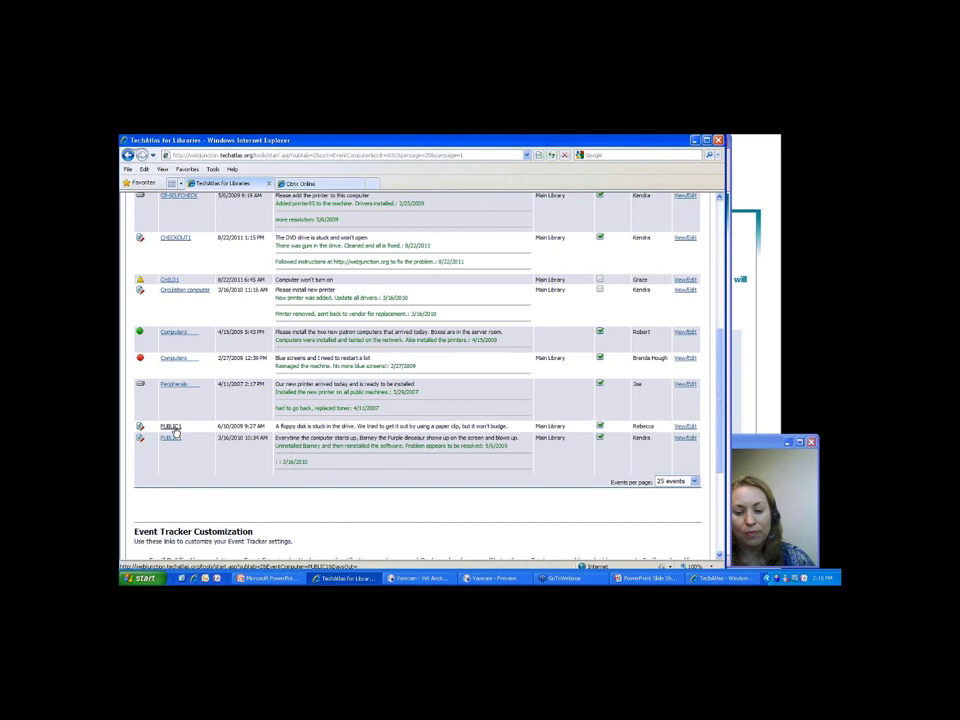
click(171, 428)
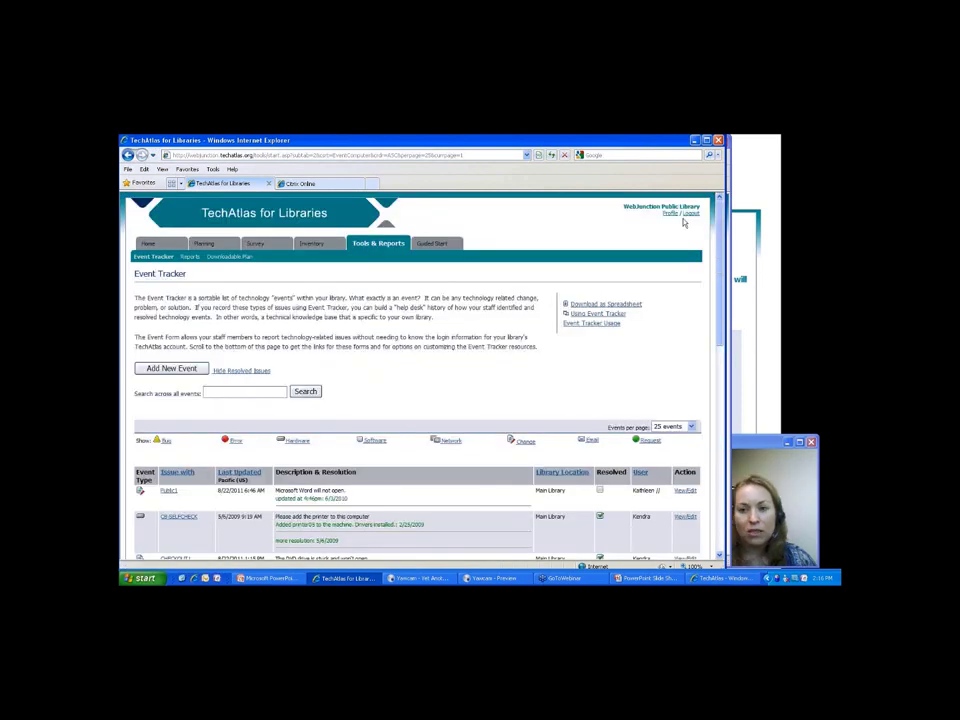
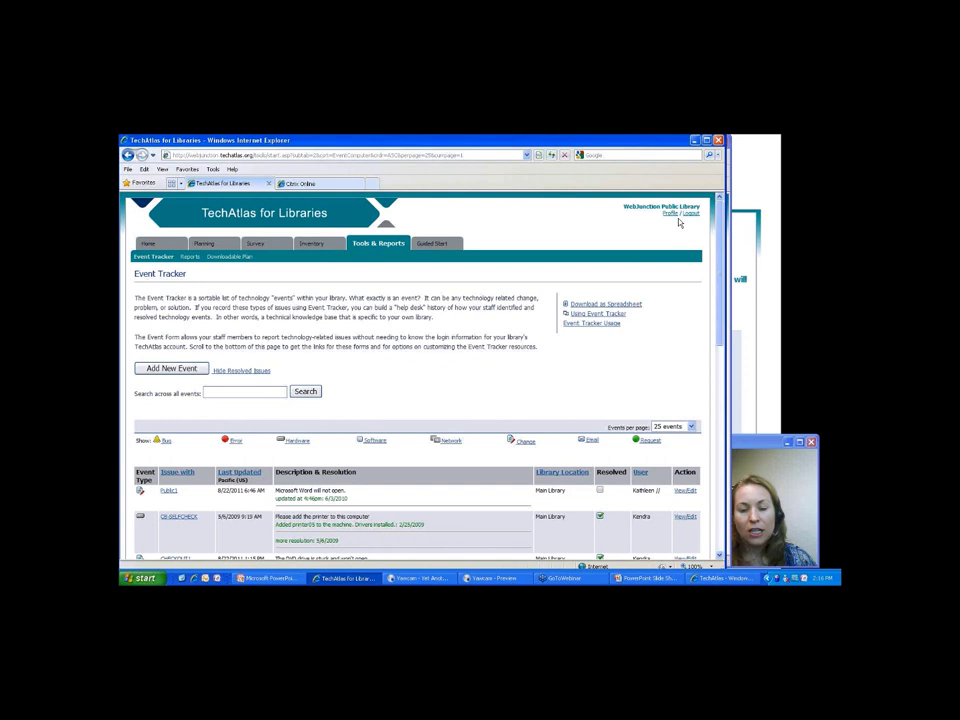
Open the library Profile and reach the Tools & Reports overview page.
click(670, 213)
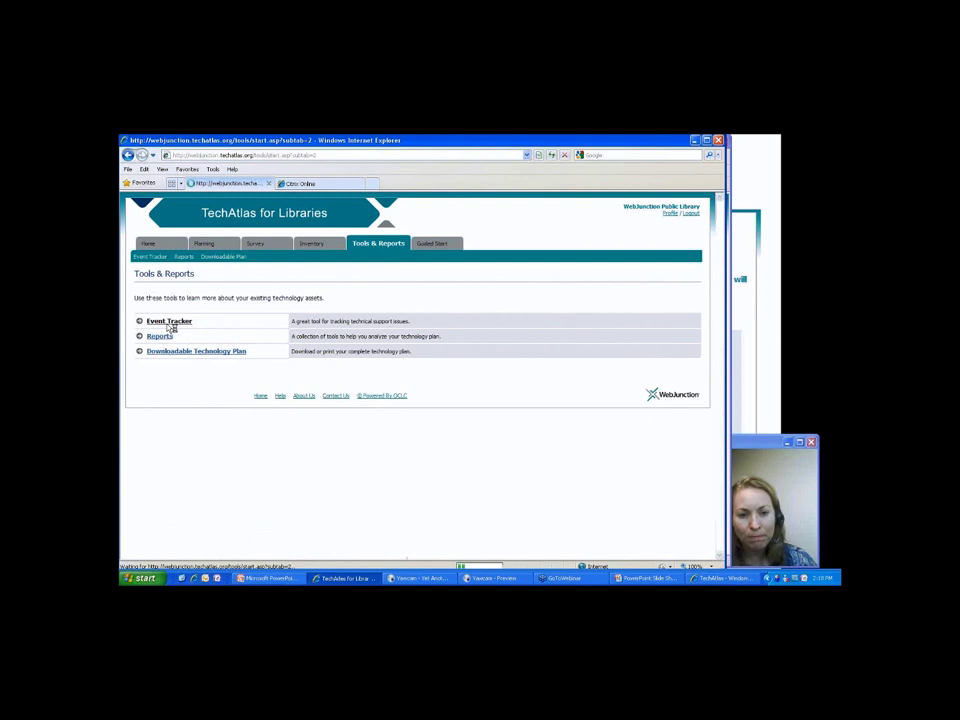
Open the Event Tracker from the Tools & Reports page.
click(168, 323)
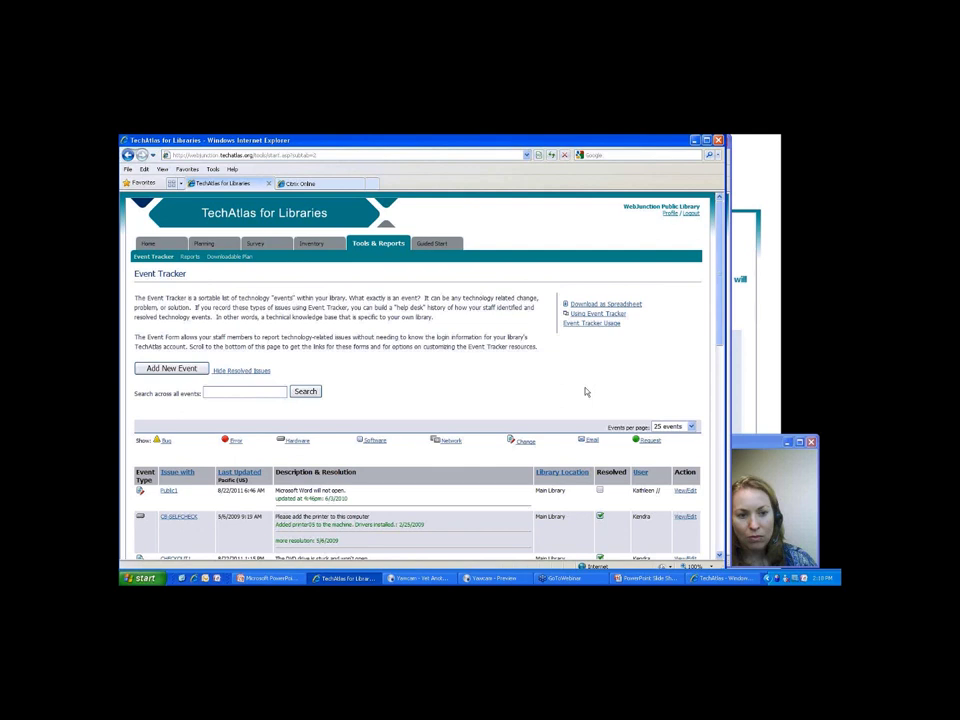
scroll(586, 392, down, 10)
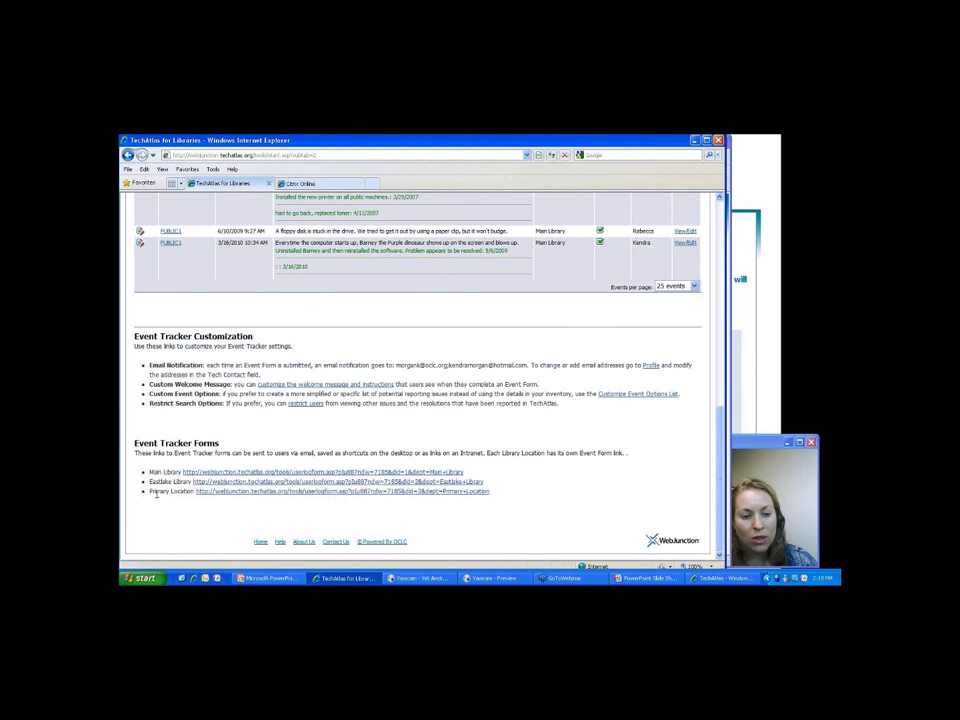
scroll(412, 394, up, 15)
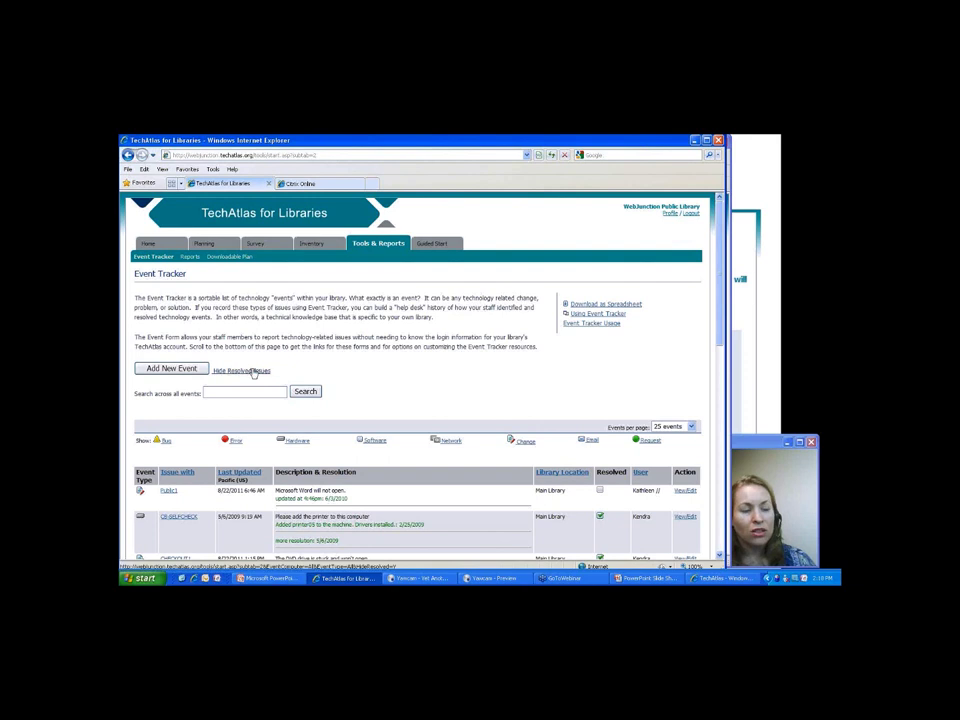
Start a new event report and place the cursor in the Description of problem box.
click(200, 369)
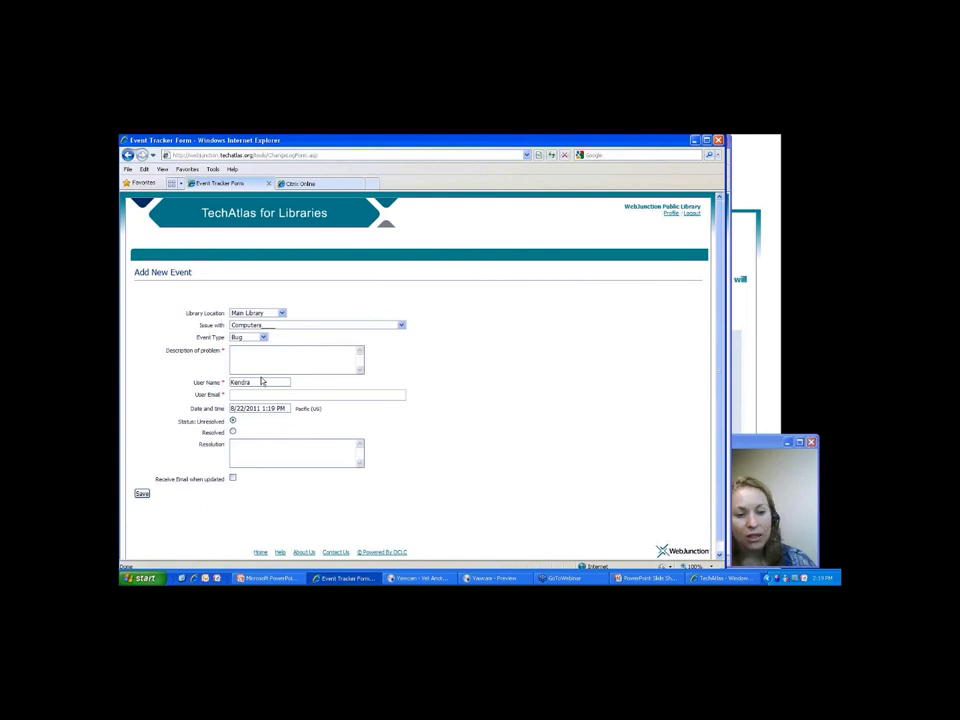
click(259, 358)
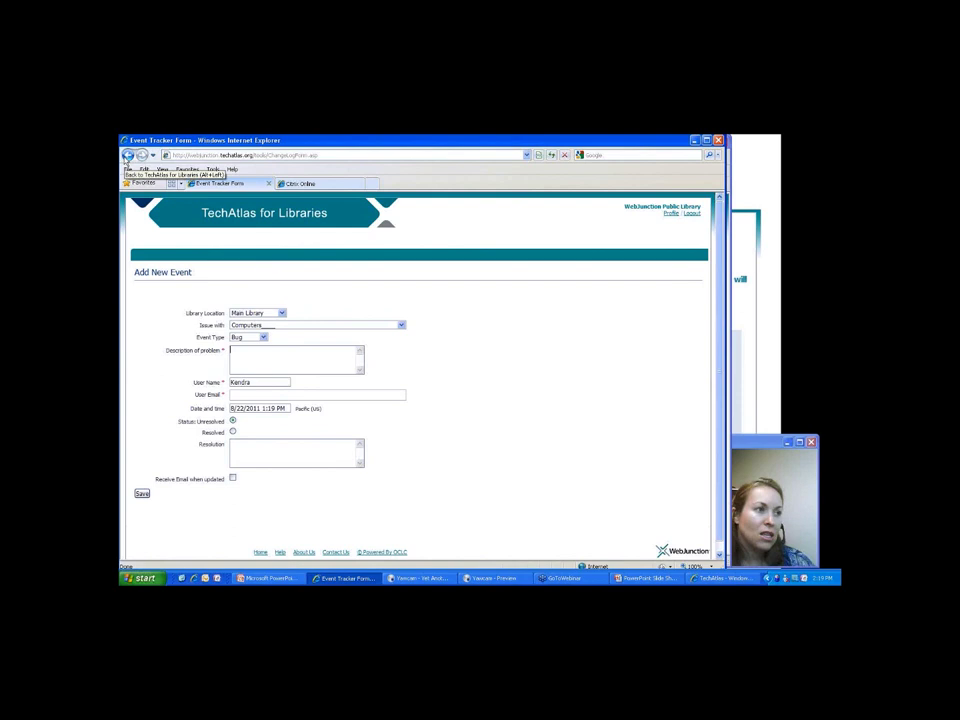
Abandon the unsaved event form and browse back through the Event Tracker list.
click(127, 156)
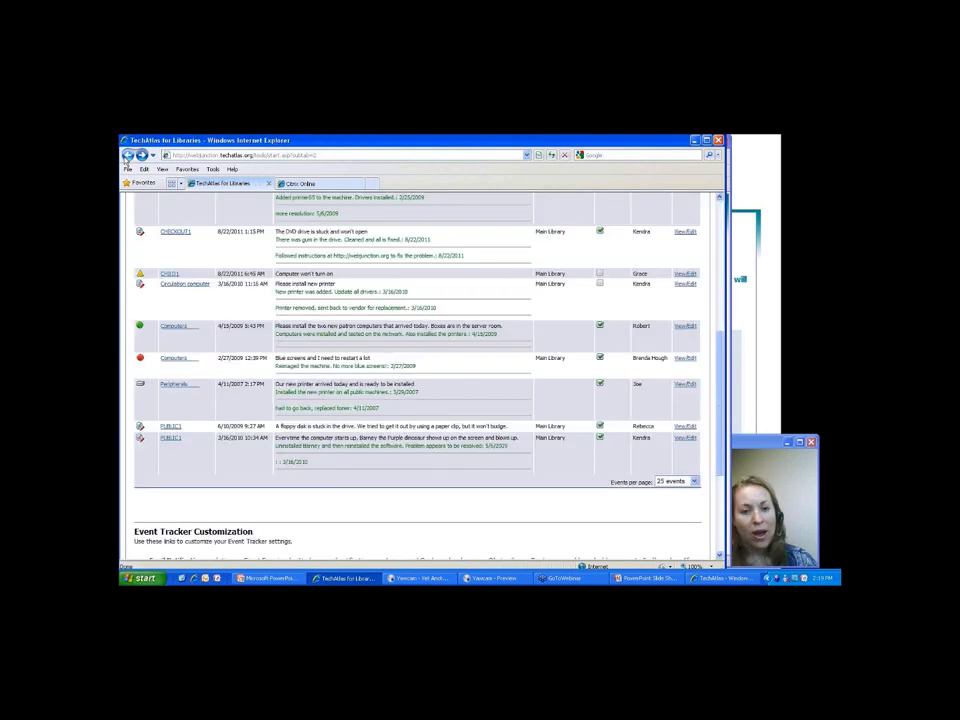
scroll(330, 487, down, 4)
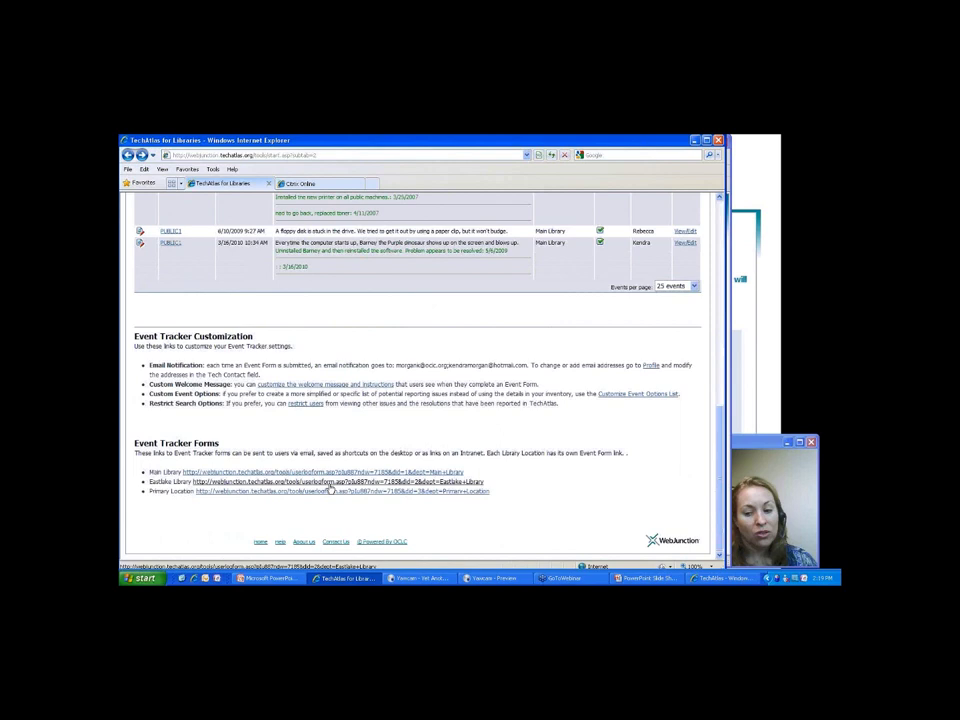
scroll(330, 487, up, 10)
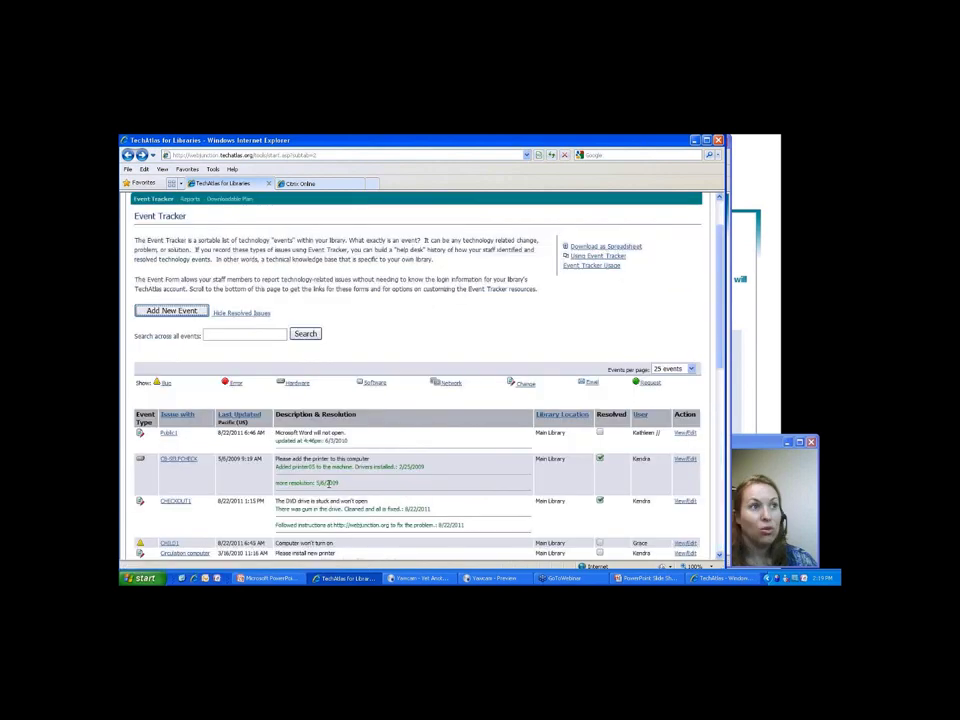
scroll(328, 483, up, 2)
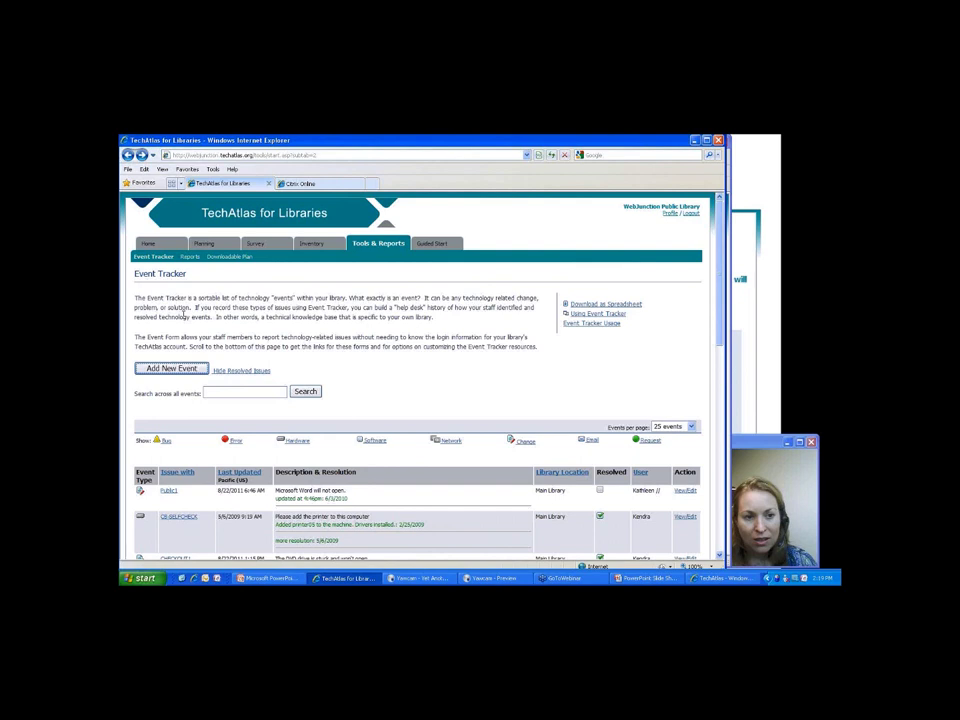
Return to the Welcome to TechAtlas Home page.
click(148, 244)
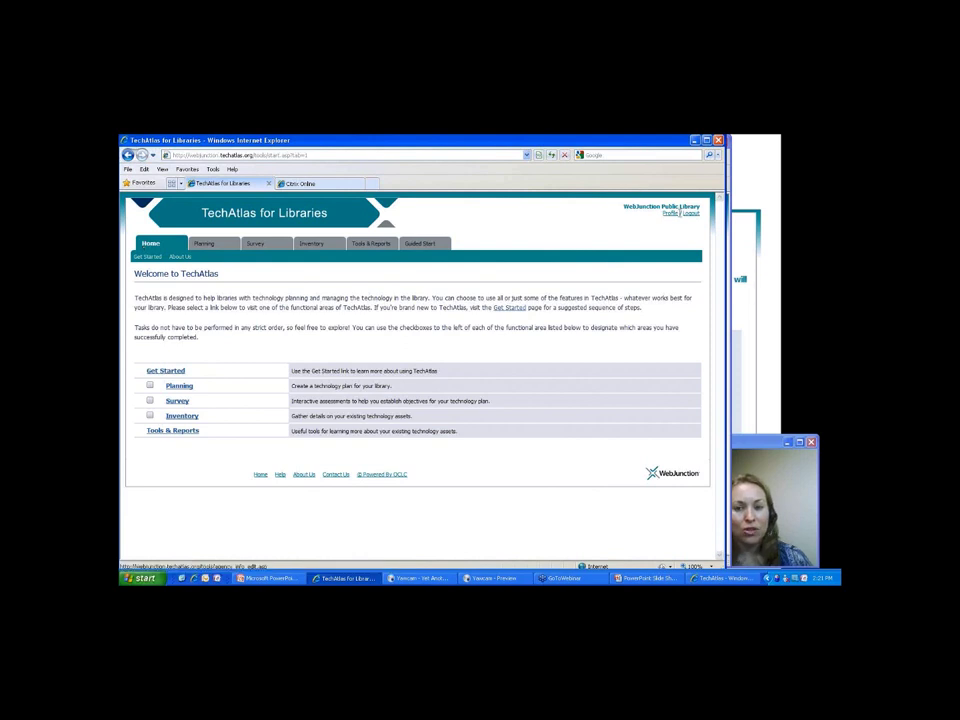
Log out of the library account and go to the Forgot your password page.
click(687, 215)
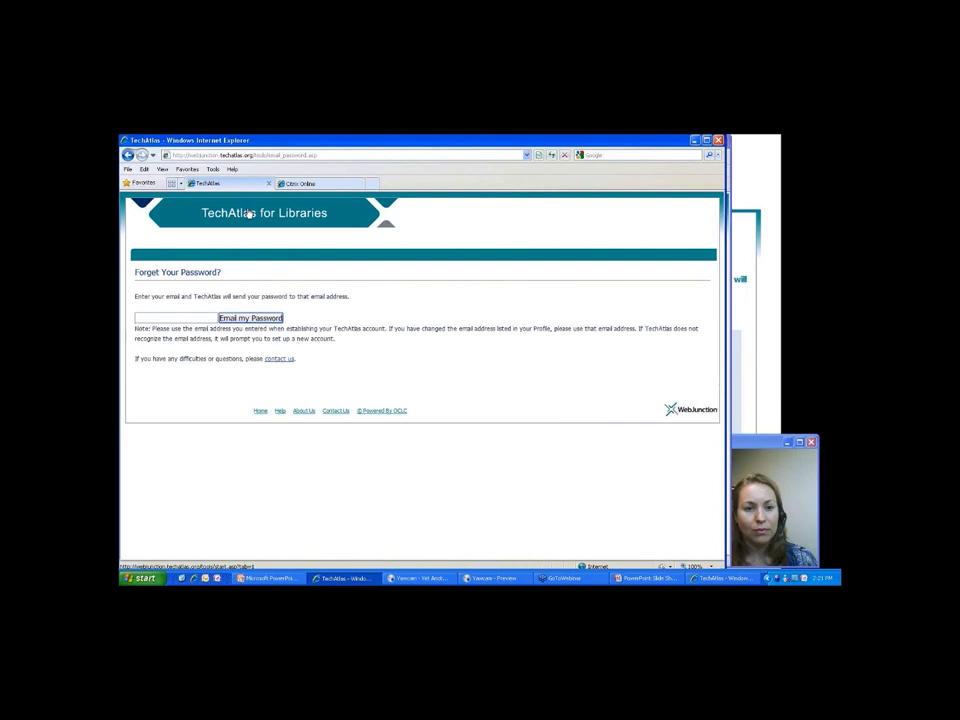
Log back in with the library account's e-mail and password.
click(248, 213)
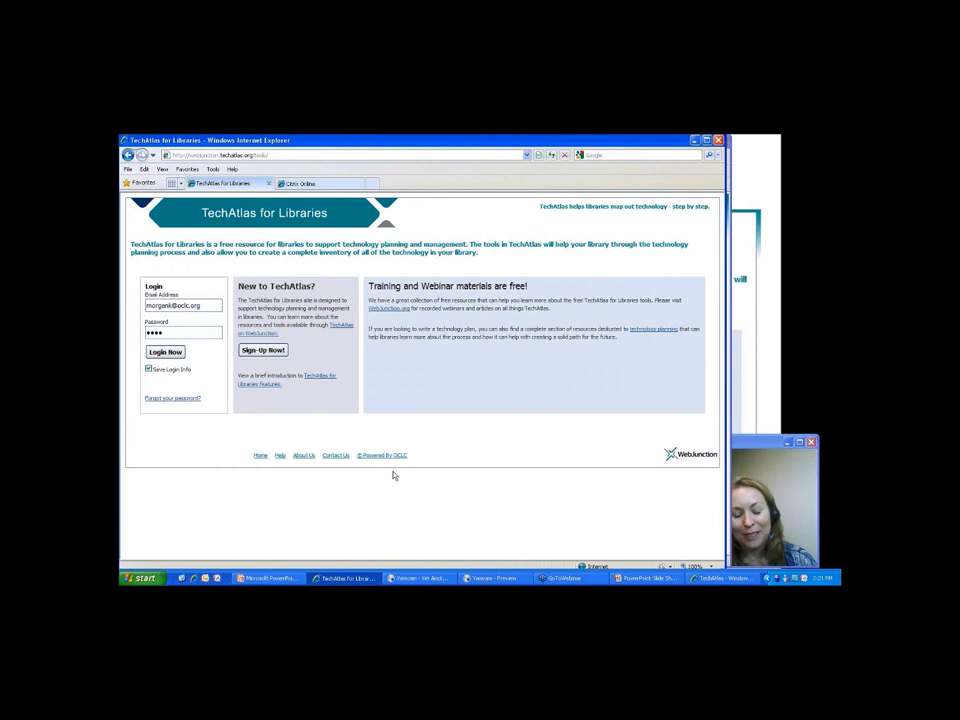
click(492, 578)
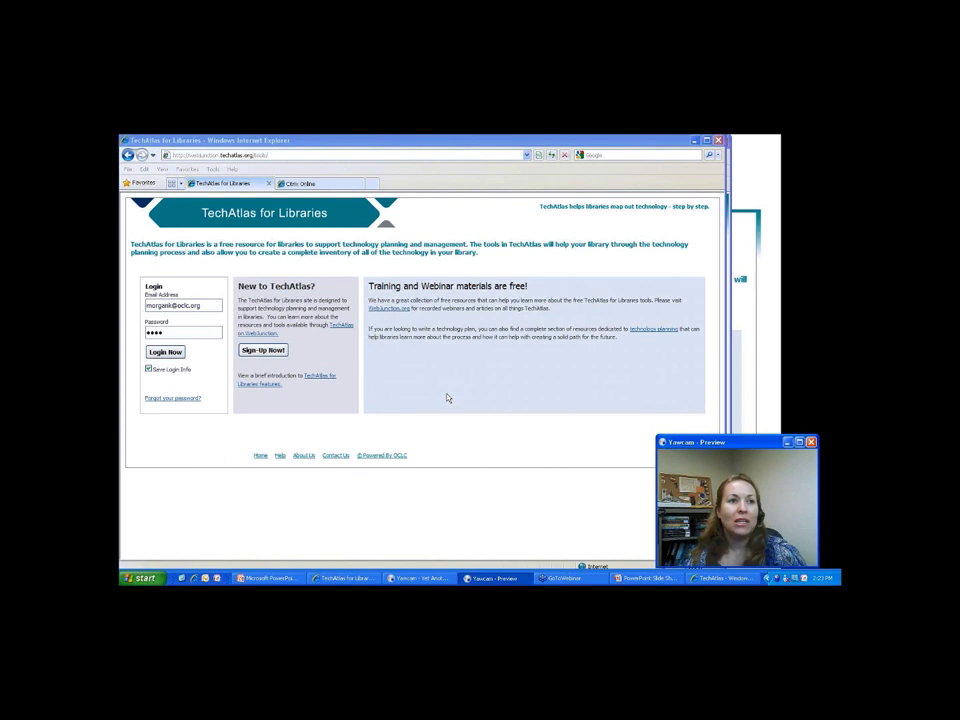
click(165, 352)
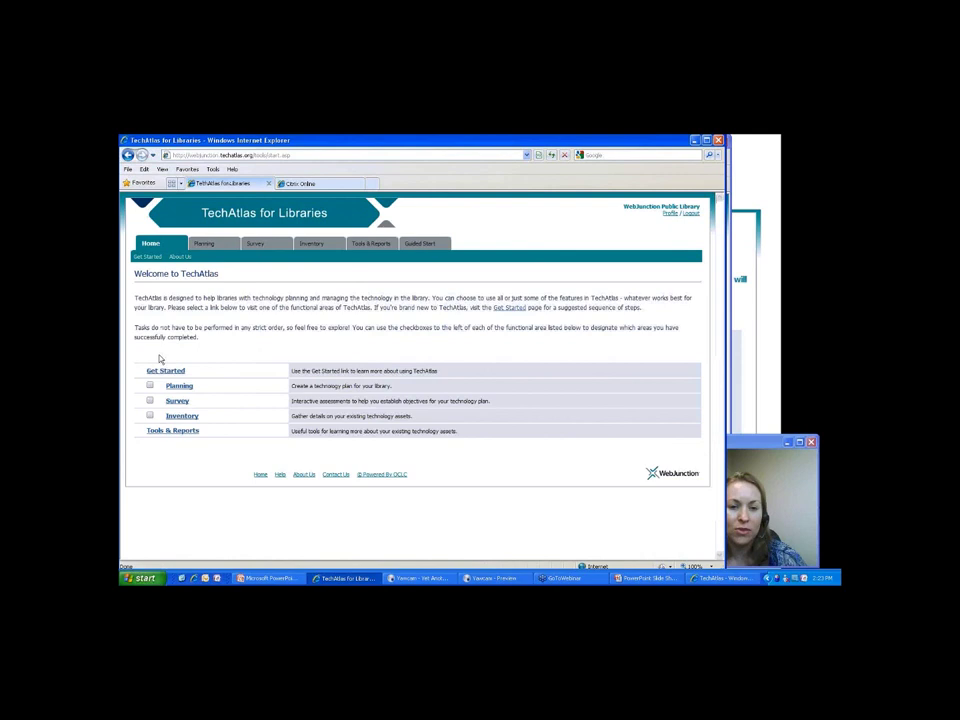
Open Event Tracker under Tools & Reports and scroll to Event Tracker Customization.
click(369, 245)
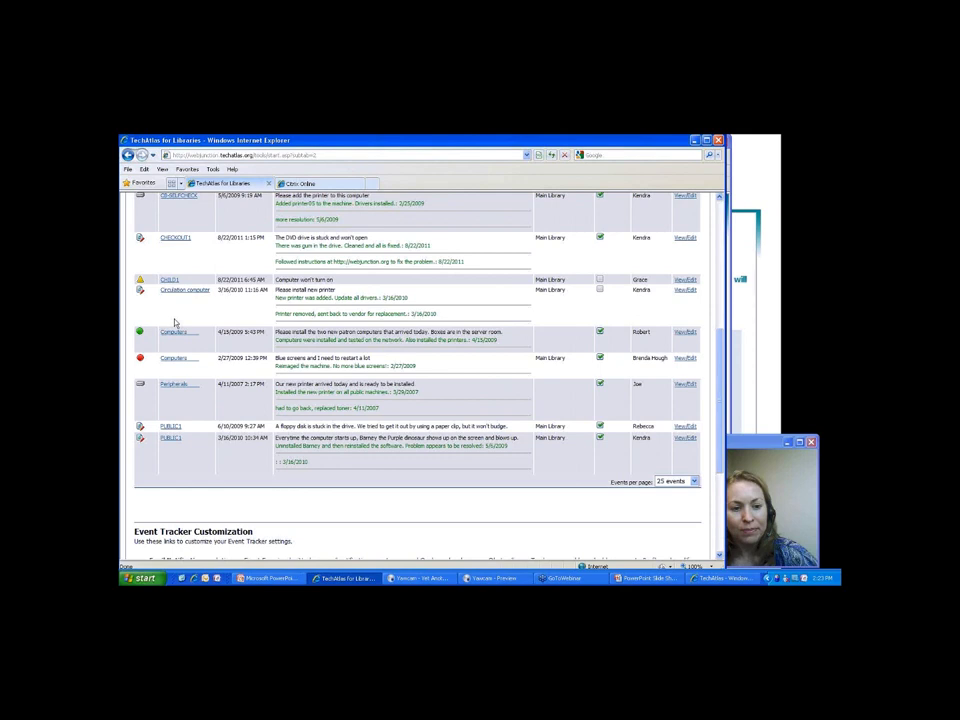
scroll(610, 398, down, 5)
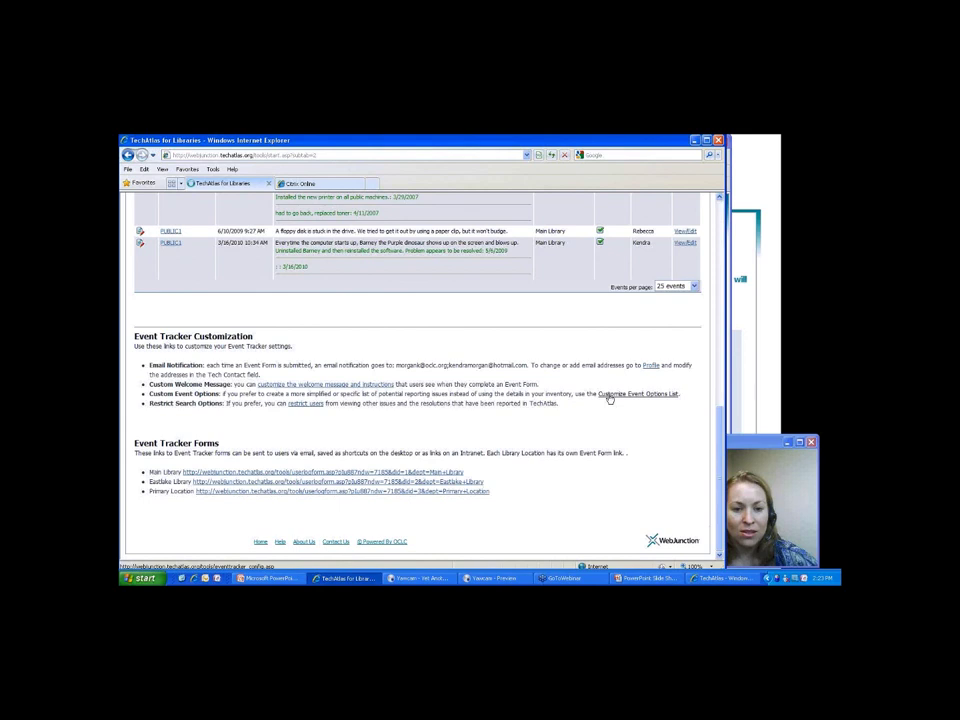
Append 'Example 3' to the Issue with list items and switch to Using Customized List.
click(609, 396)
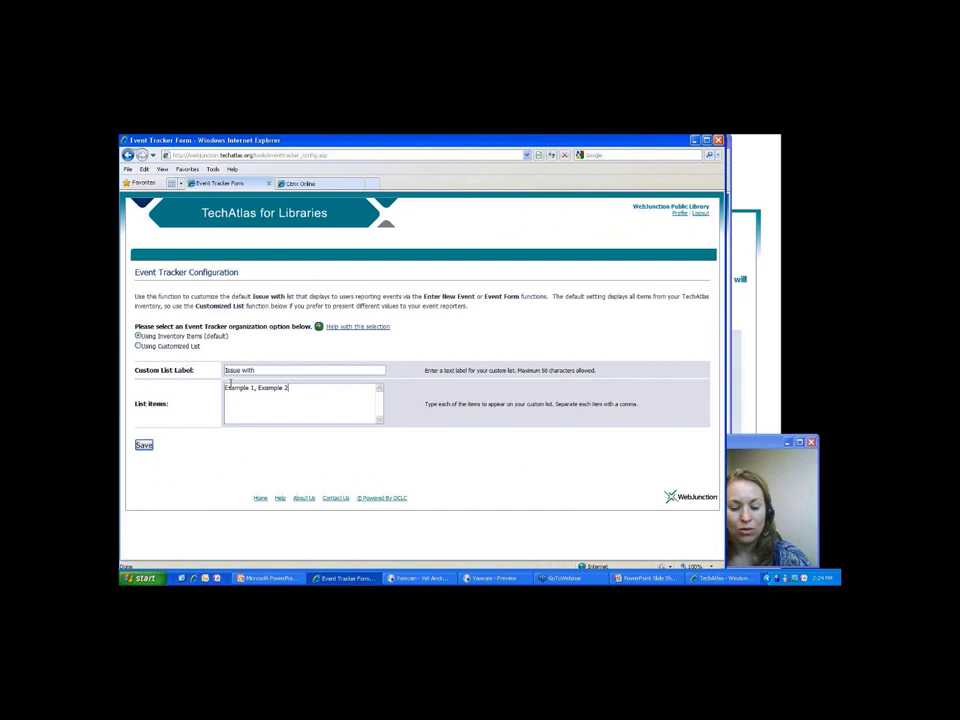
text(, Example 3)
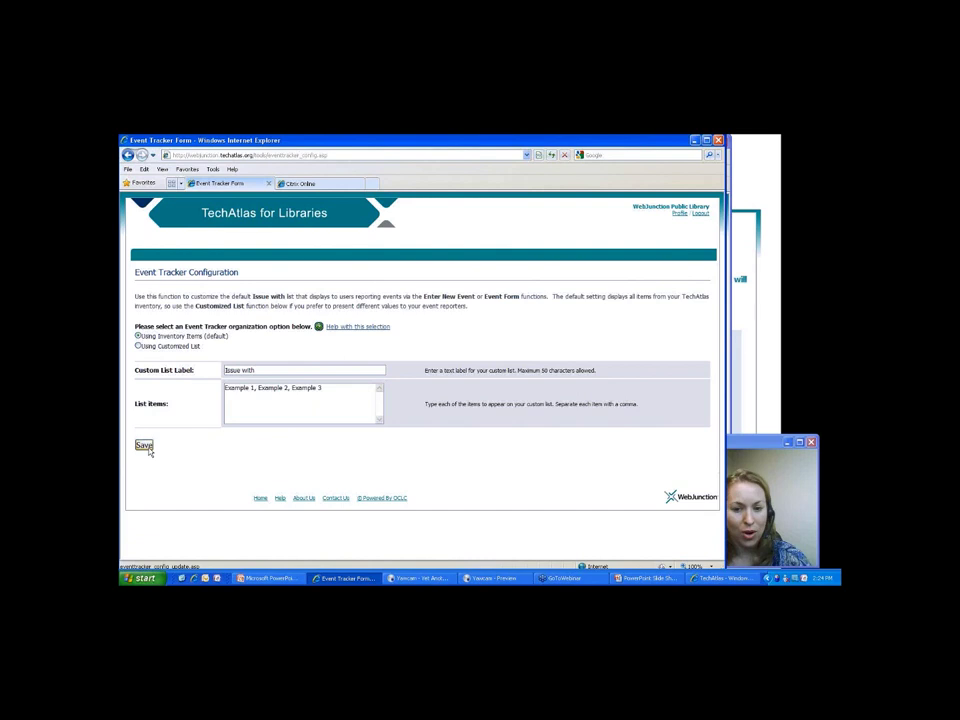
click(145, 446)
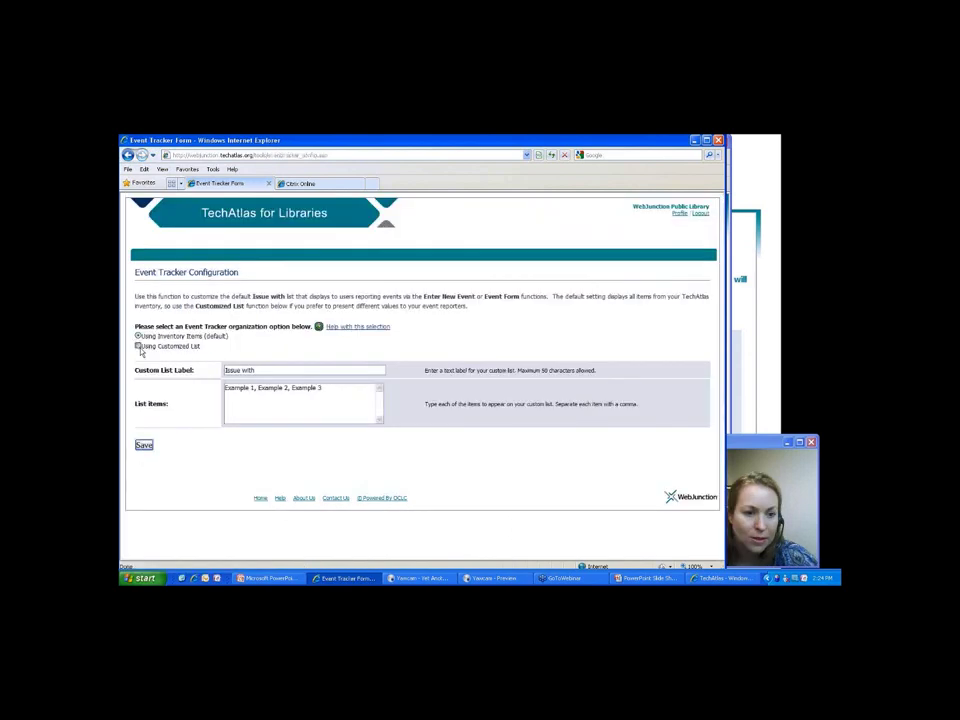
click(147, 445)
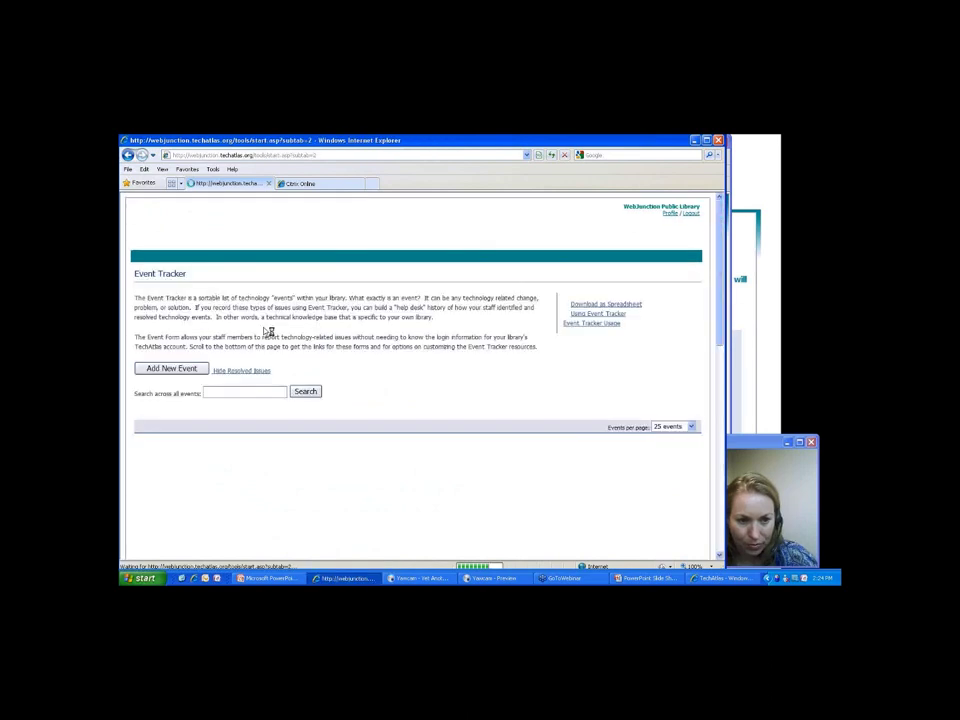
Open Add New Event and check the Issue with dropdown lists Example 1–3.
click(191, 369)
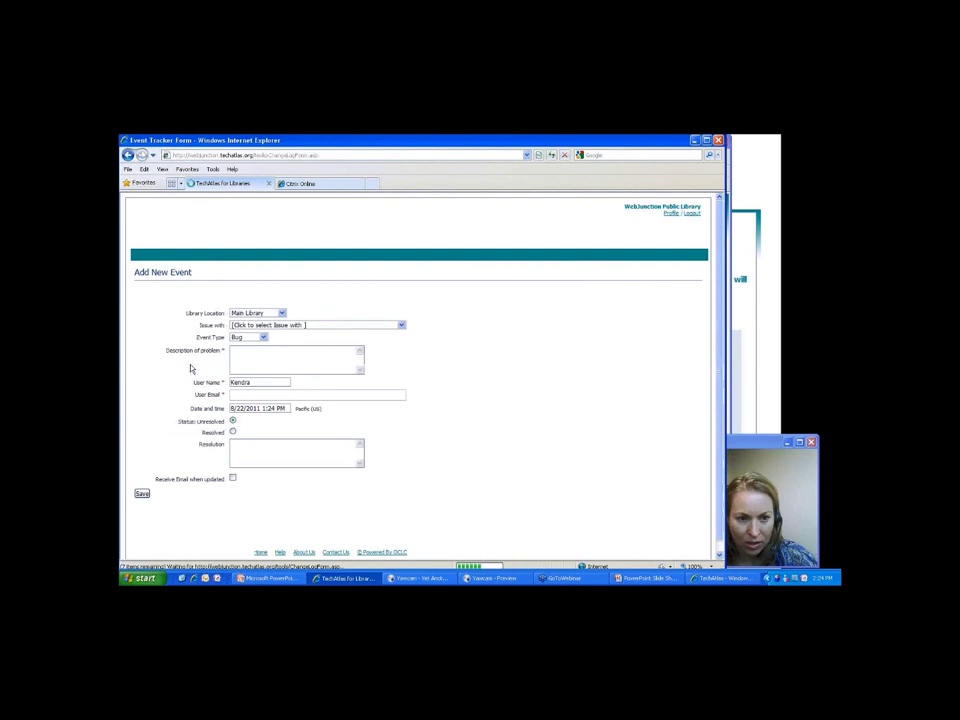
click(300, 325)
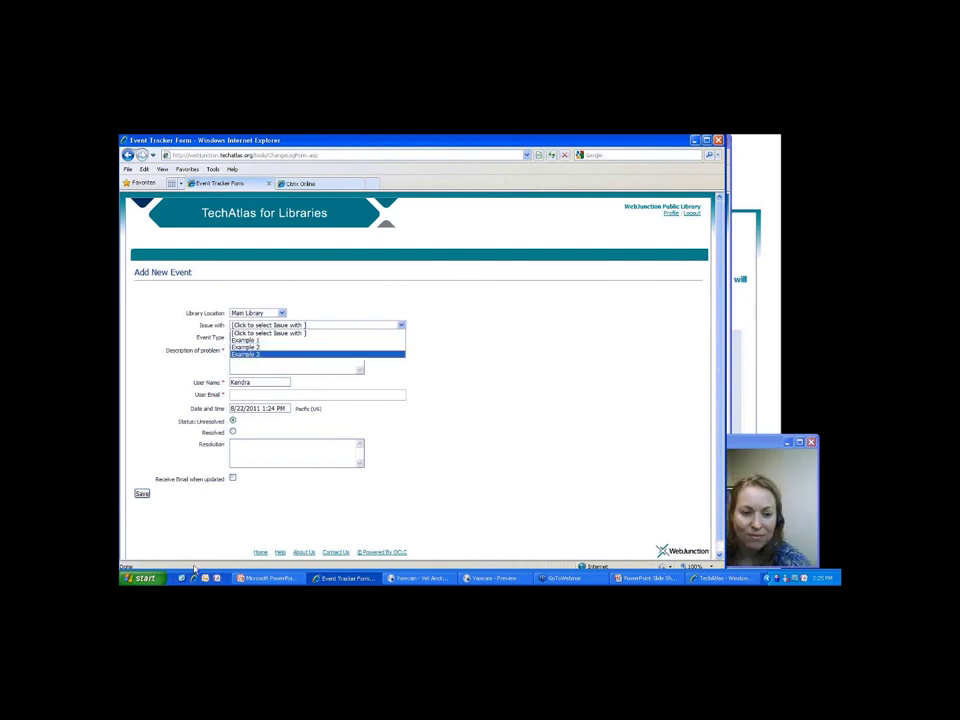
Leave the add-event form via Home and reopen the Event Tracker's list of logged technology events.
click(258, 552)
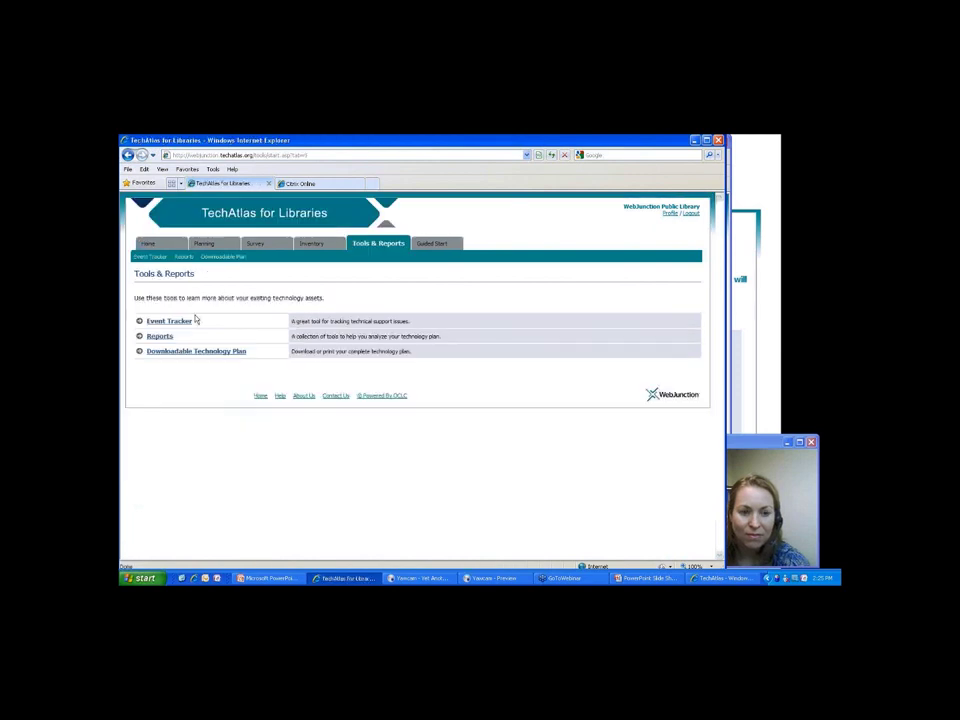
click(190, 320)
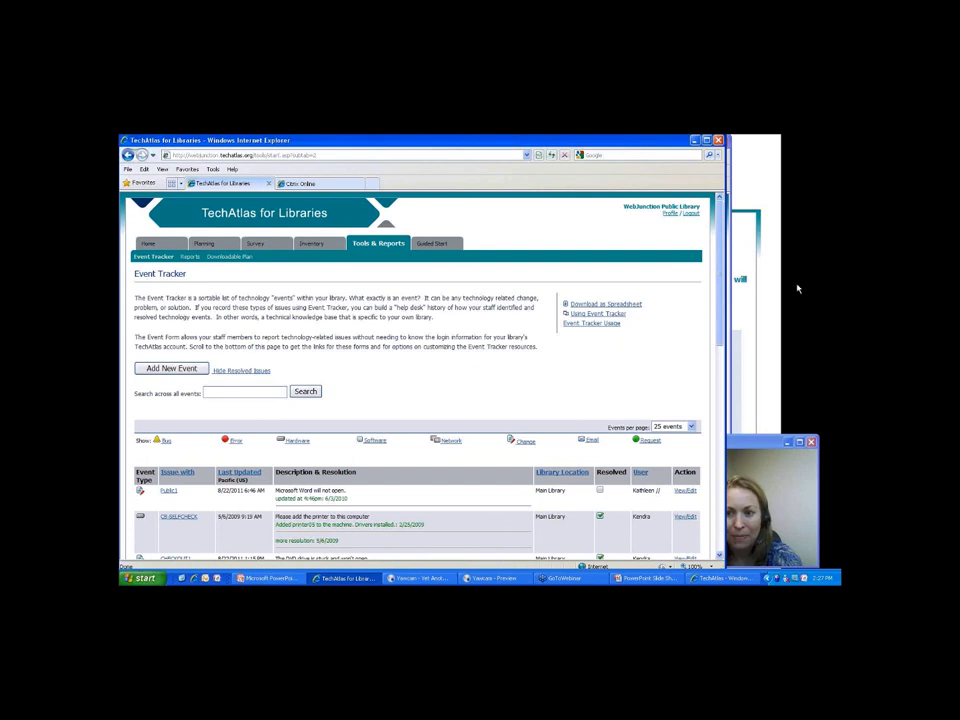
click(763, 313)
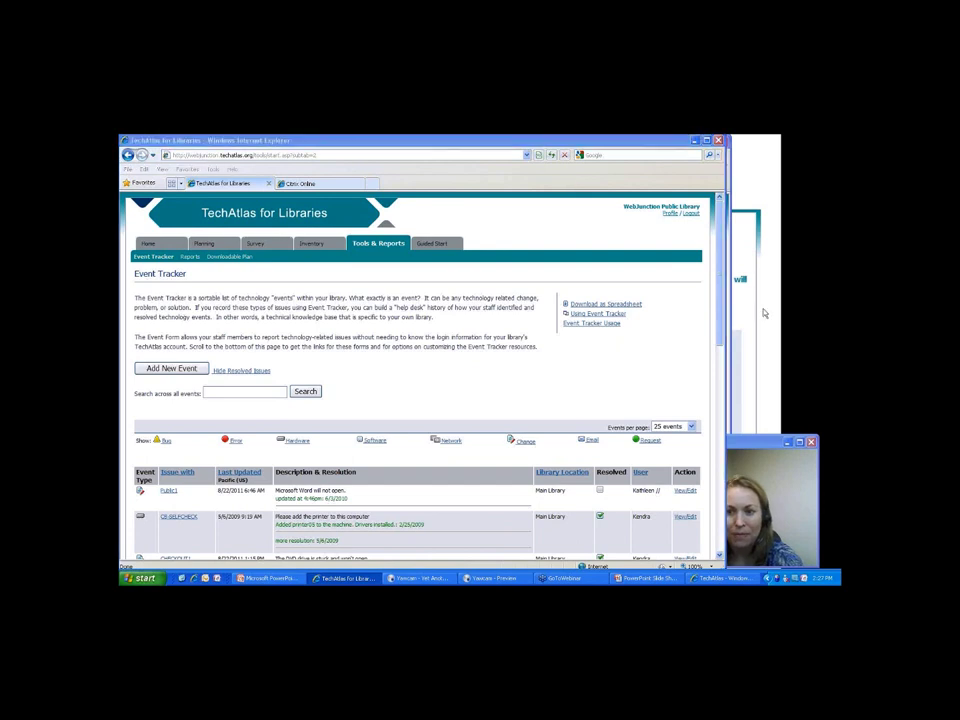